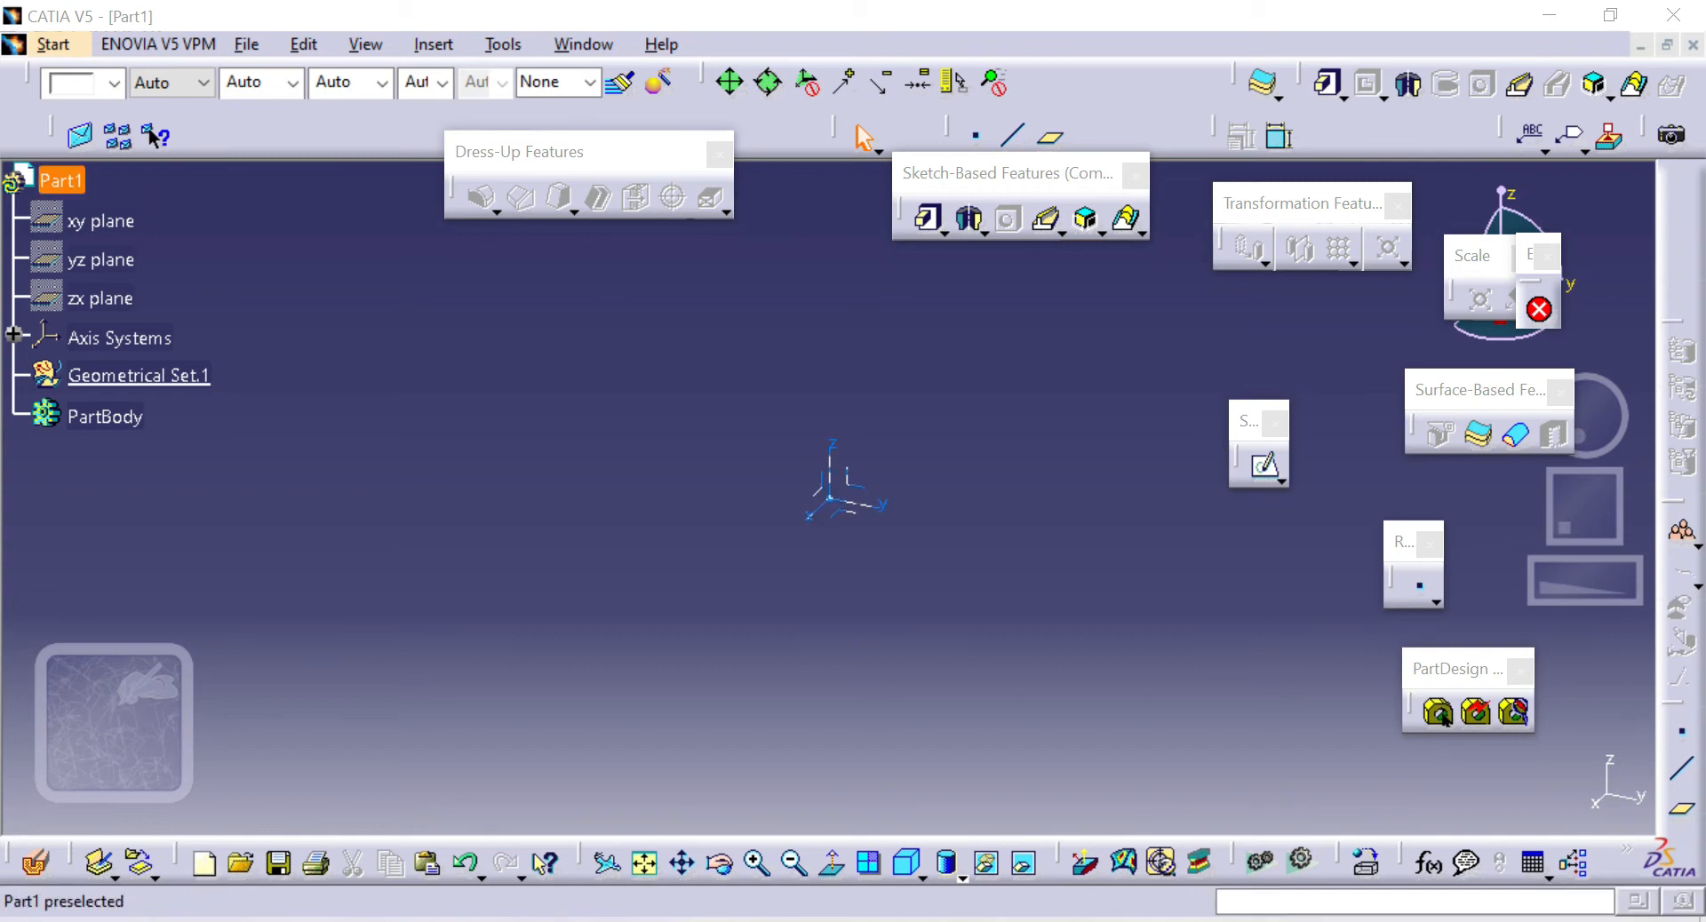
Switch to the Part Design workbench
{"action": "key", "text": "alt+s"}
{"action": "key", "text": "Down"}
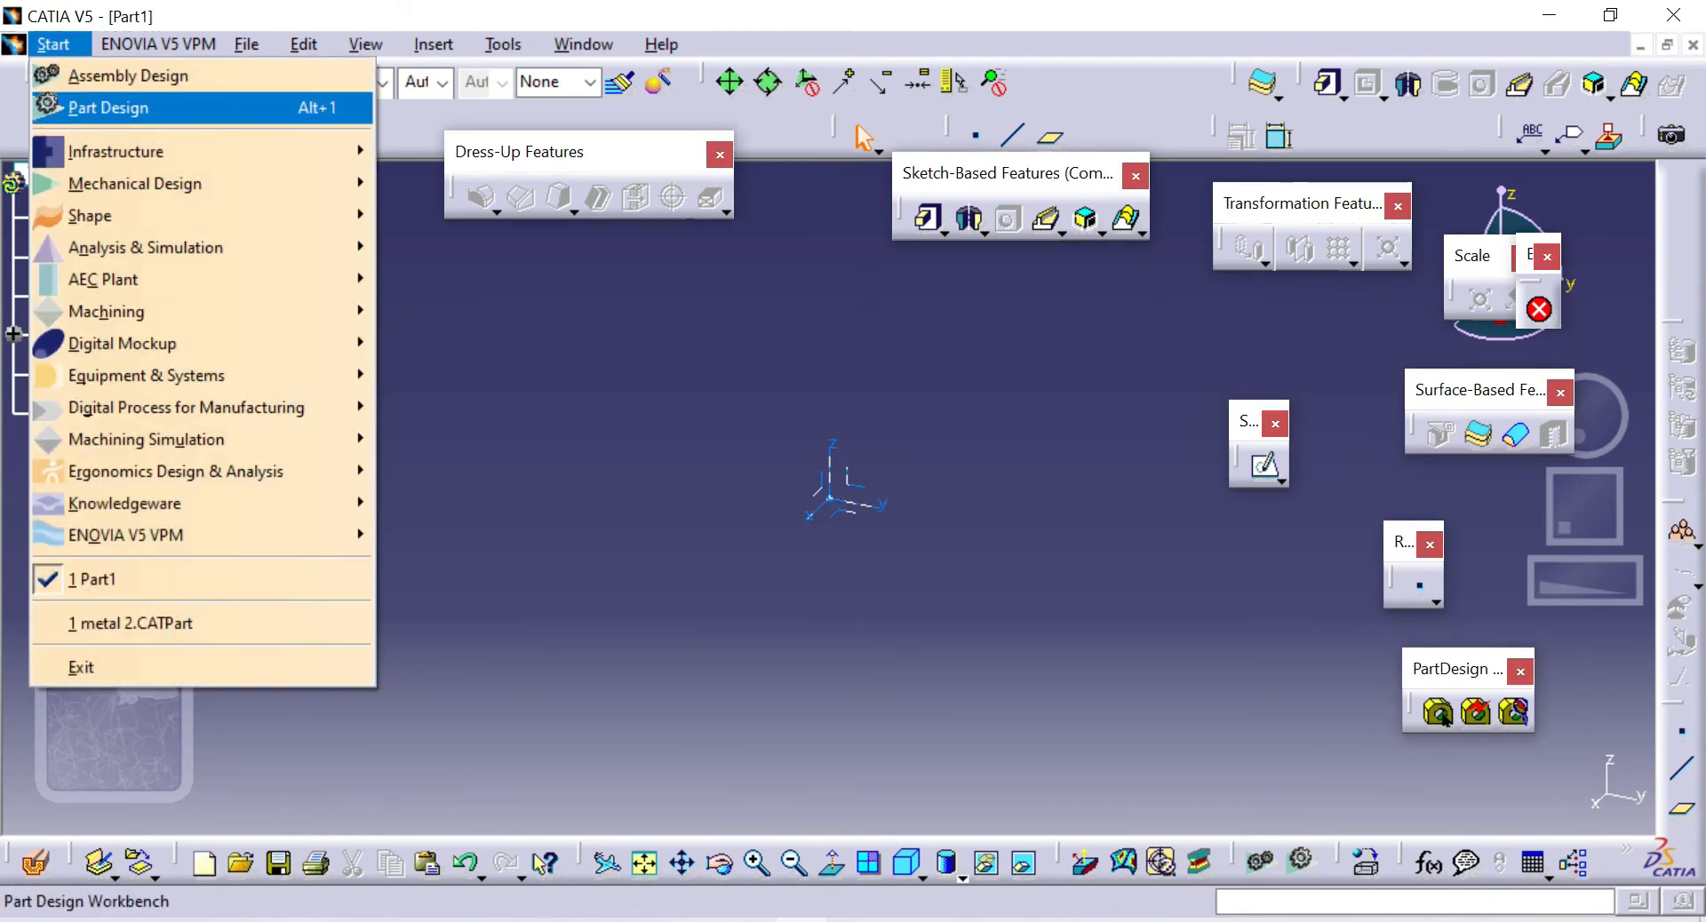
{"action": "key", "text": "Return"}
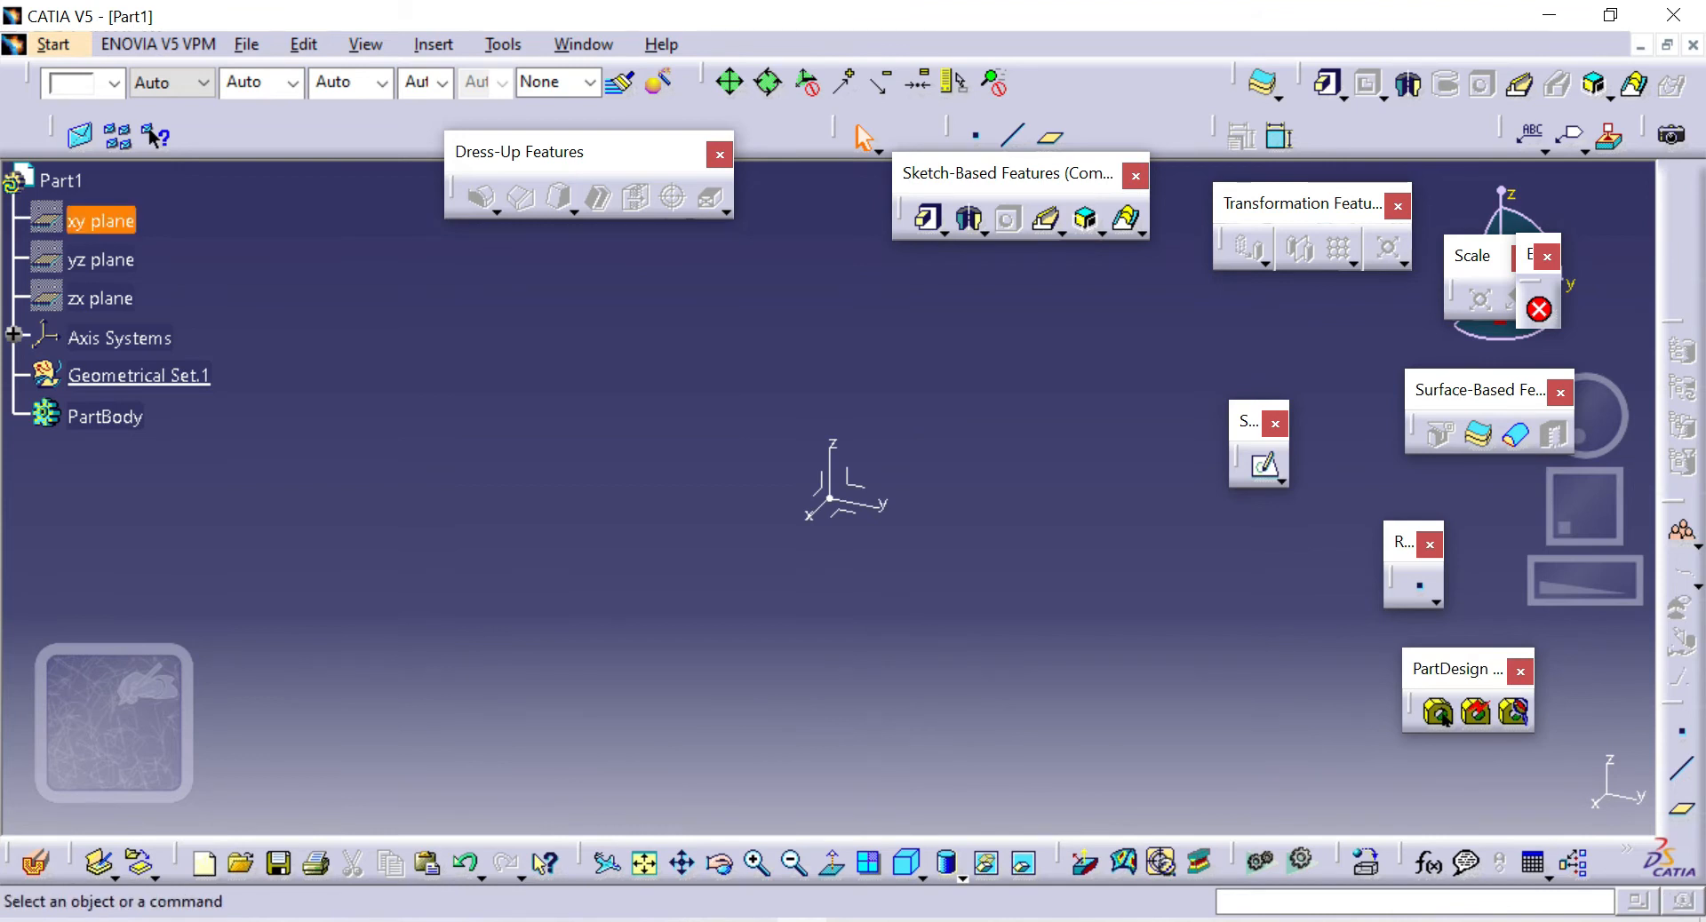
{"action": "left_click", "coordinate": [100, 220]}
{"action": "left_click", "coordinate": [101, 260]}
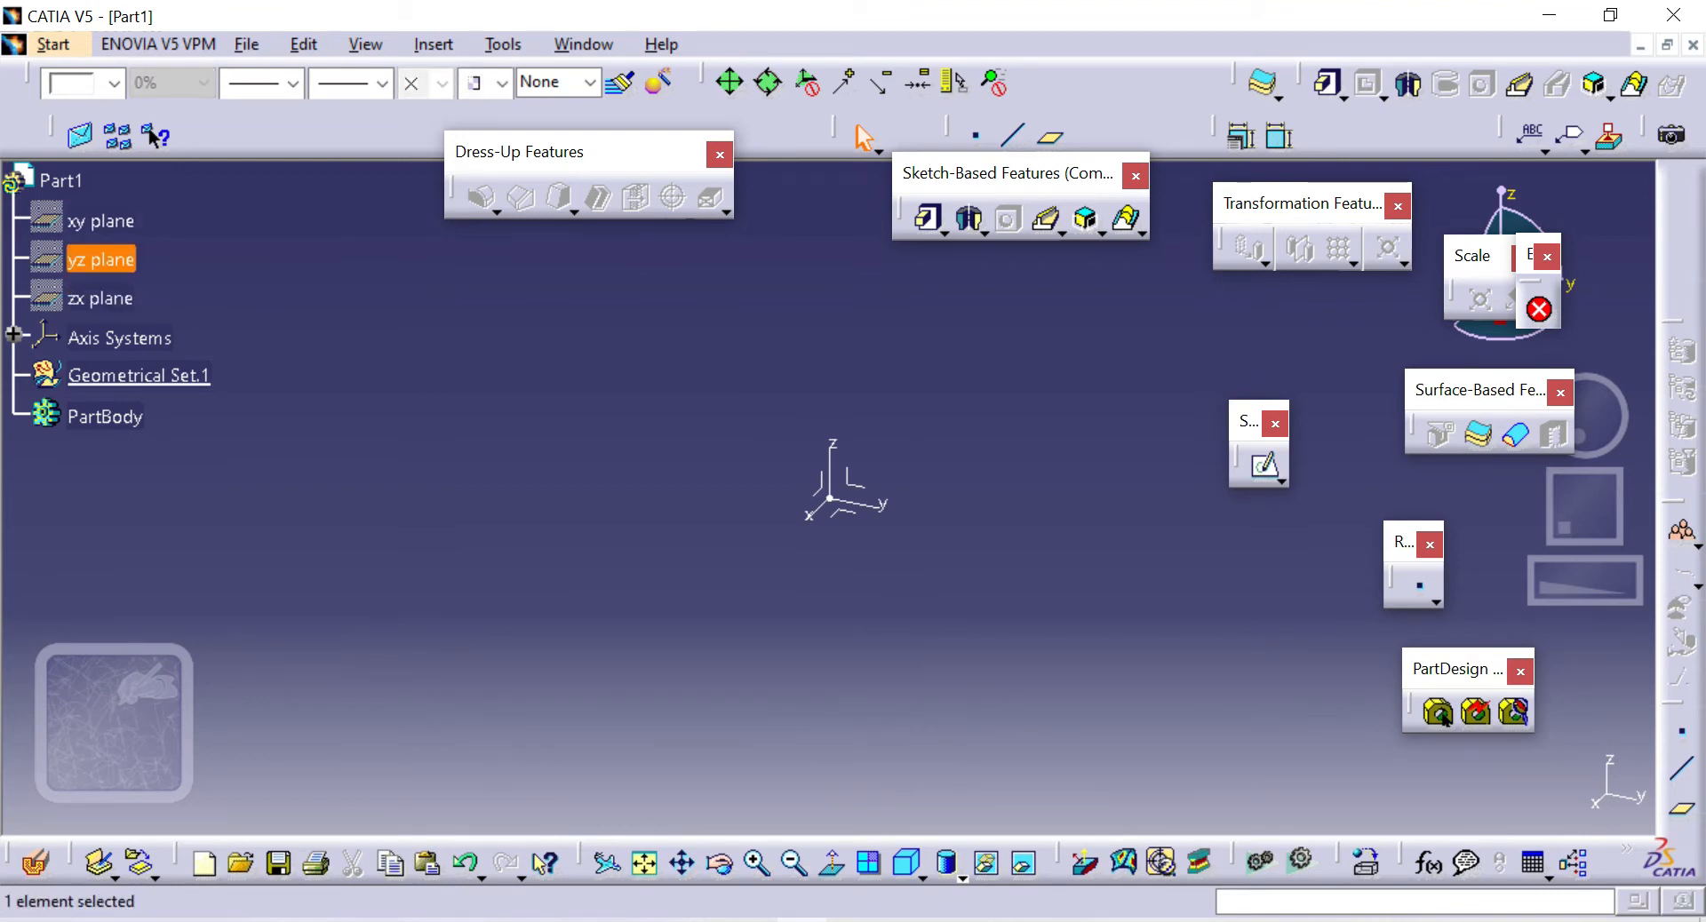
{"action": "left_click", "coordinate": [100, 297]}
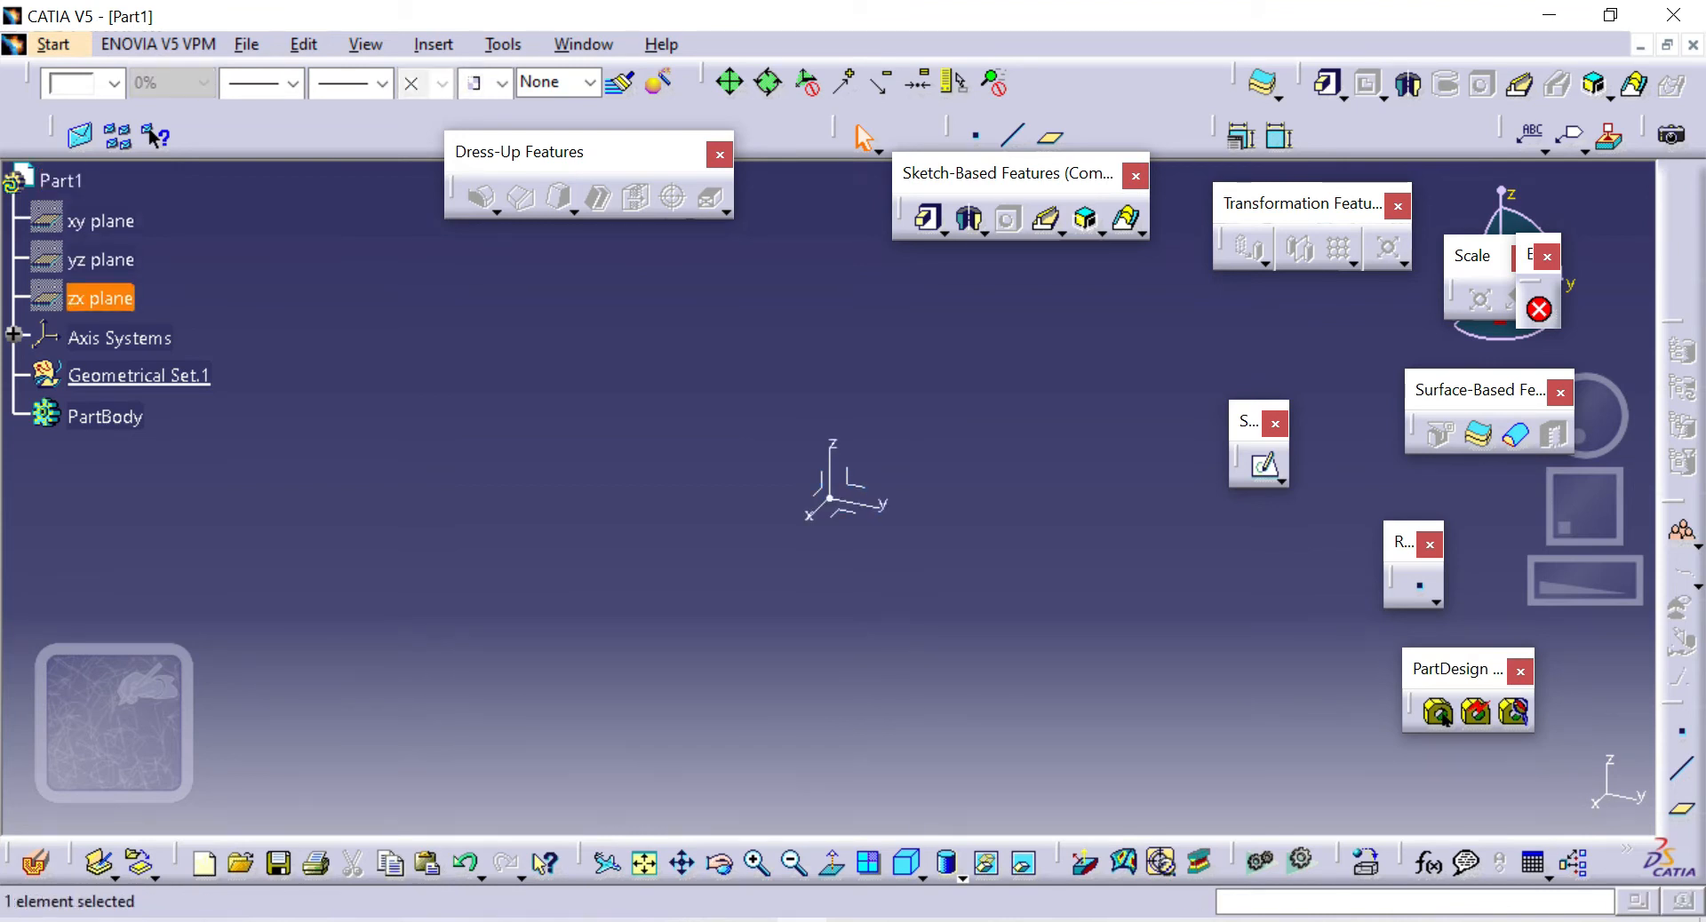
{"action": "key", "text": "Escape"}
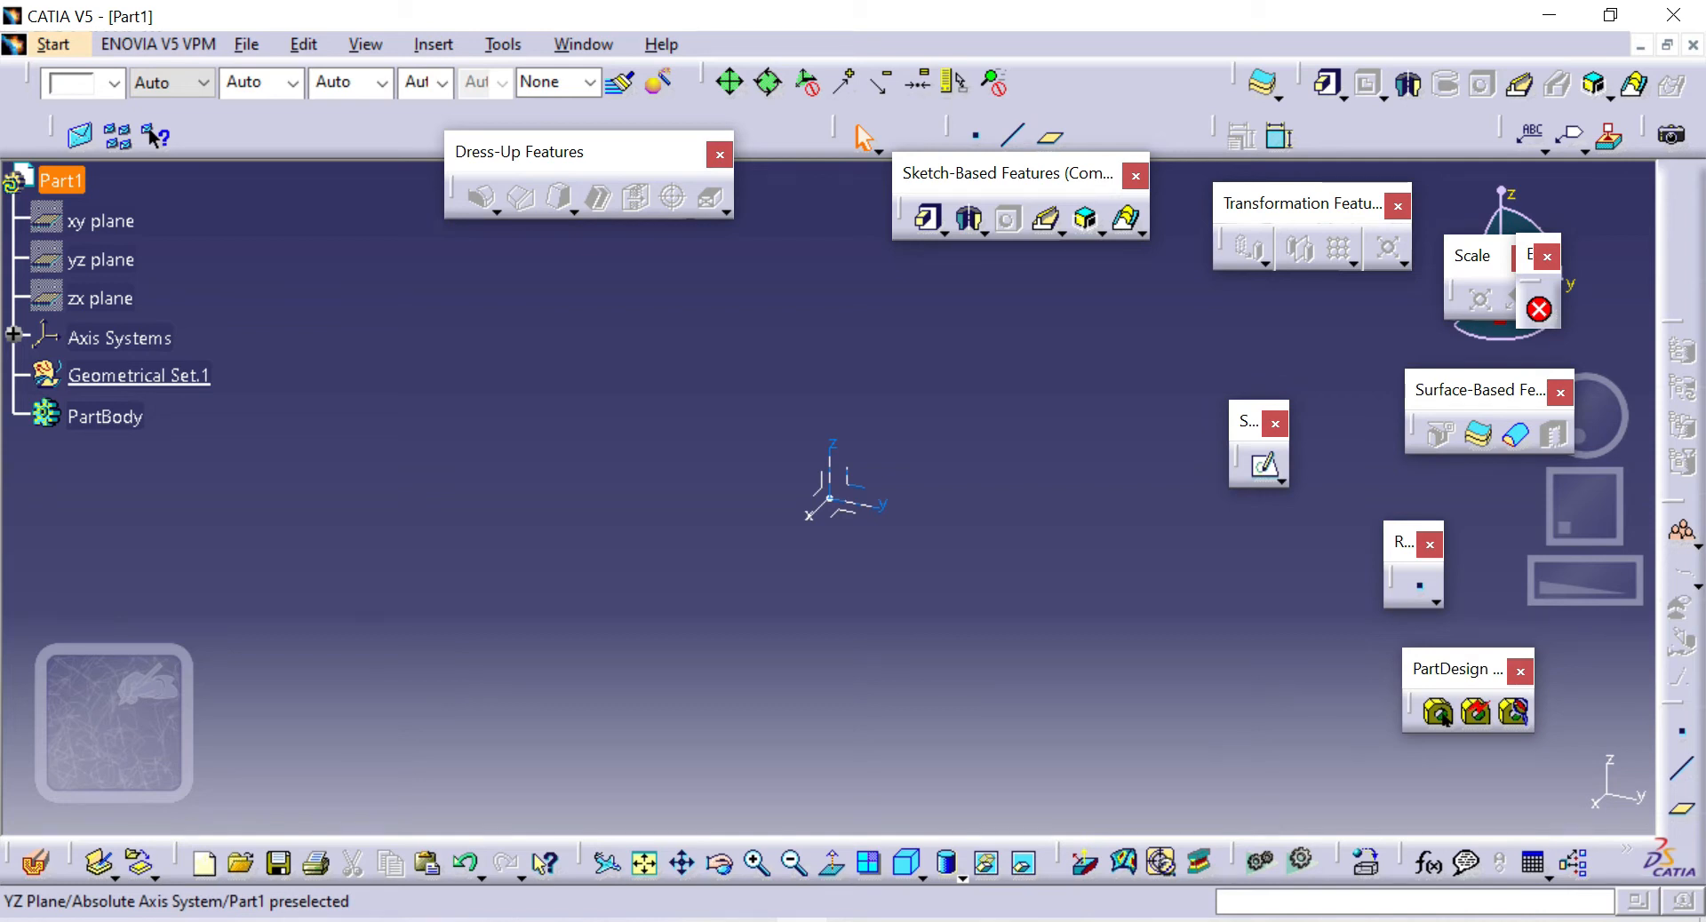
Open a new sketch on the yz plane
{"action": "left_click", "coordinate": [851, 484]}
{"action": "left_click", "coordinate": [1265, 466]}
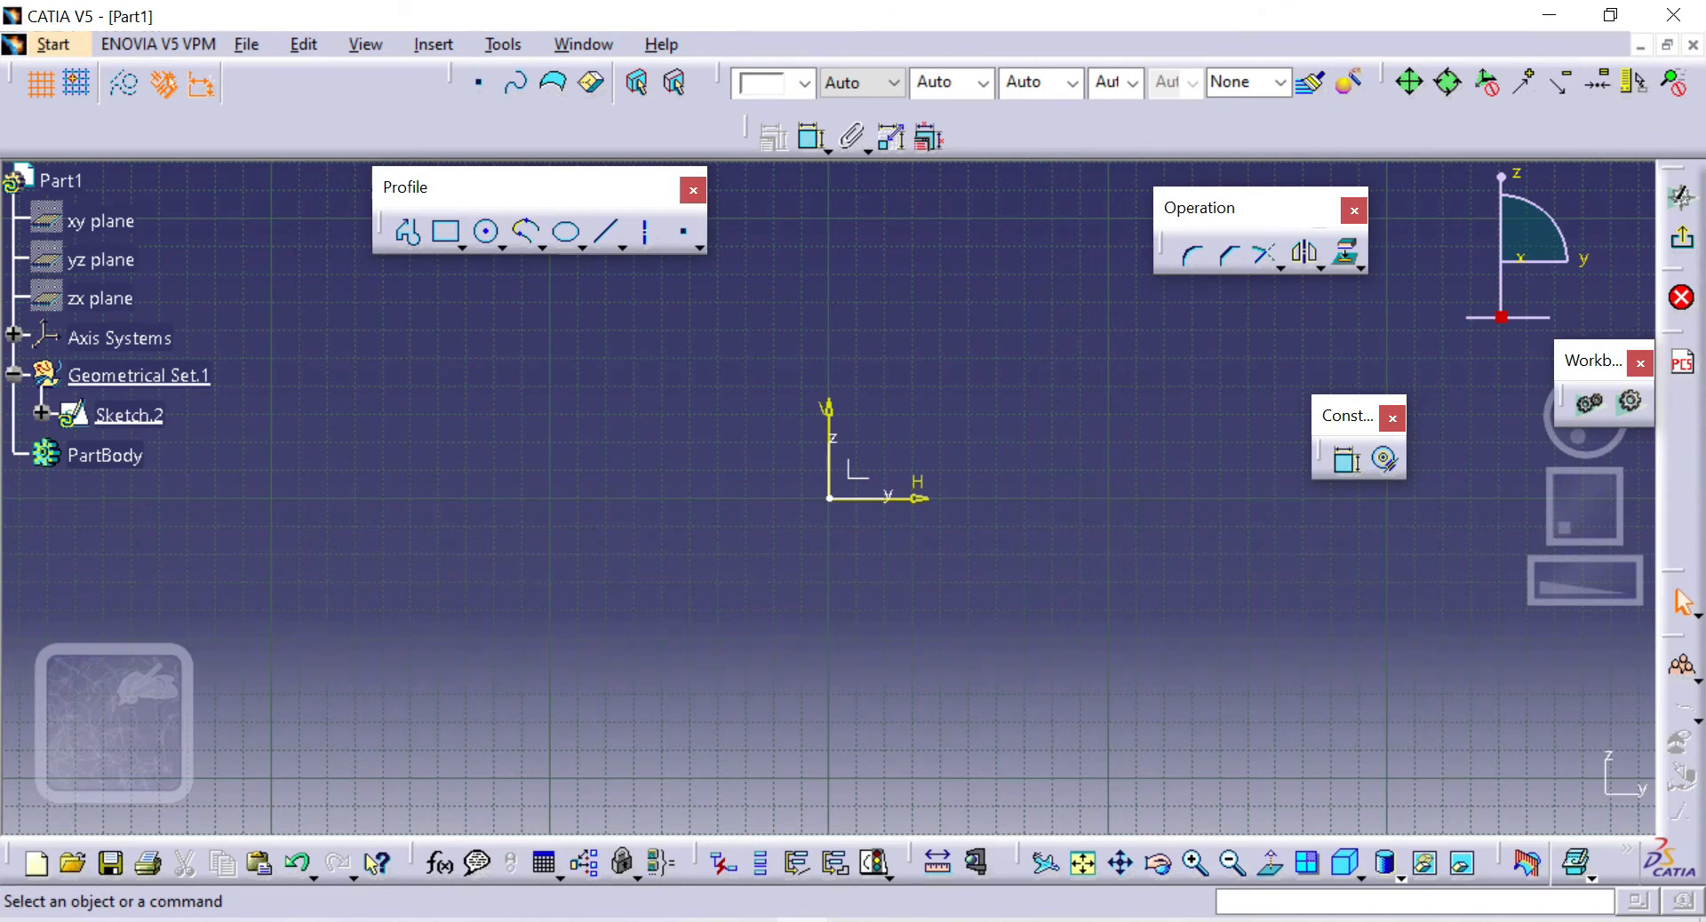
Arrange the floating Profile, Operation, Constraint and Workbench toolbars in a row above the sketch origin
{"action": "left_click_drag", "start_coordinate": [452, 80], "coordinate": [644, 164]}
{"action": "left_click_drag", "start_coordinate": [1054, 232], "coordinate": [1015, 216]}
{"action": "left_click_drag", "start_coordinate": [1347, 415], "coordinate": [1263, 228]}
{"action": "left_click_drag", "start_coordinate": [1589, 360], "coordinate": [1466, 283]}
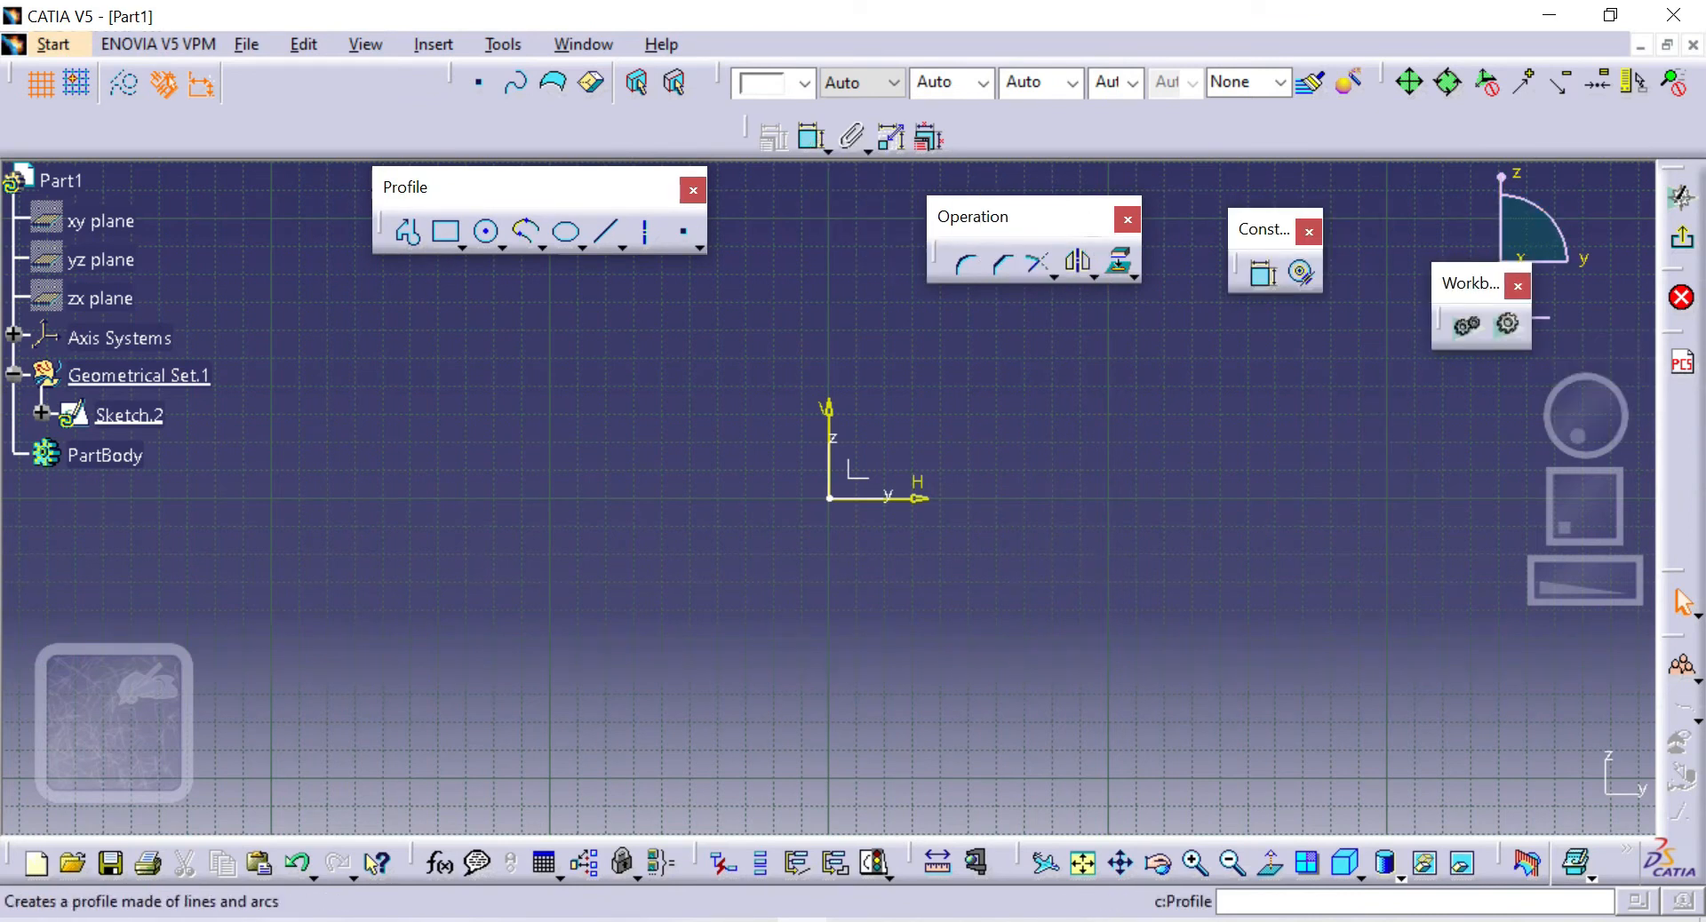
{"action": "mouse_move", "coordinate": [418, 186]}
{"action": "left_mouse_down"}
{"action": "mouse_move", "coordinate": [300, 141]}
{"action": "mouse_move", "coordinate": [440, 202]}
{"action": "left_mouse_up"}
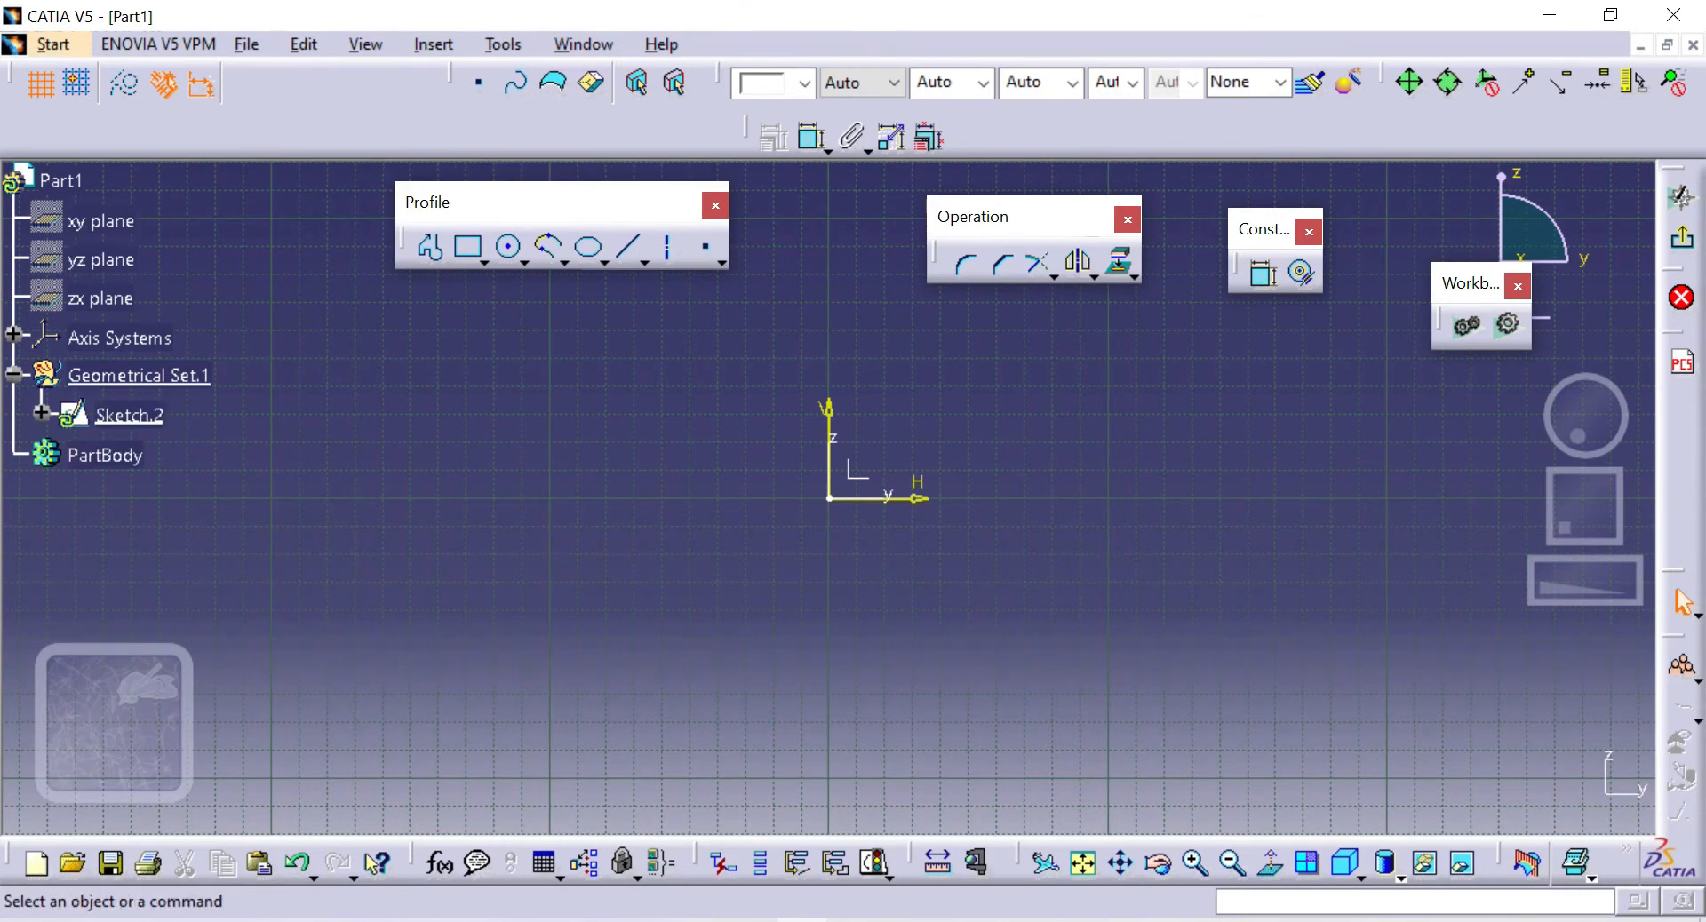
Collapse the Geometrical Set.1 branch in the specification tree
{"action": "left_click", "coordinate": [13, 335]}
{"action": "left_click", "coordinate": [13, 335]}
{"action": "left_click", "coordinate": [14, 373]}
{"action": "left_click", "coordinate": [13, 374]}
{"action": "left_click", "coordinate": [13, 373]}
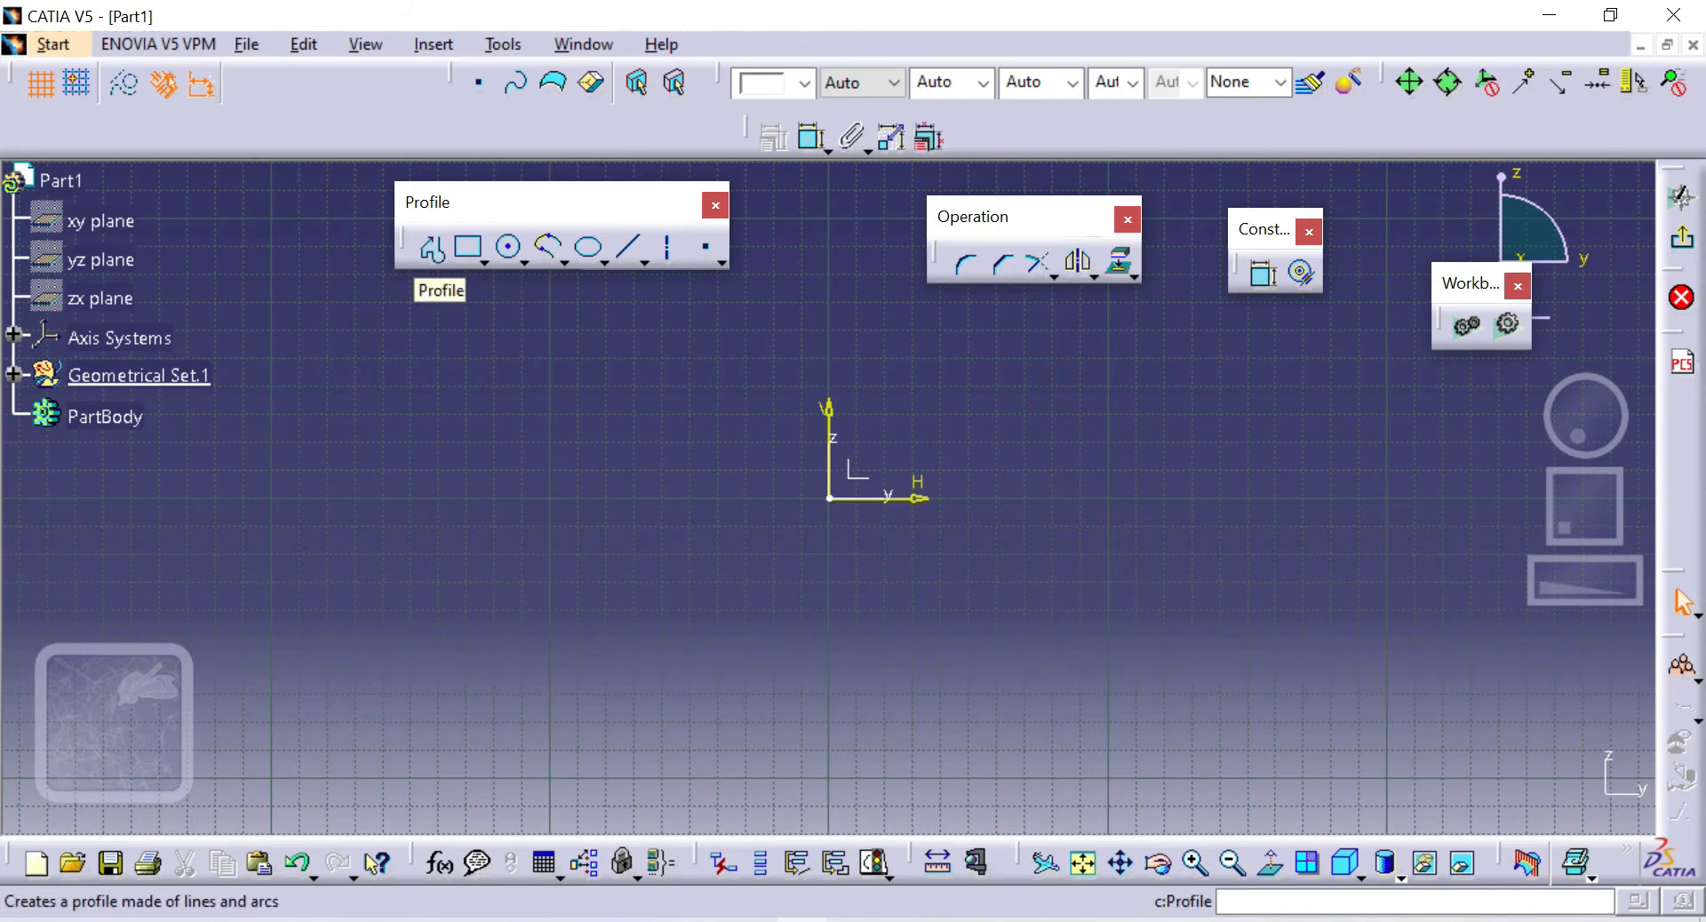
Sketch a closed rectangular outline of four lines, about 103 by 75 mm, with the Profile tool, just overlapping the vertical axis
{"action": "left_click", "coordinate": [433, 250]}
{"action": "left_click", "coordinate": [553, 563]}
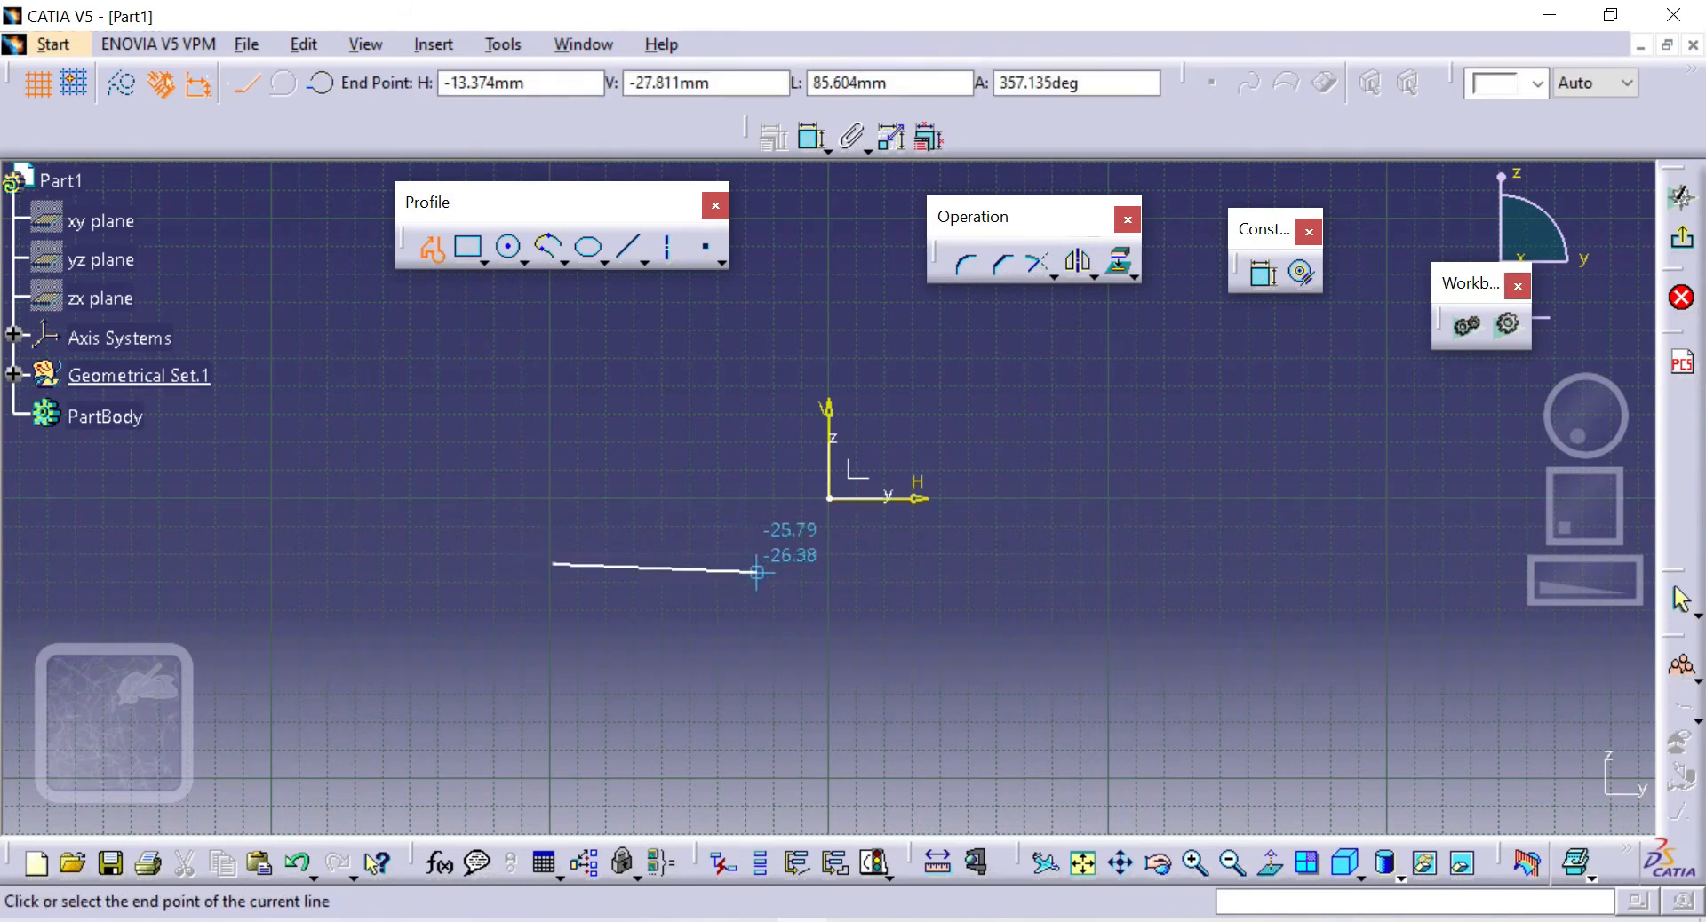
{"action": "left_click", "coordinate": [840, 564]}
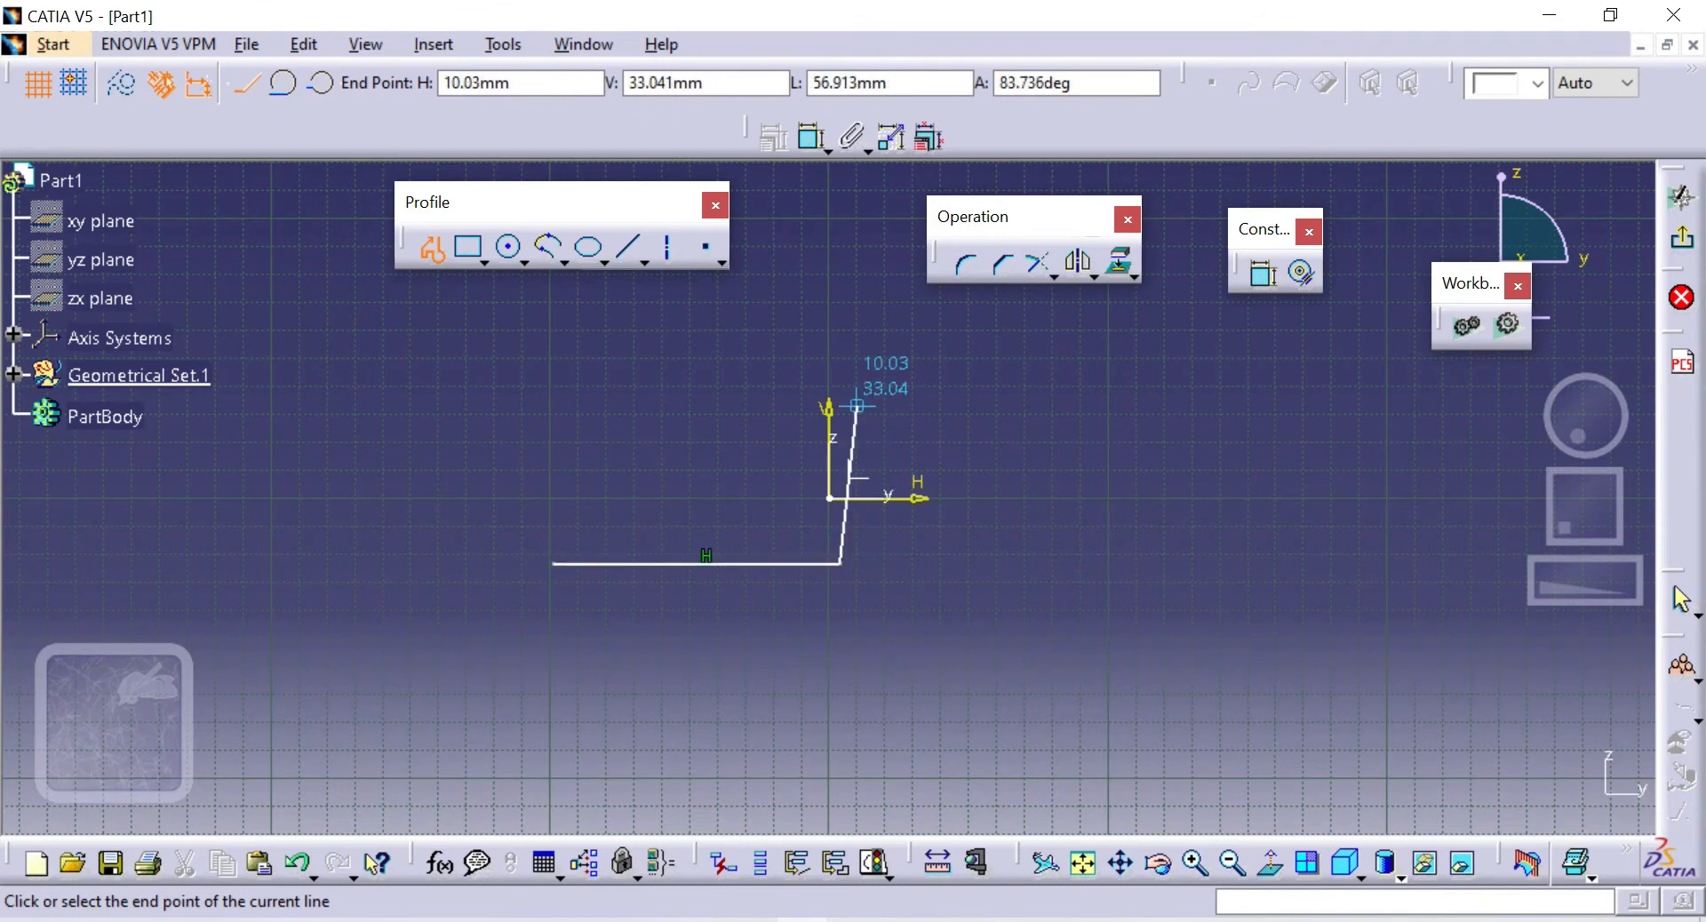
{"action": "left_click", "coordinate": [839, 355]}
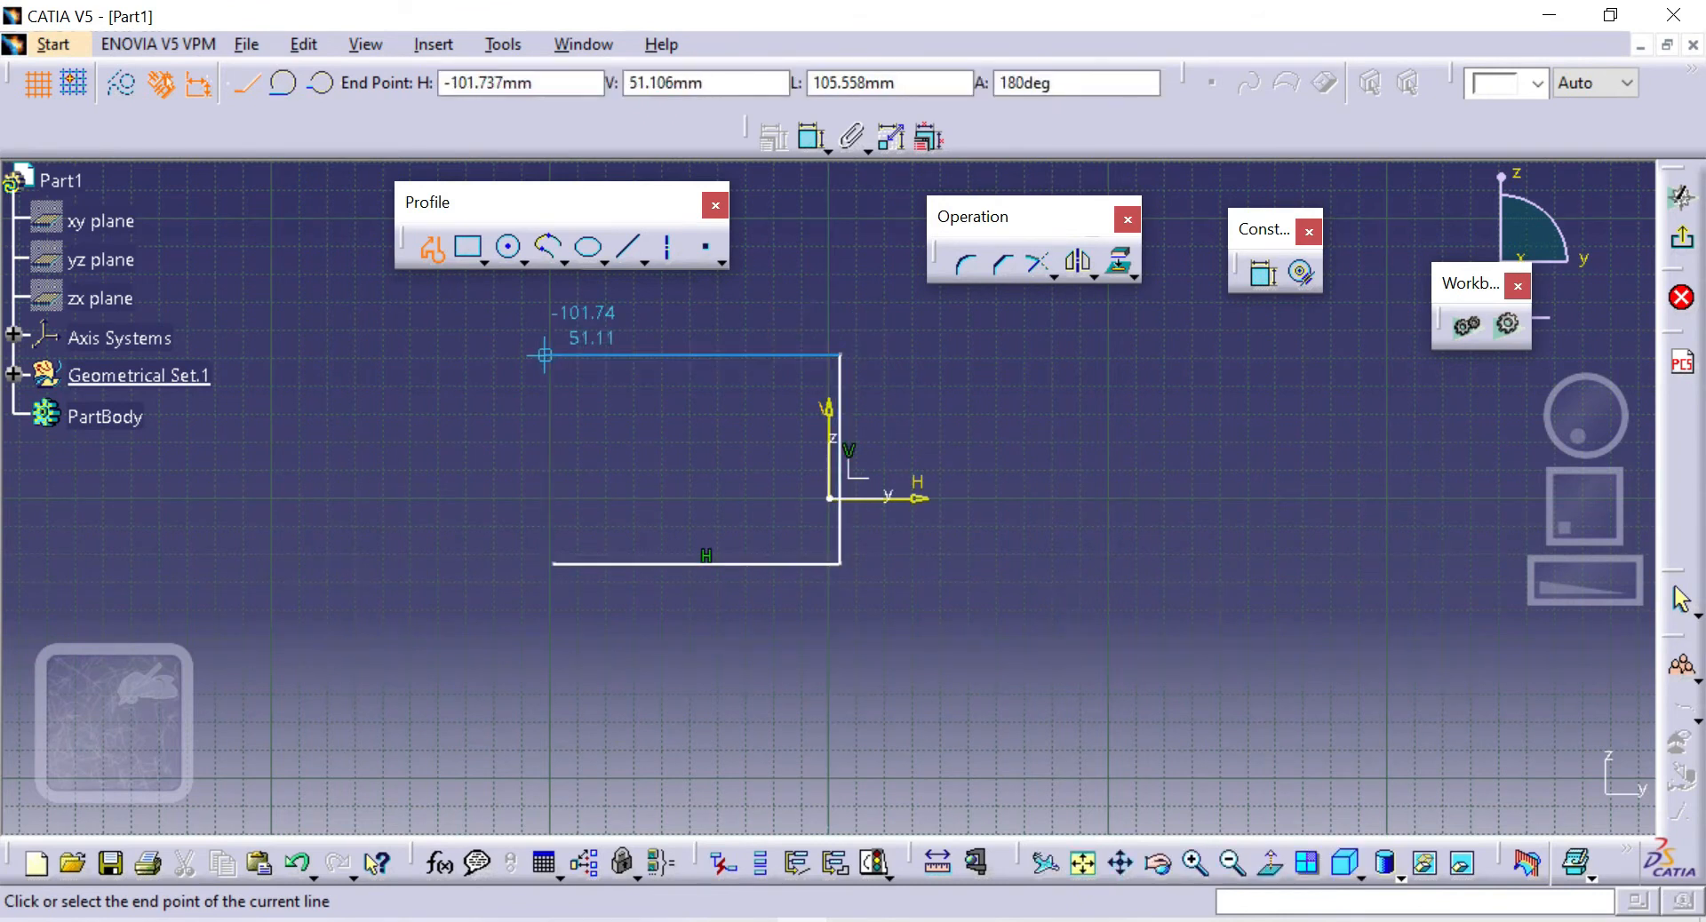
{"action": "left_click", "coordinate": [553, 355]}
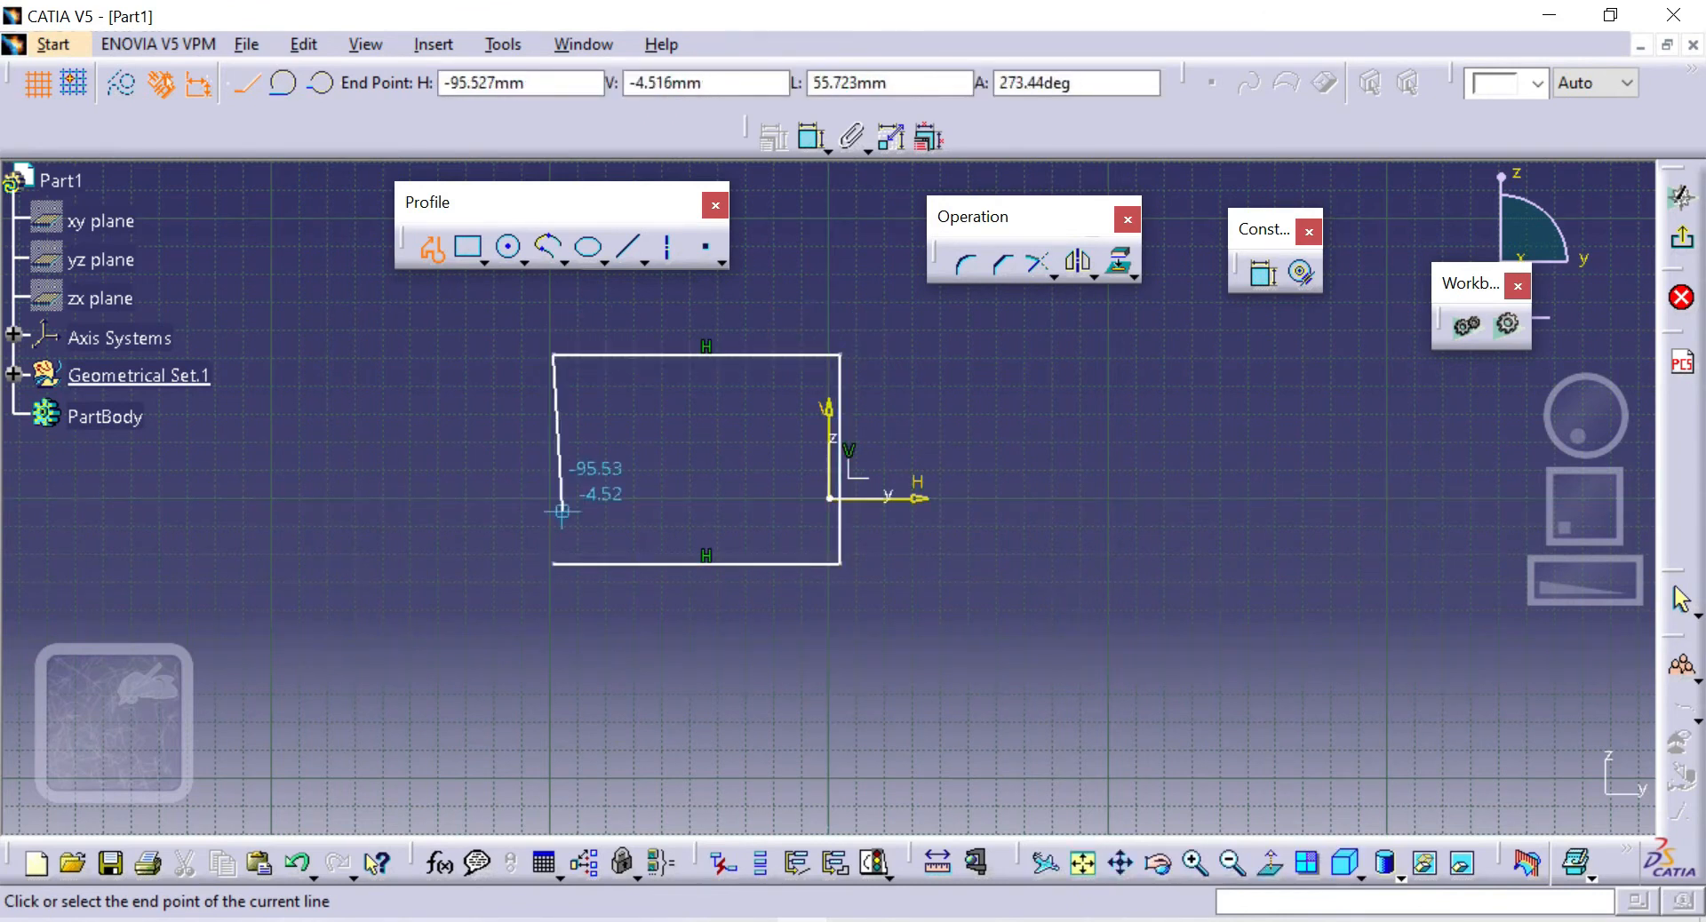
{"action": "left_click", "coordinate": [552, 564]}
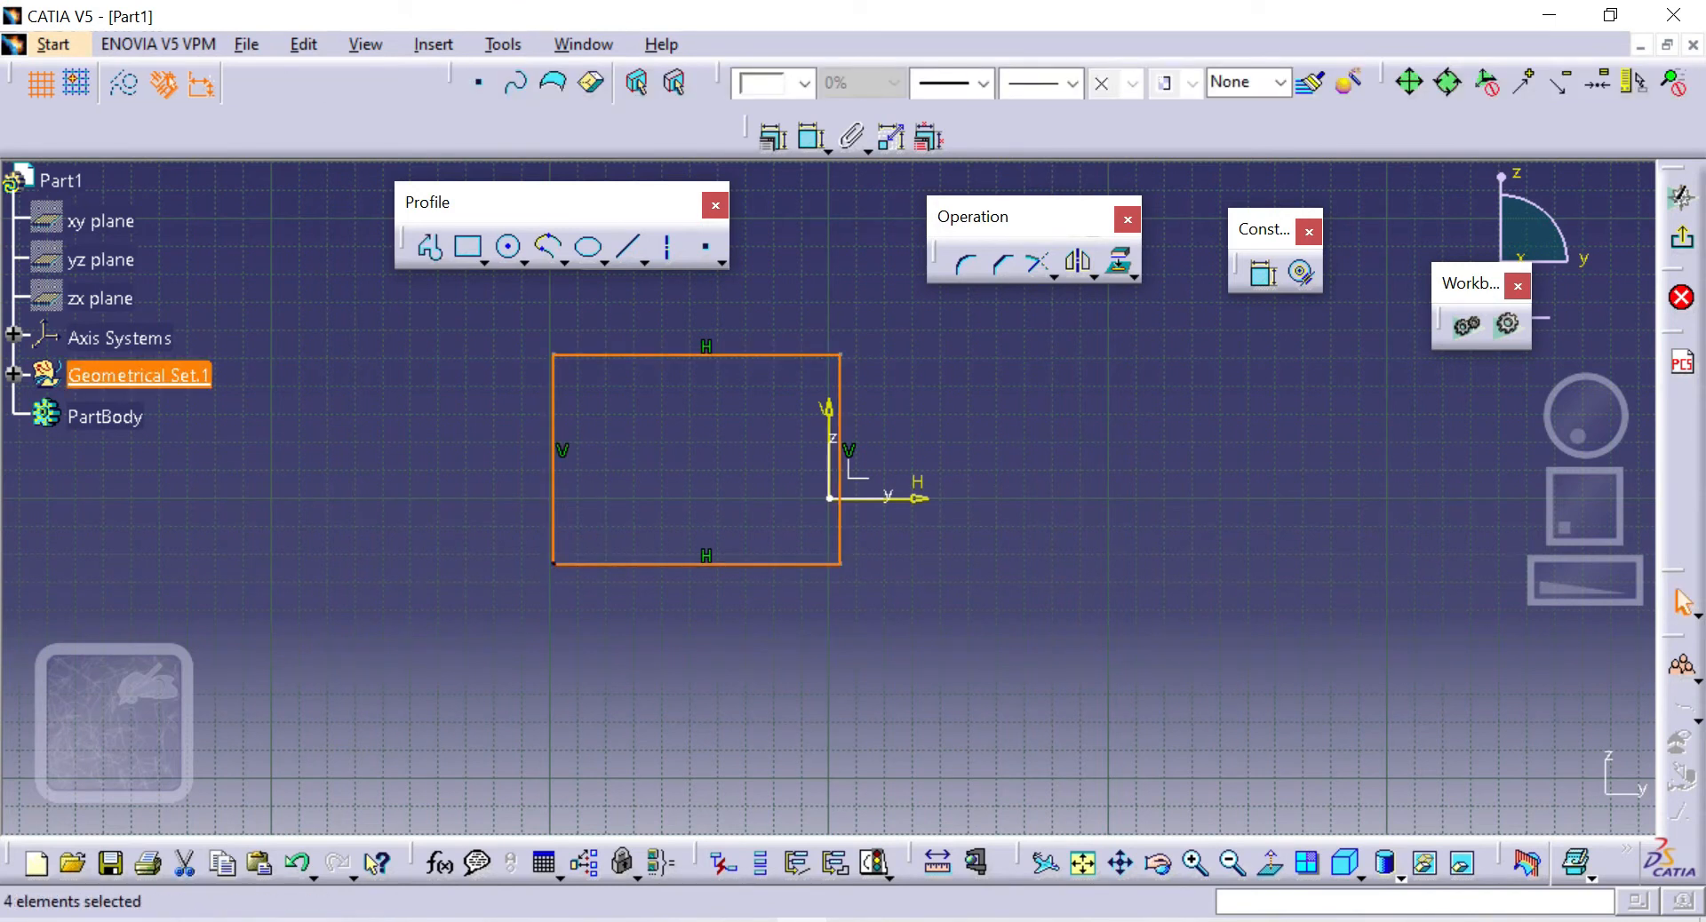
Sketch a closed right triangle with the Profile tool beside the rectangle, starting at about (48, -24) with a hypotenuse about 88 mm long
{"action": "left_click", "coordinate": [429, 249]}
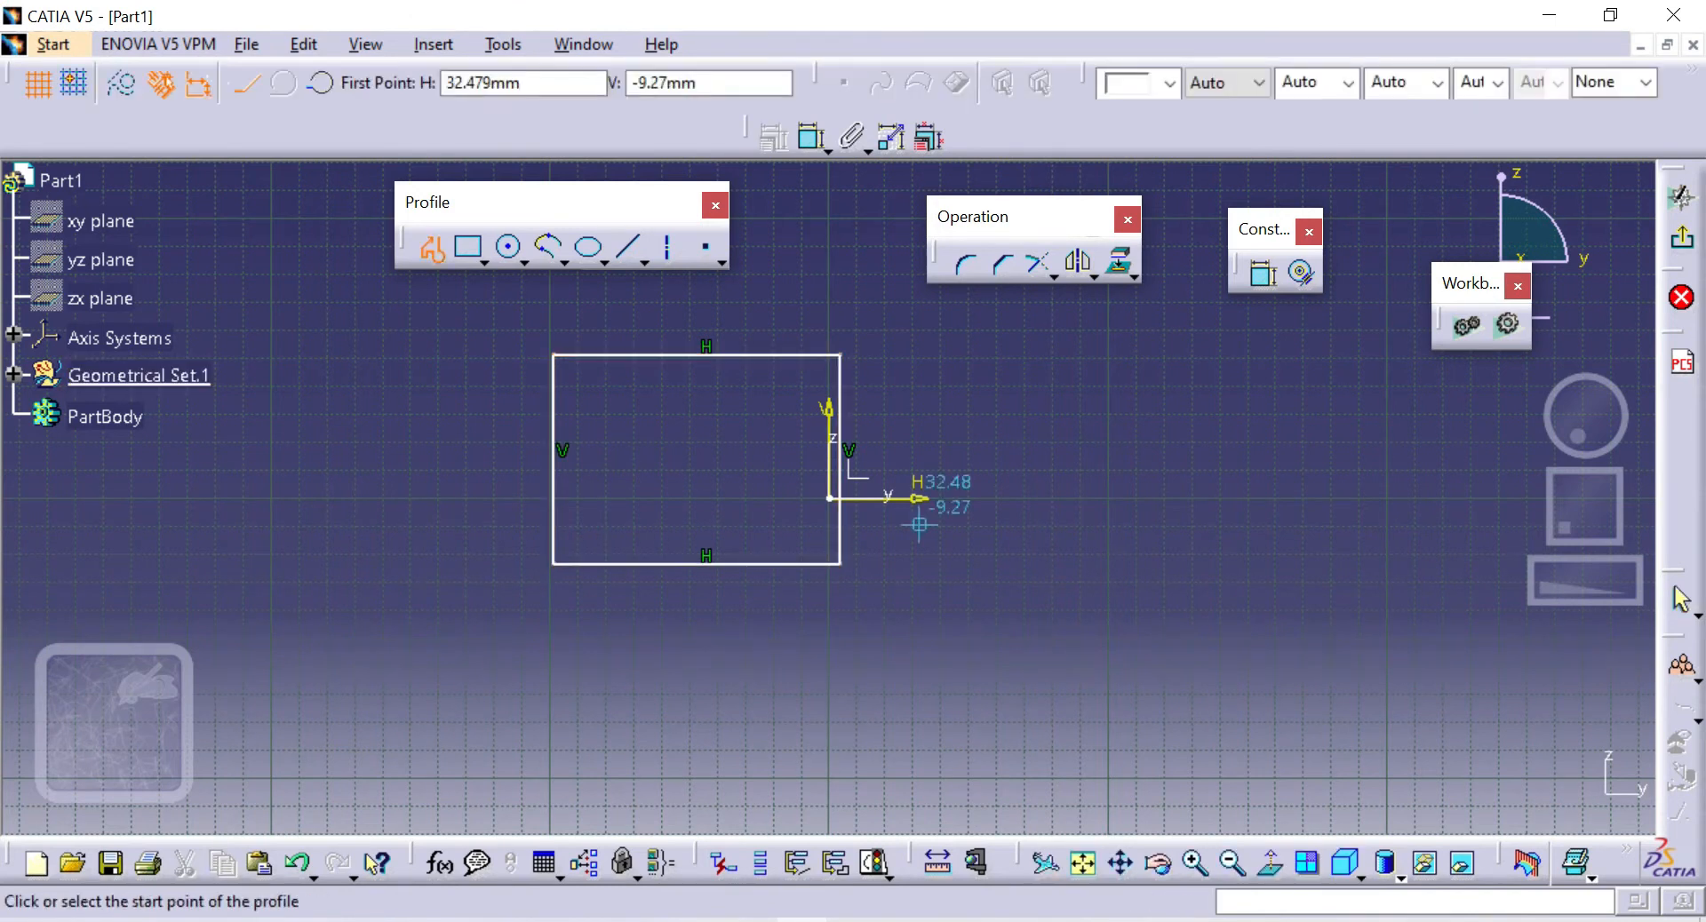
{"action": "left_click", "coordinate": [961, 564]}
{"action": "left_click", "coordinate": [1152, 563]}
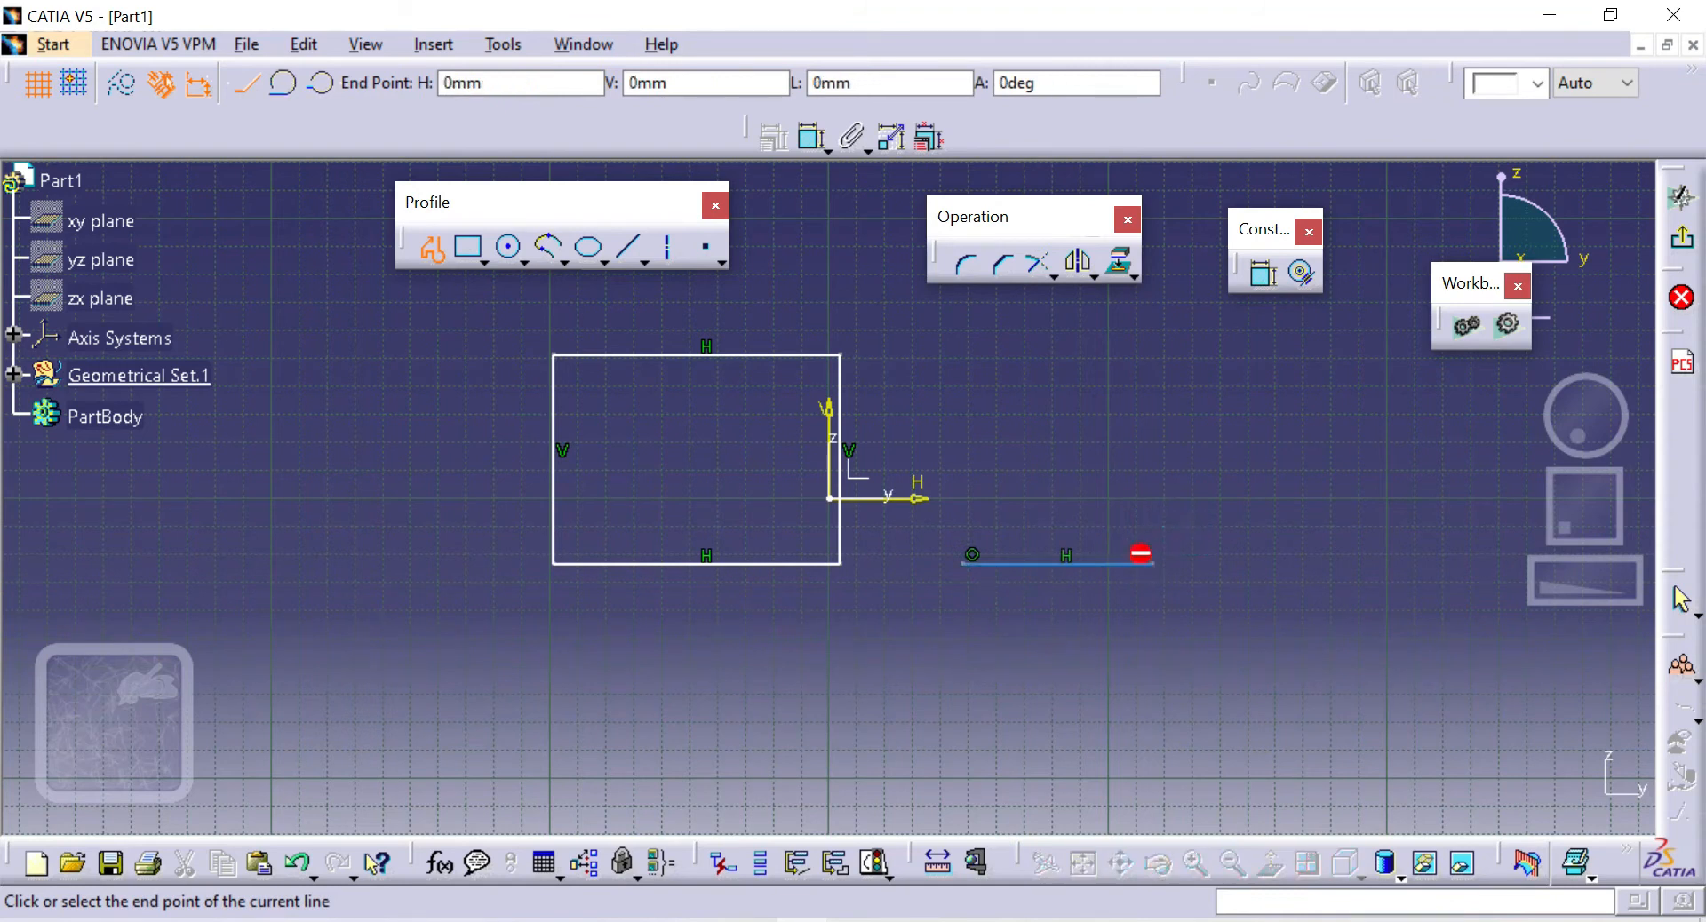
{"action": "left_click", "coordinate": [1151, 407]}
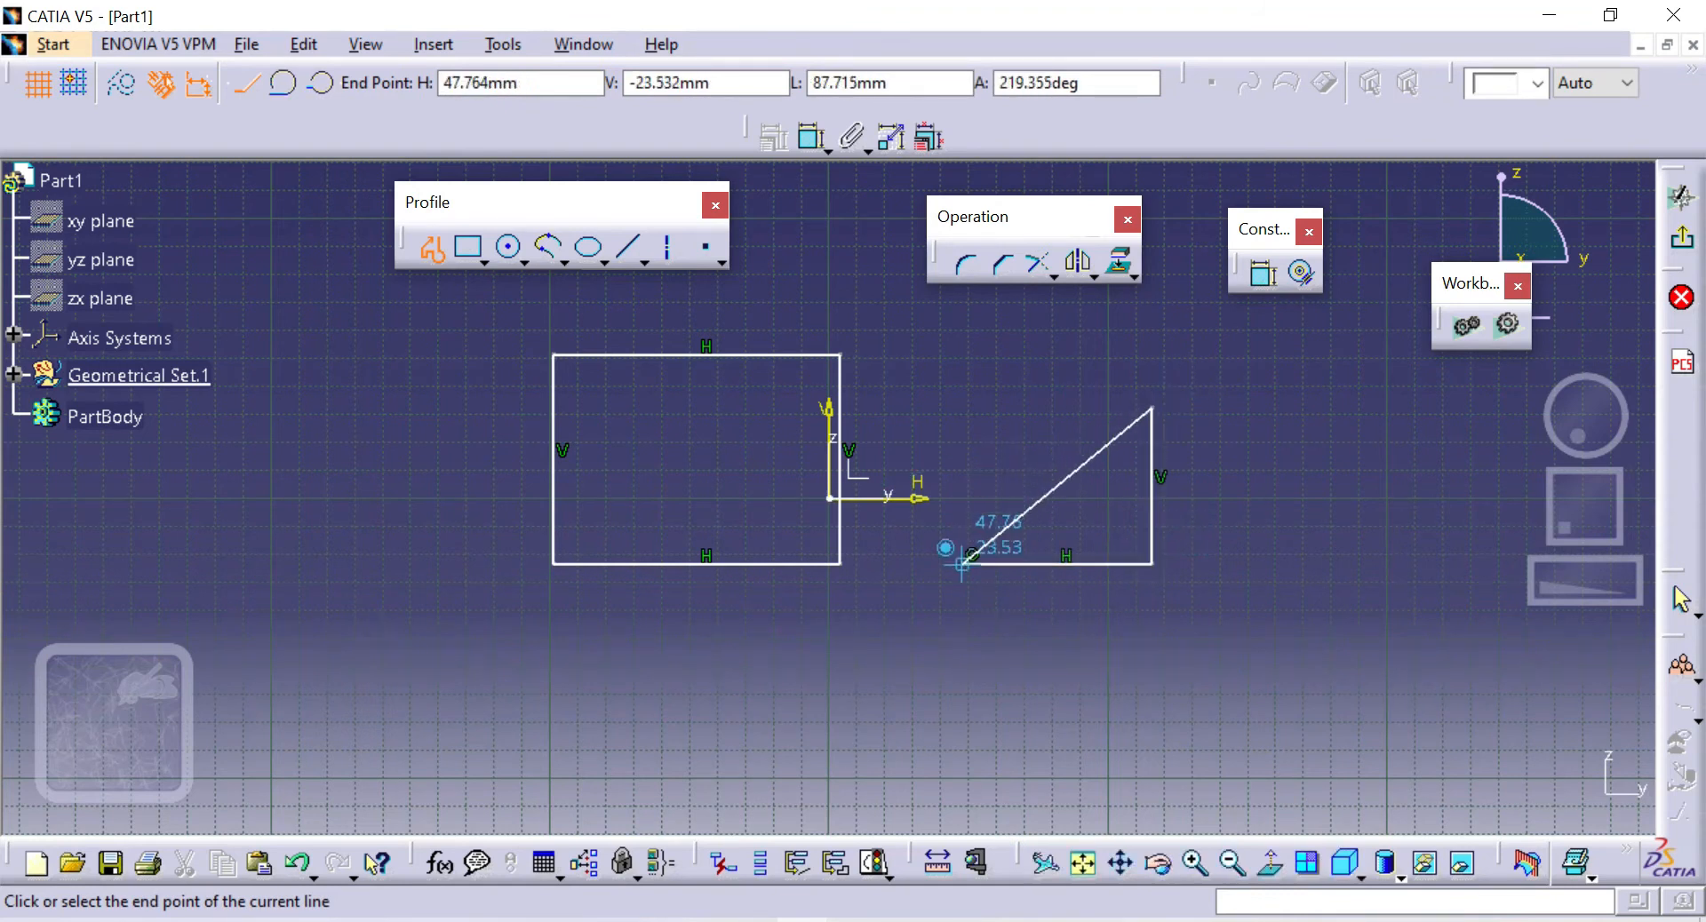
{"action": "left_click", "coordinate": [961, 564]}
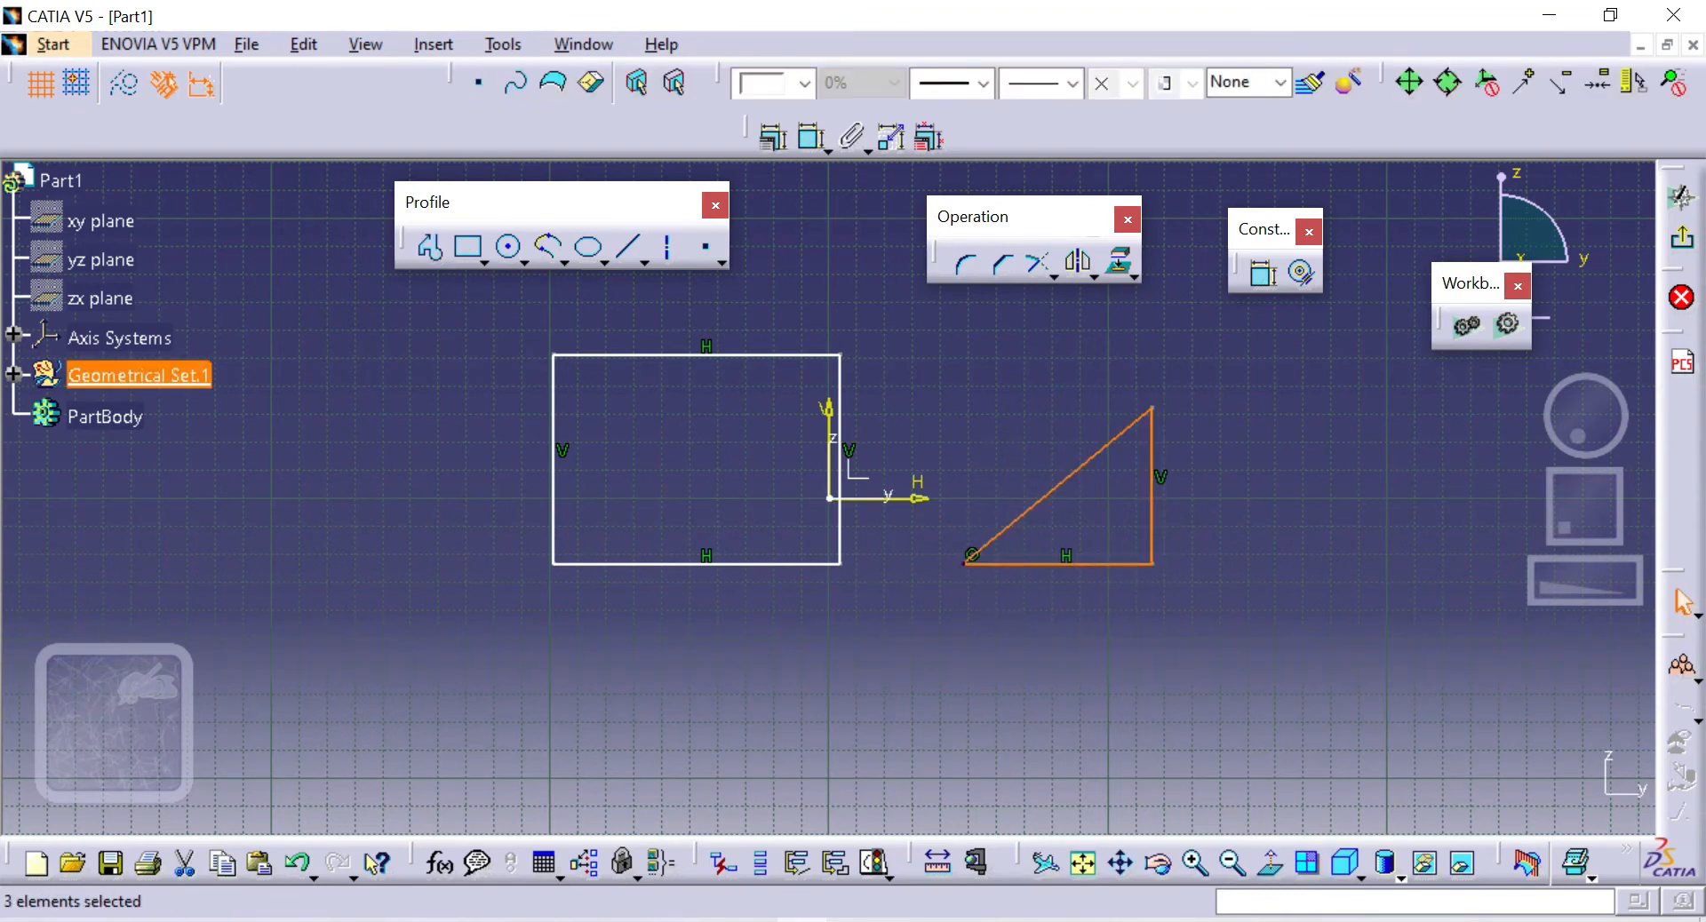
Delete the rectangle and the triangle from the sketch
{"action": "key", "text": "Escape"}
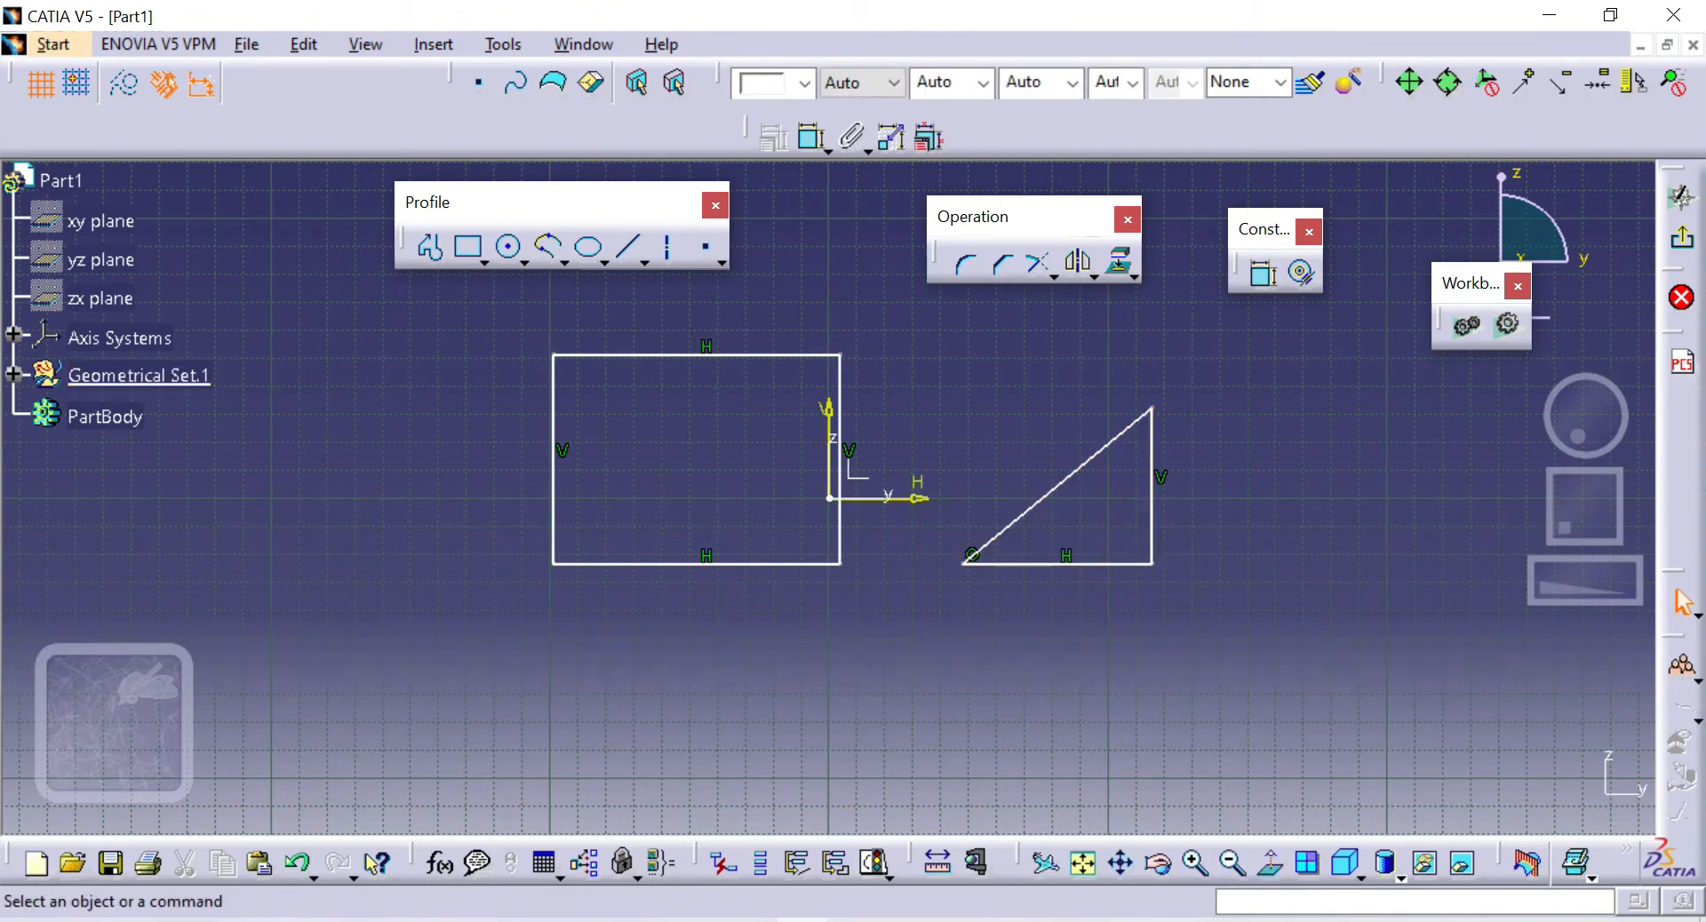
{"action": "mouse_move", "coordinate": [389, 605]}
{"action": "left_mouse_down"}
{"action": "mouse_move", "coordinate": [1154, 604]}
{"action": "mouse_move", "coordinate": [1251, 316]}
{"action": "left_mouse_up"}
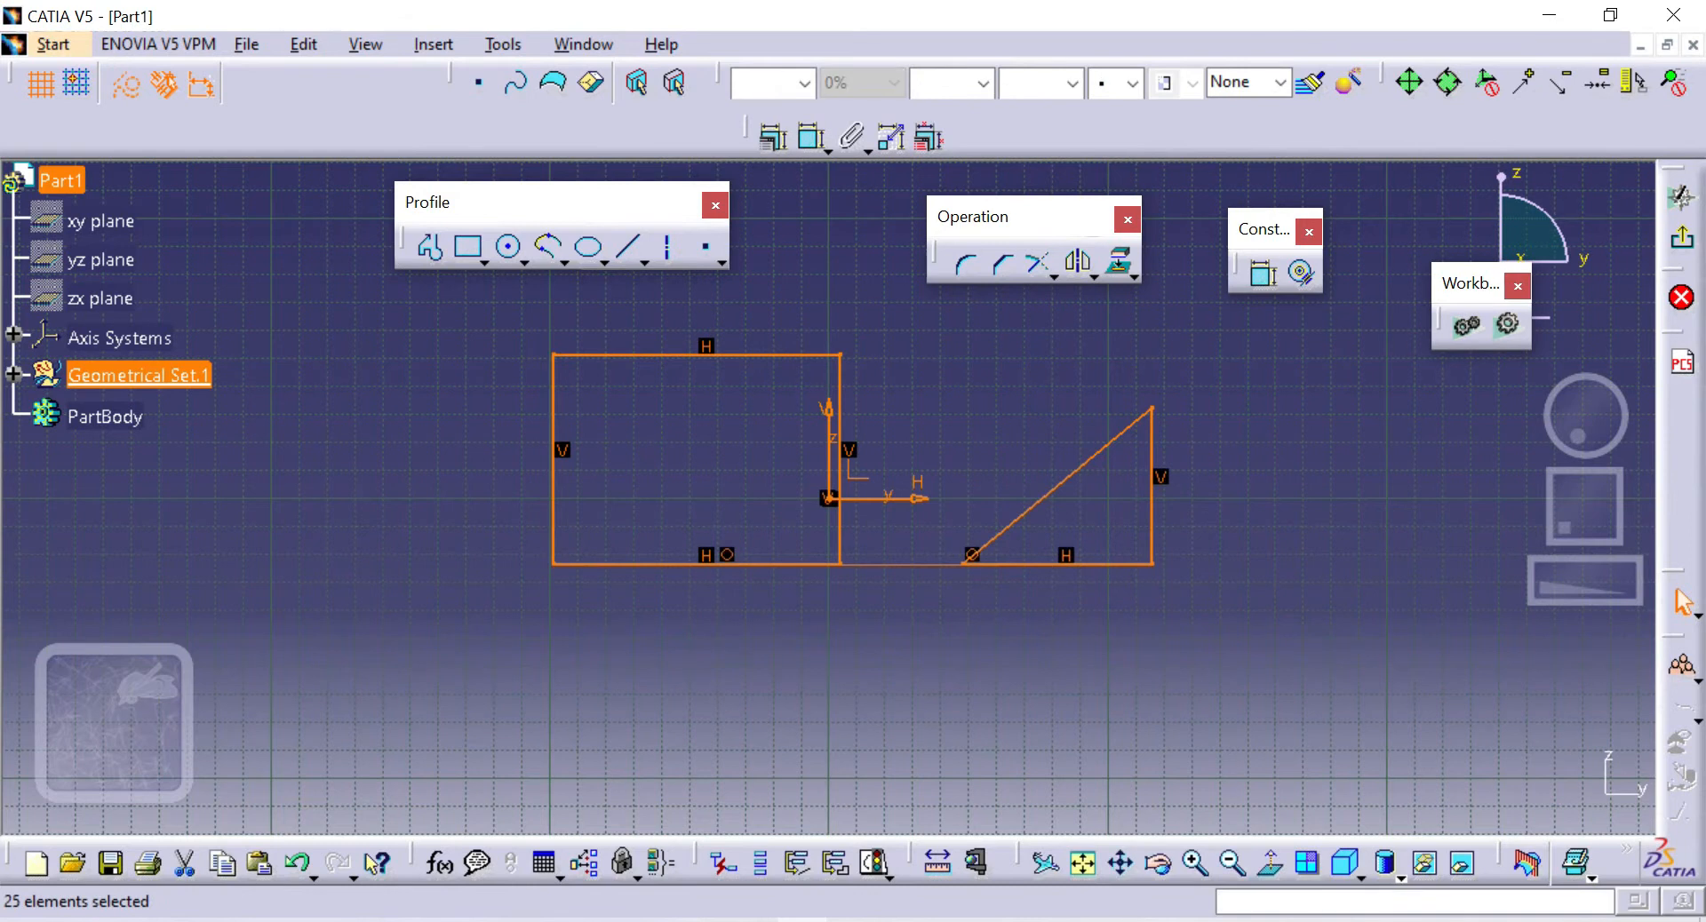
{"action": "key", "text": "Delete"}
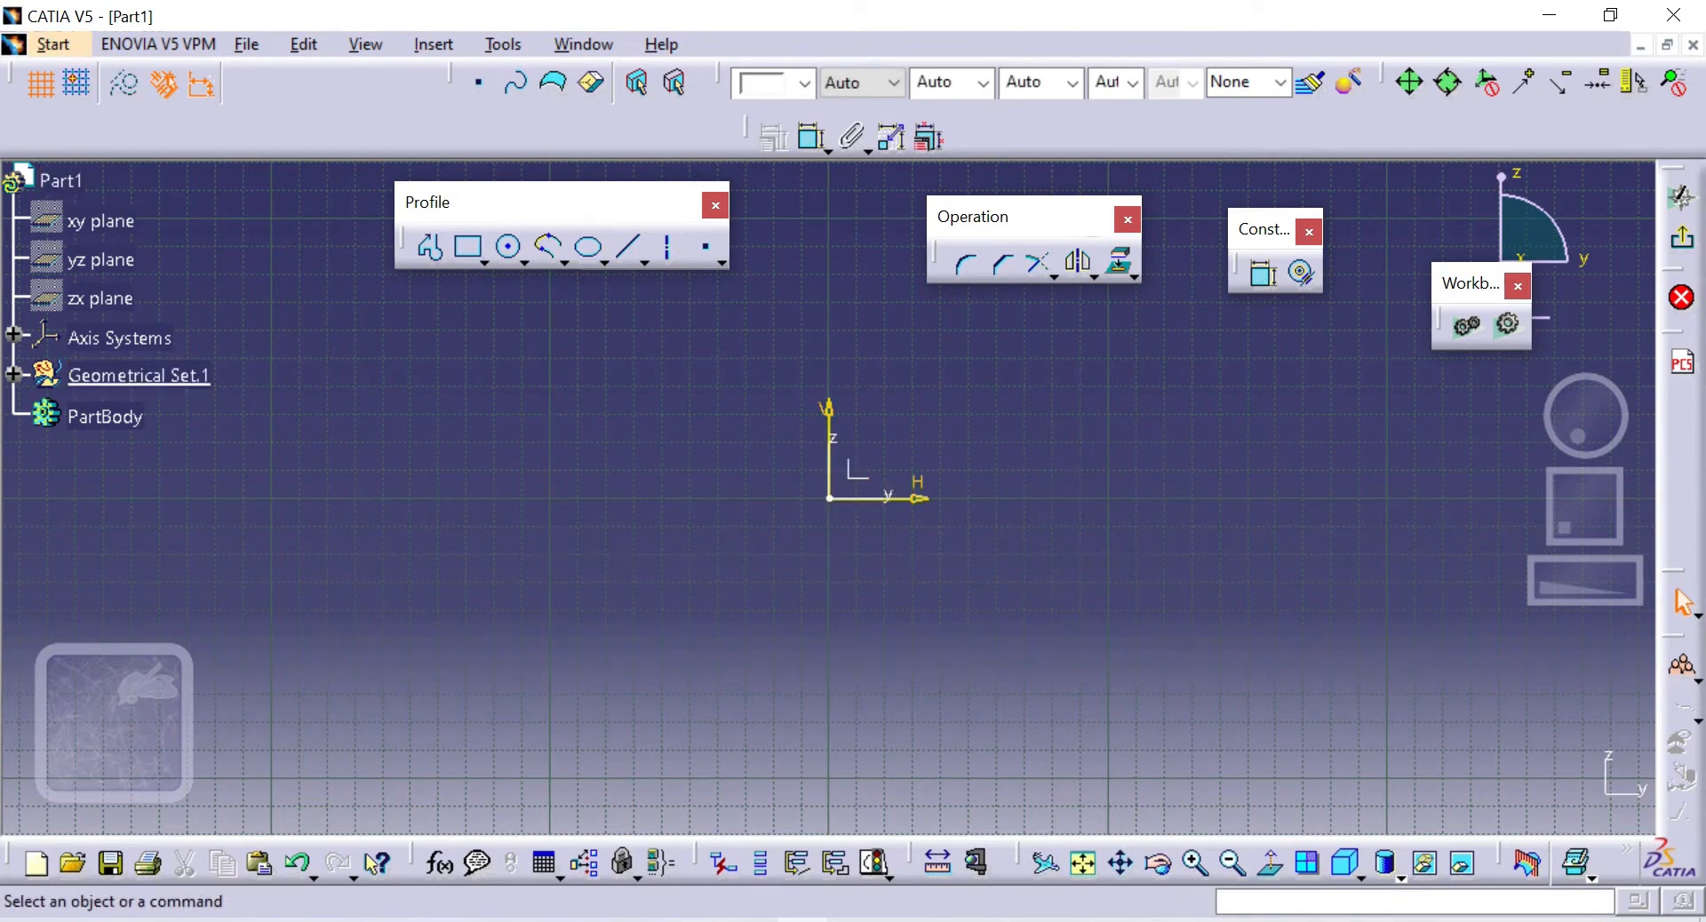
Draw a two-point rectangle that encloses the sketch origin, extending mostly below the horizontal axis
{"action": "left_click", "coordinate": [470, 247]}
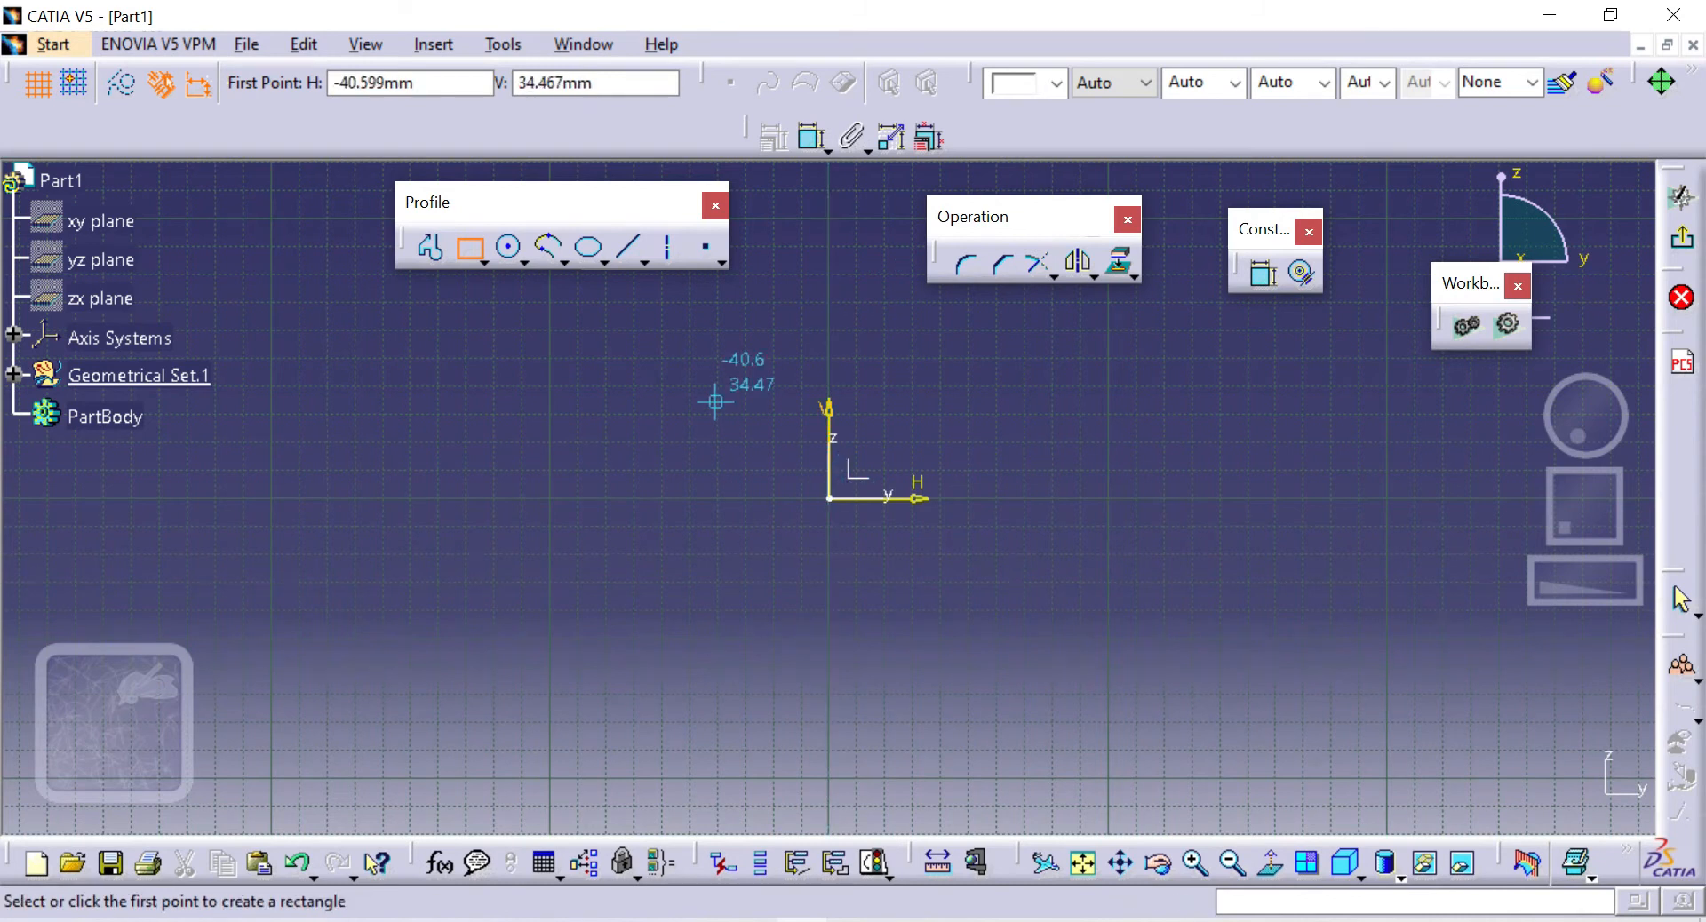
{"action": "left_click", "coordinate": [719, 432]}
{"action": "left_click", "coordinate": [1117, 686]}
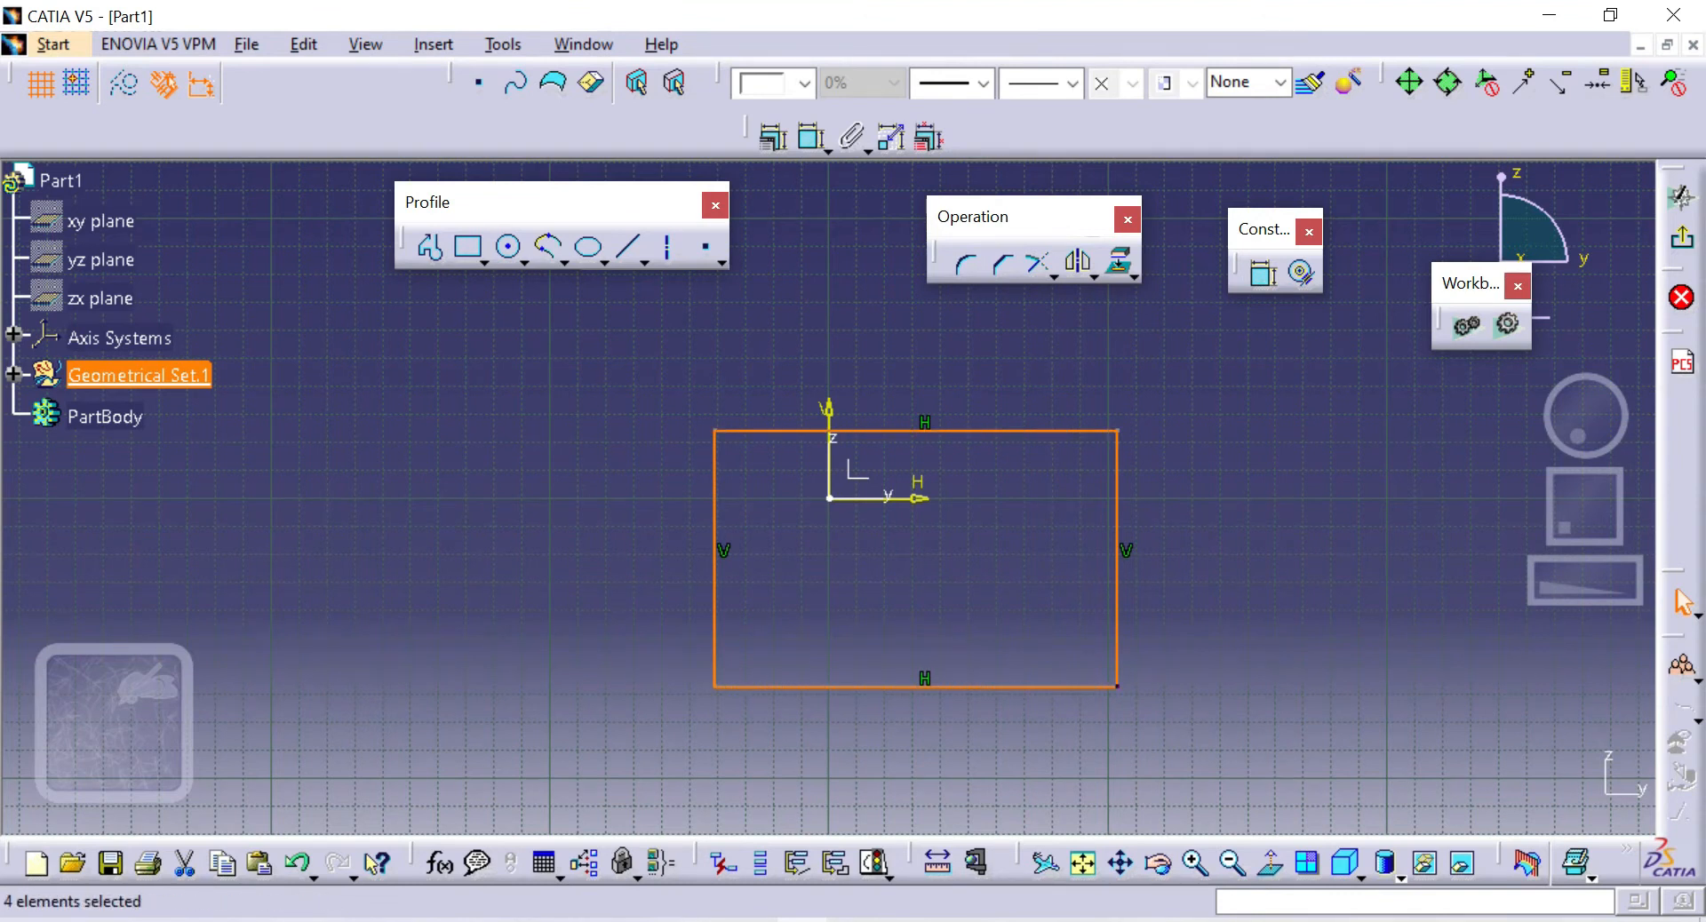
Delete the rectangle enclosing the sketch origin
{"action": "key", "text": "Escape"}
{"action": "key", "text": "ctrl+a"}
{"action": "key", "text": "Delete"}
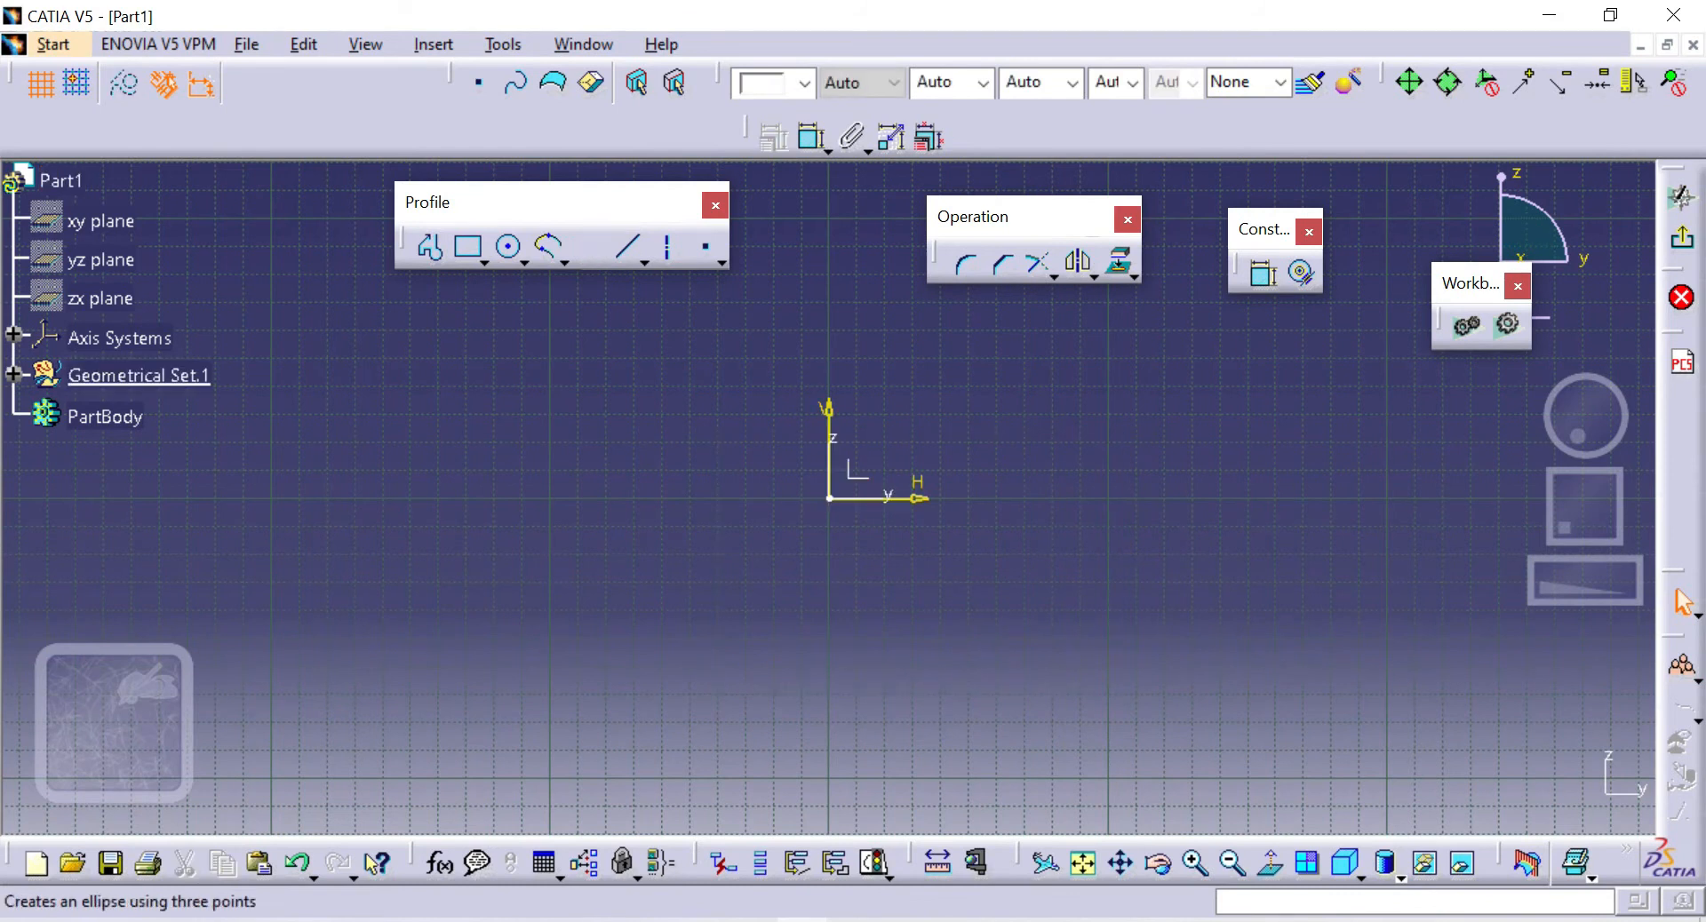
Draw a two-point rectangle well away from the origin on the negative H side, with its first corner at about (-192, 58)
{"action": "left_click", "coordinate": [484, 263]}
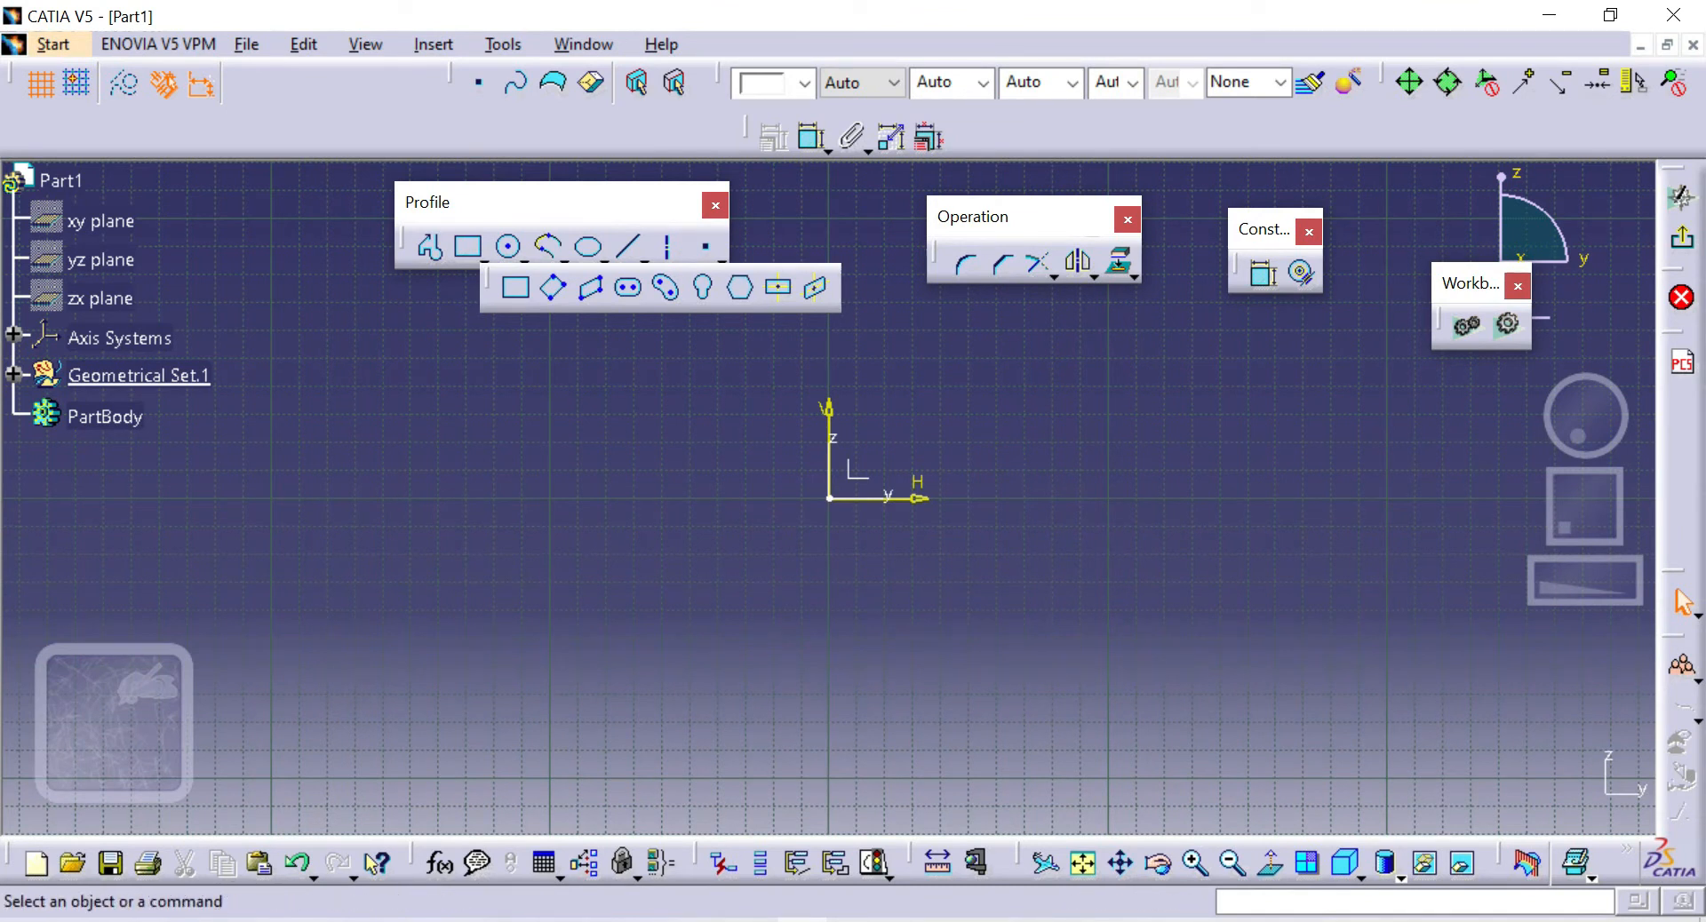
{"action": "left_click", "coordinate": [468, 246]}
{"action": "left_click", "coordinate": [293, 337]}
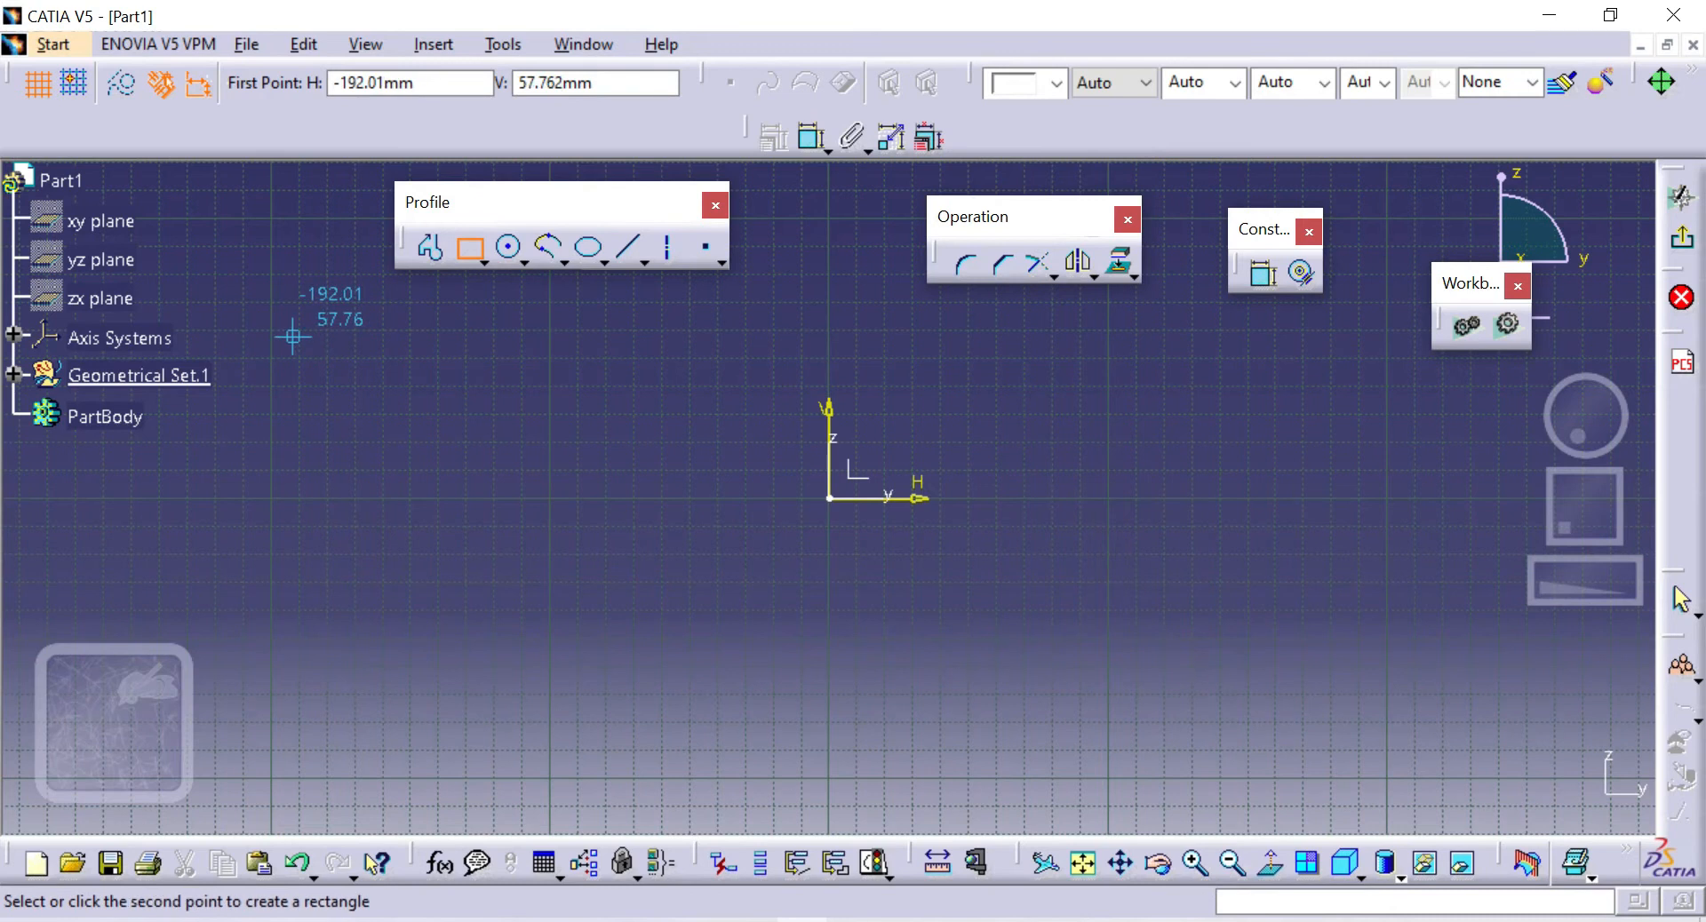
{"action": "left_click", "coordinate": [541, 536]}
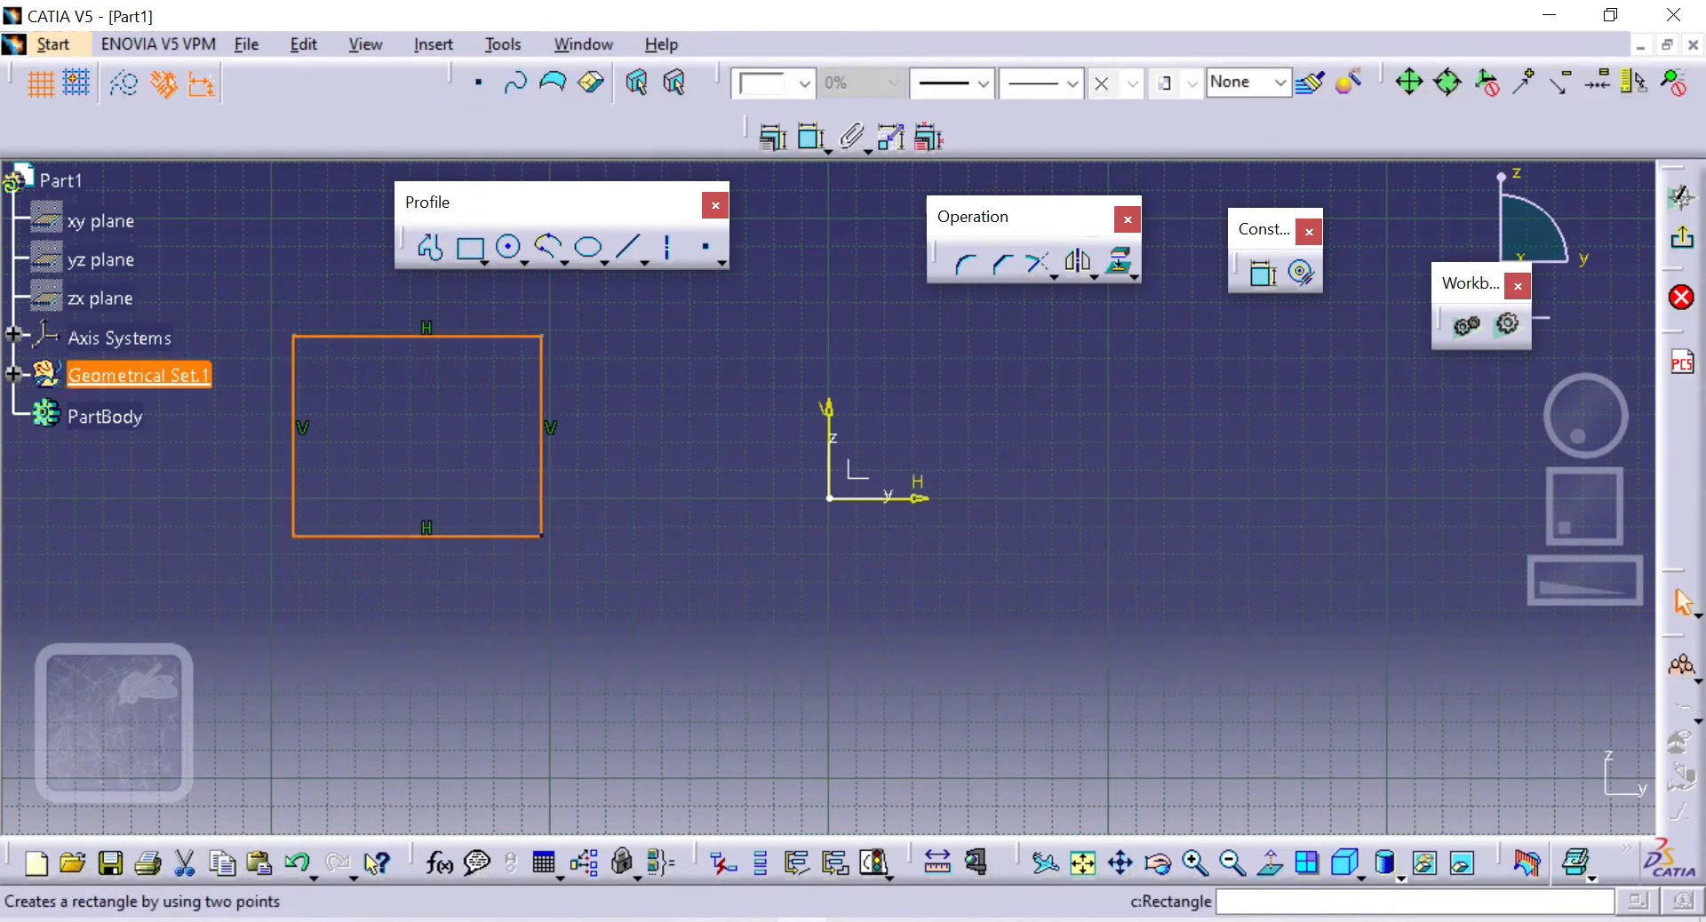
Draw a tilted rectangle with the Oriented Rectangle tool beside the first rectangle, reaching across the sketch origin
{"action": "left_click", "coordinate": [483, 262]}
{"action": "left_click", "coordinate": [559, 288]}
{"action": "left_click", "coordinate": [595, 534]}
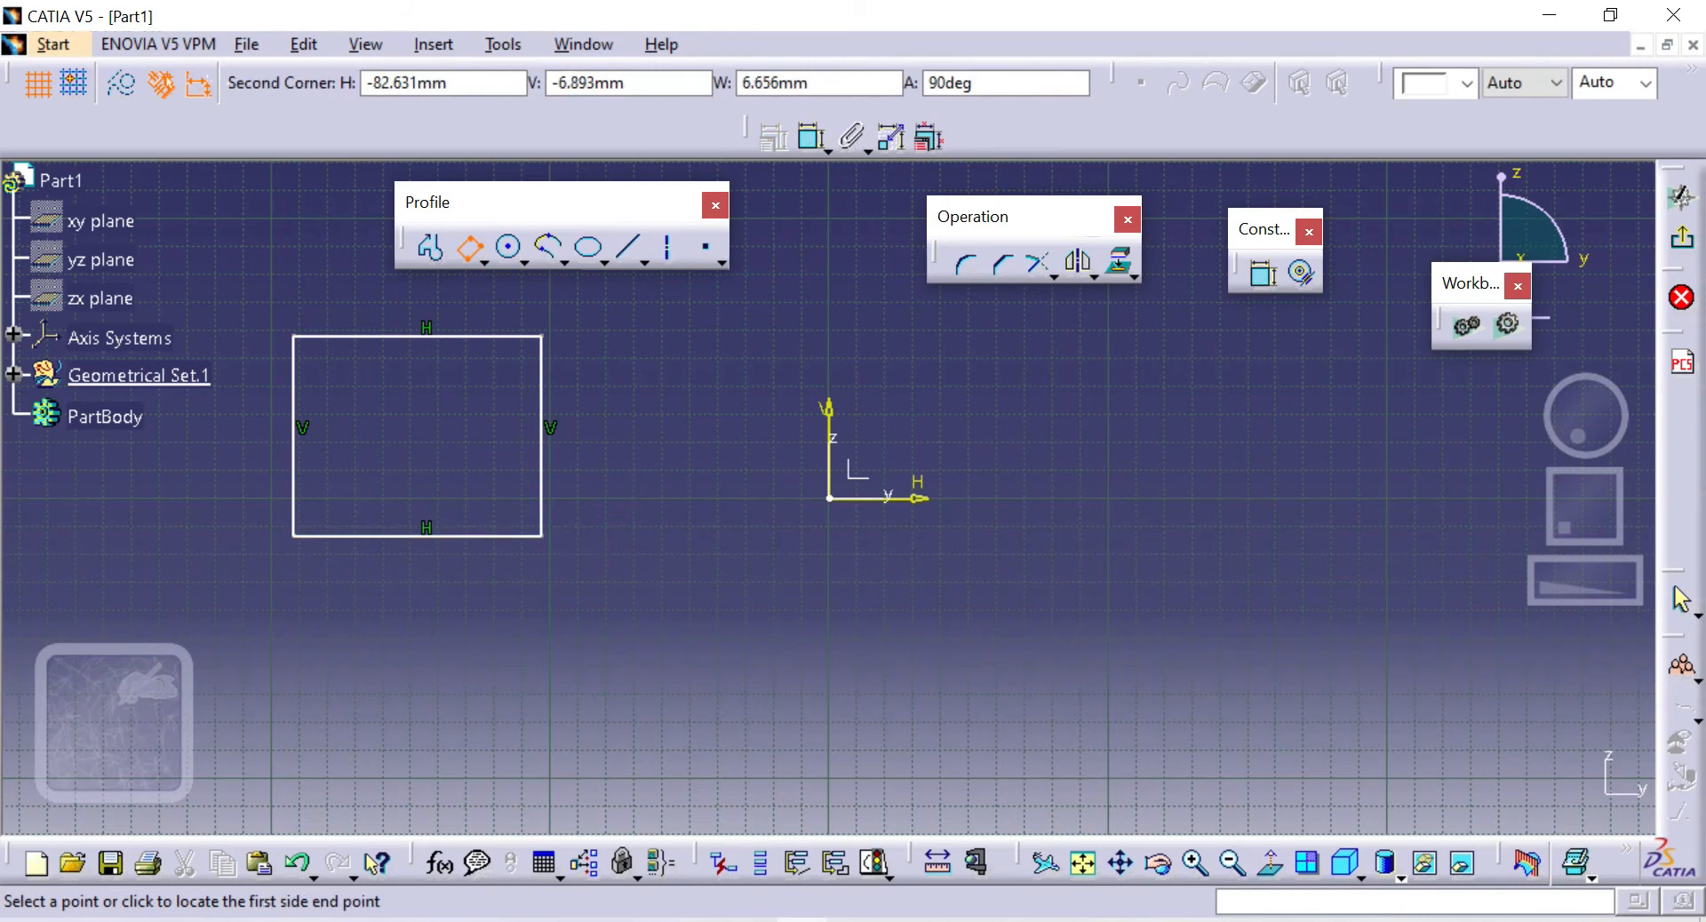
{"action": "left_click", "coordinate": [743, 333]}
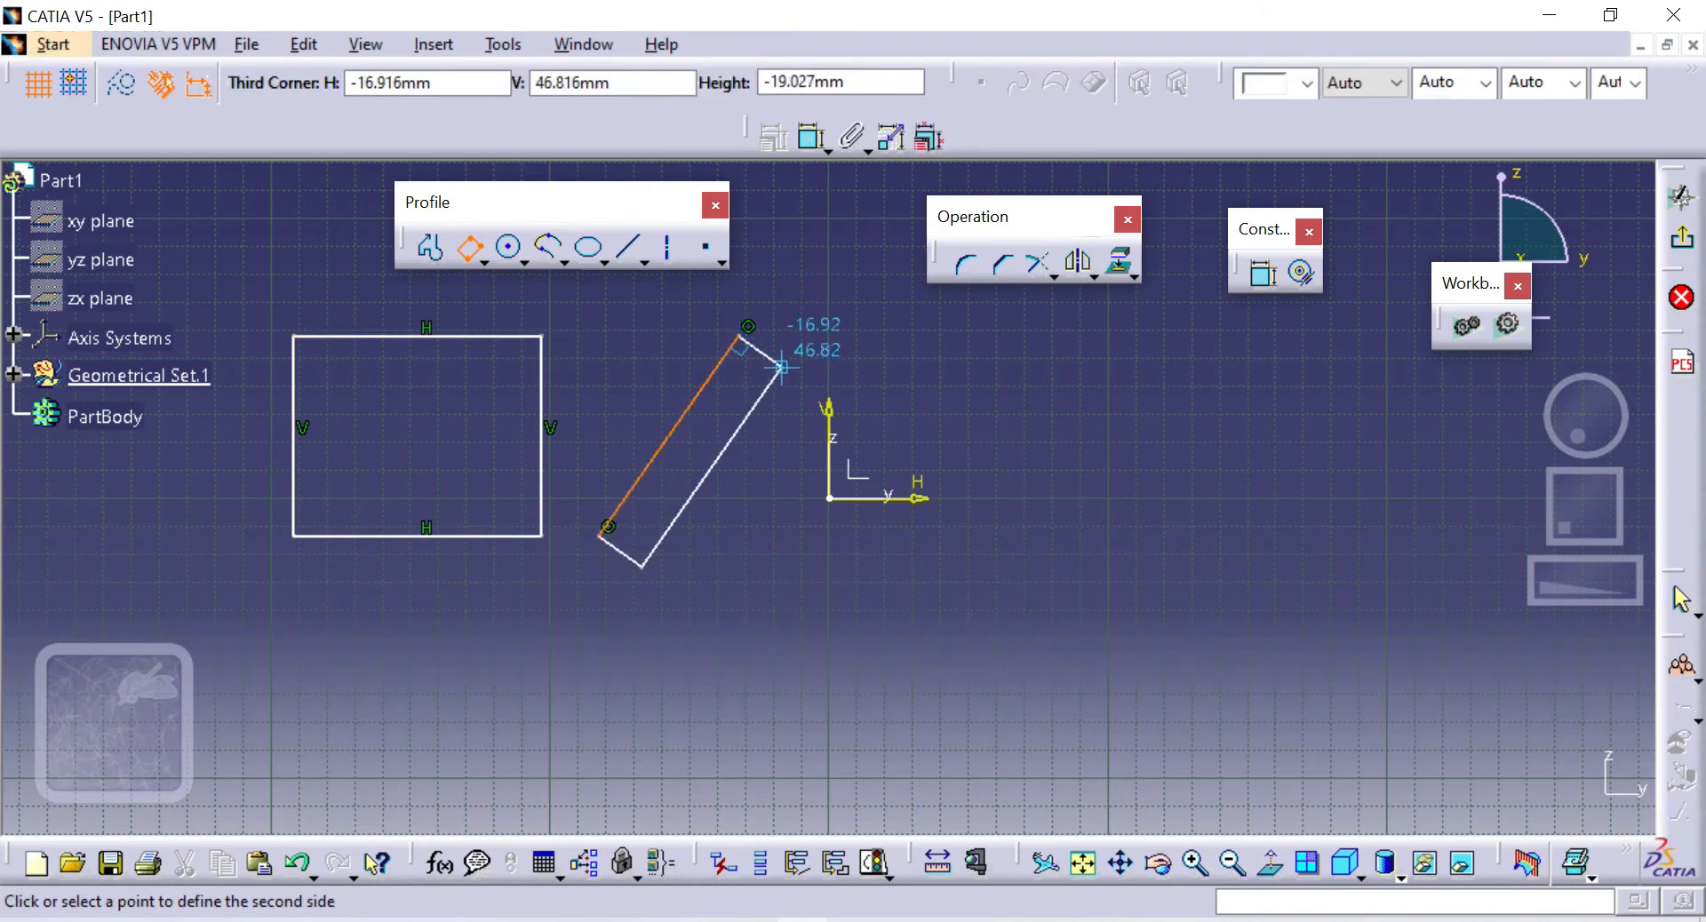
{"action": "left_click", "coordinate": [904, 454]}
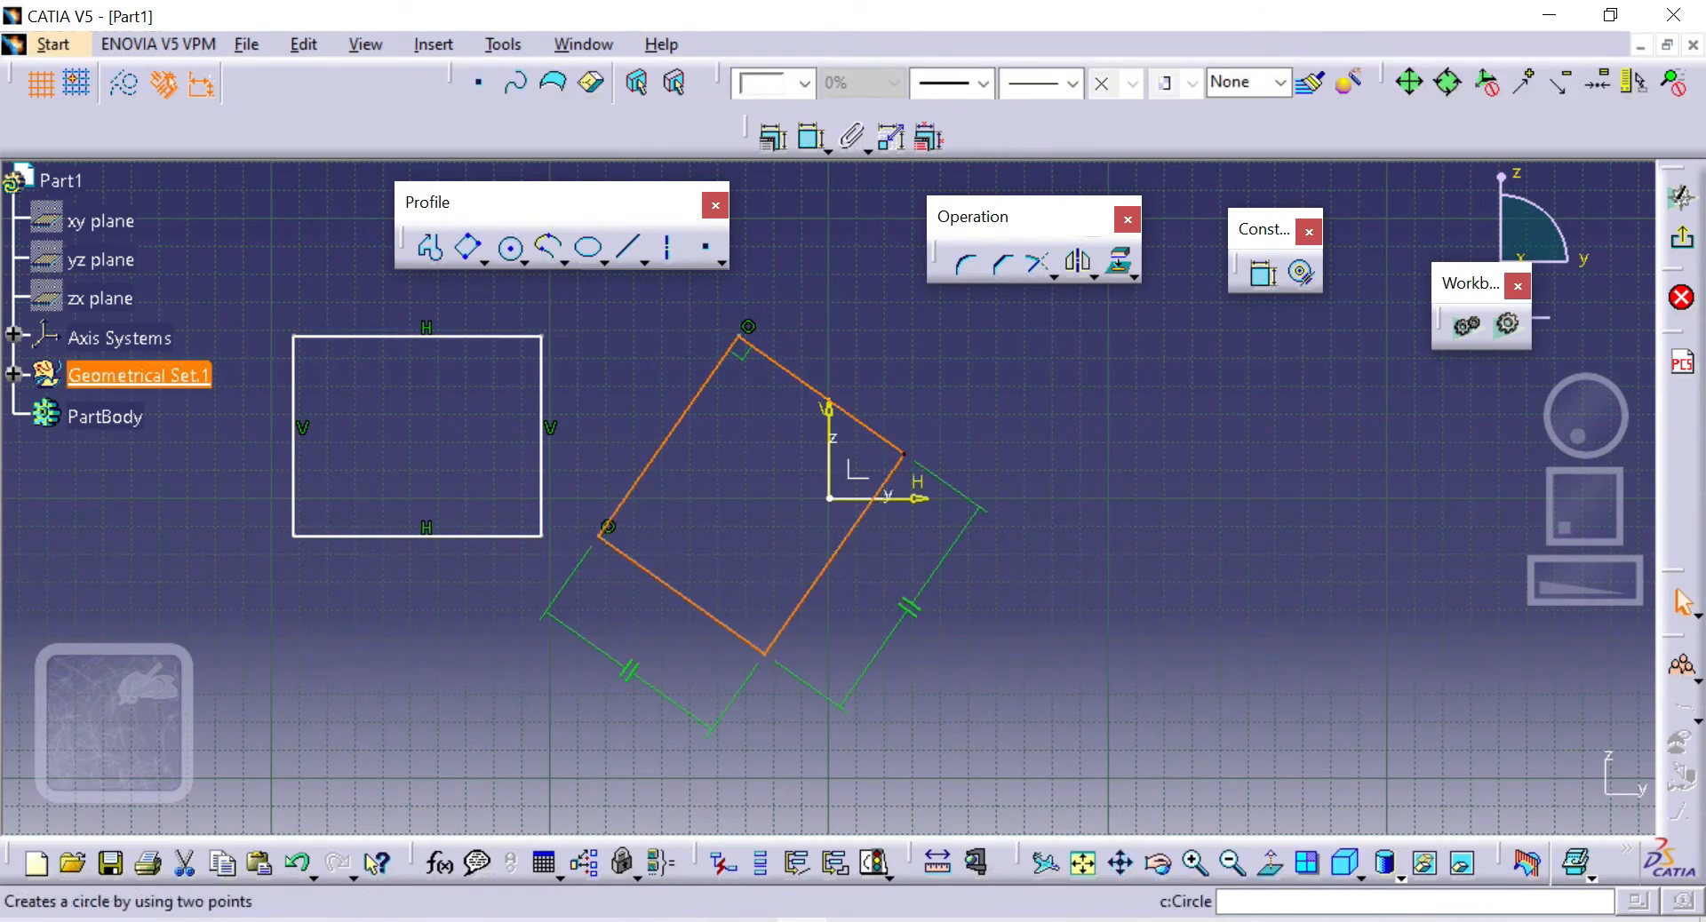
Draw a parallelogram on the positive H side of the tilted rectangle, with a first side about 84 mm long at about 58 degrees
{"action": "left_click", "coordinate": [484, 263]}
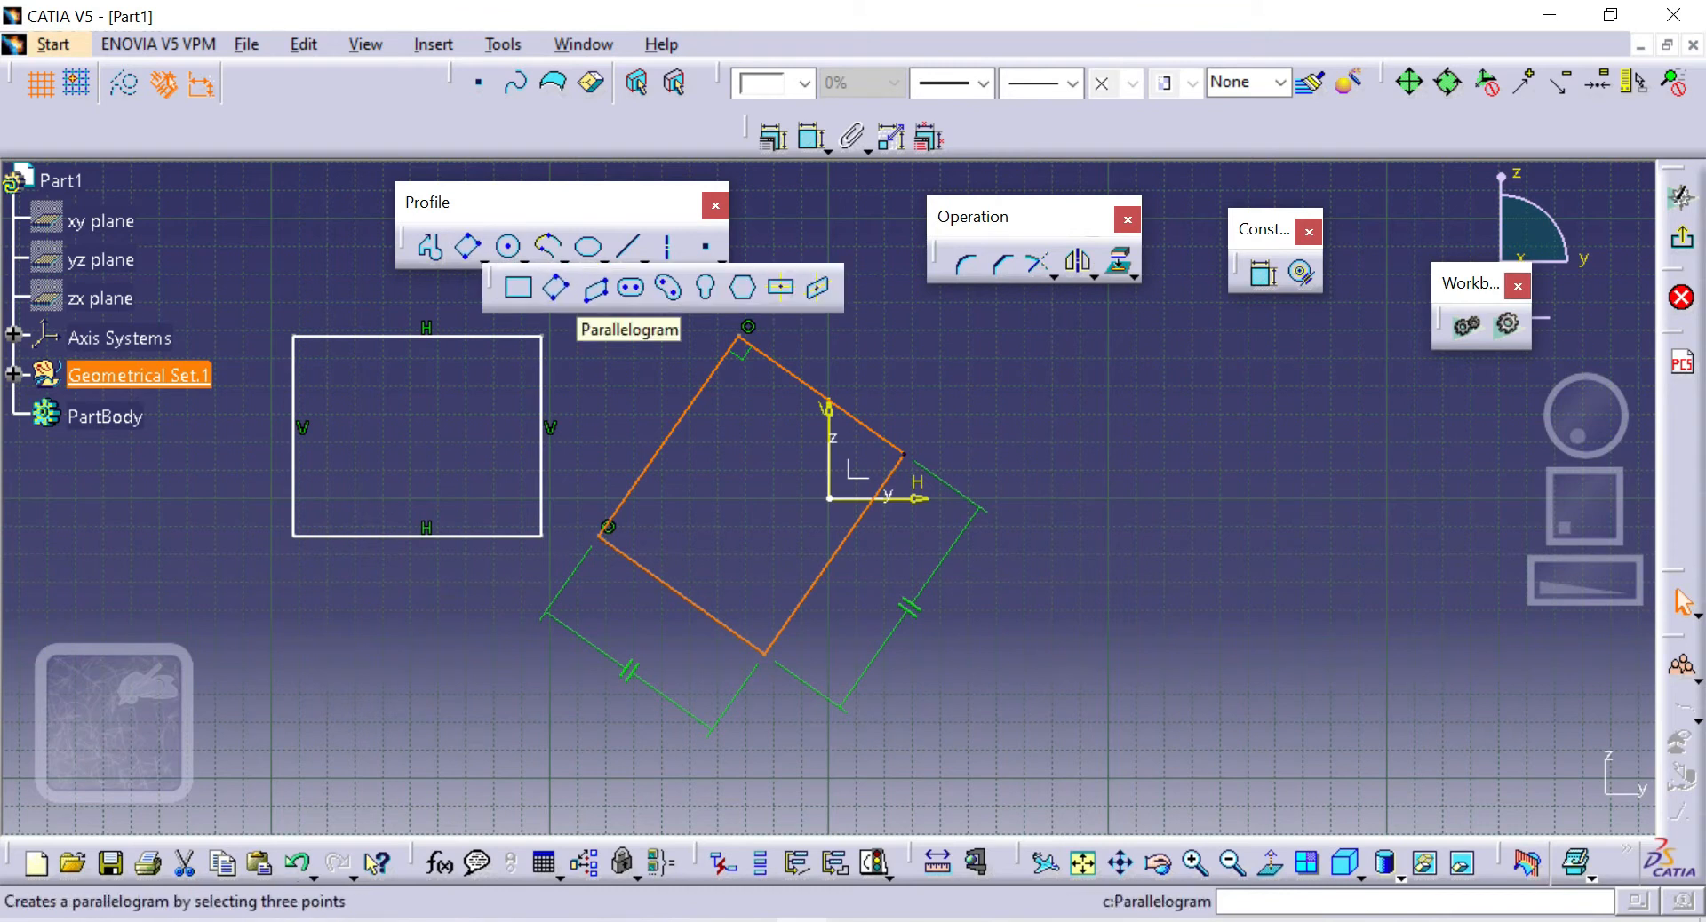
{"action": "left_click", "coordinate": [596, 287]}
{"action": "left_click", "coordinate": [1053, 534]}
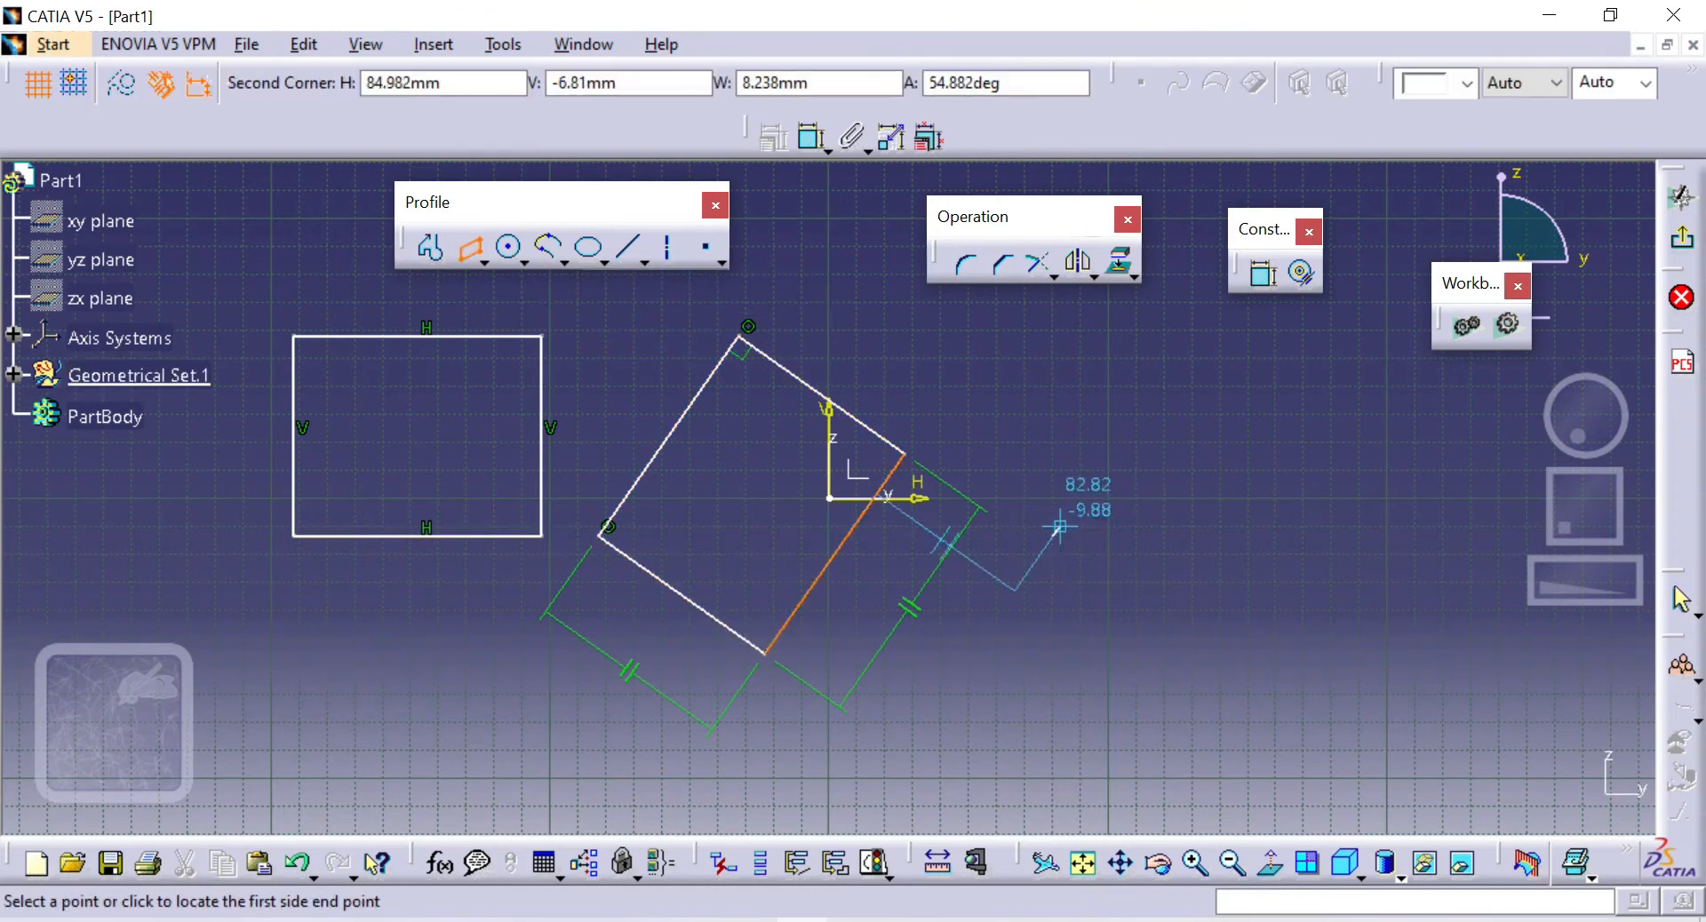
{"action": "left_click", "coordinate": [1177, 336]}
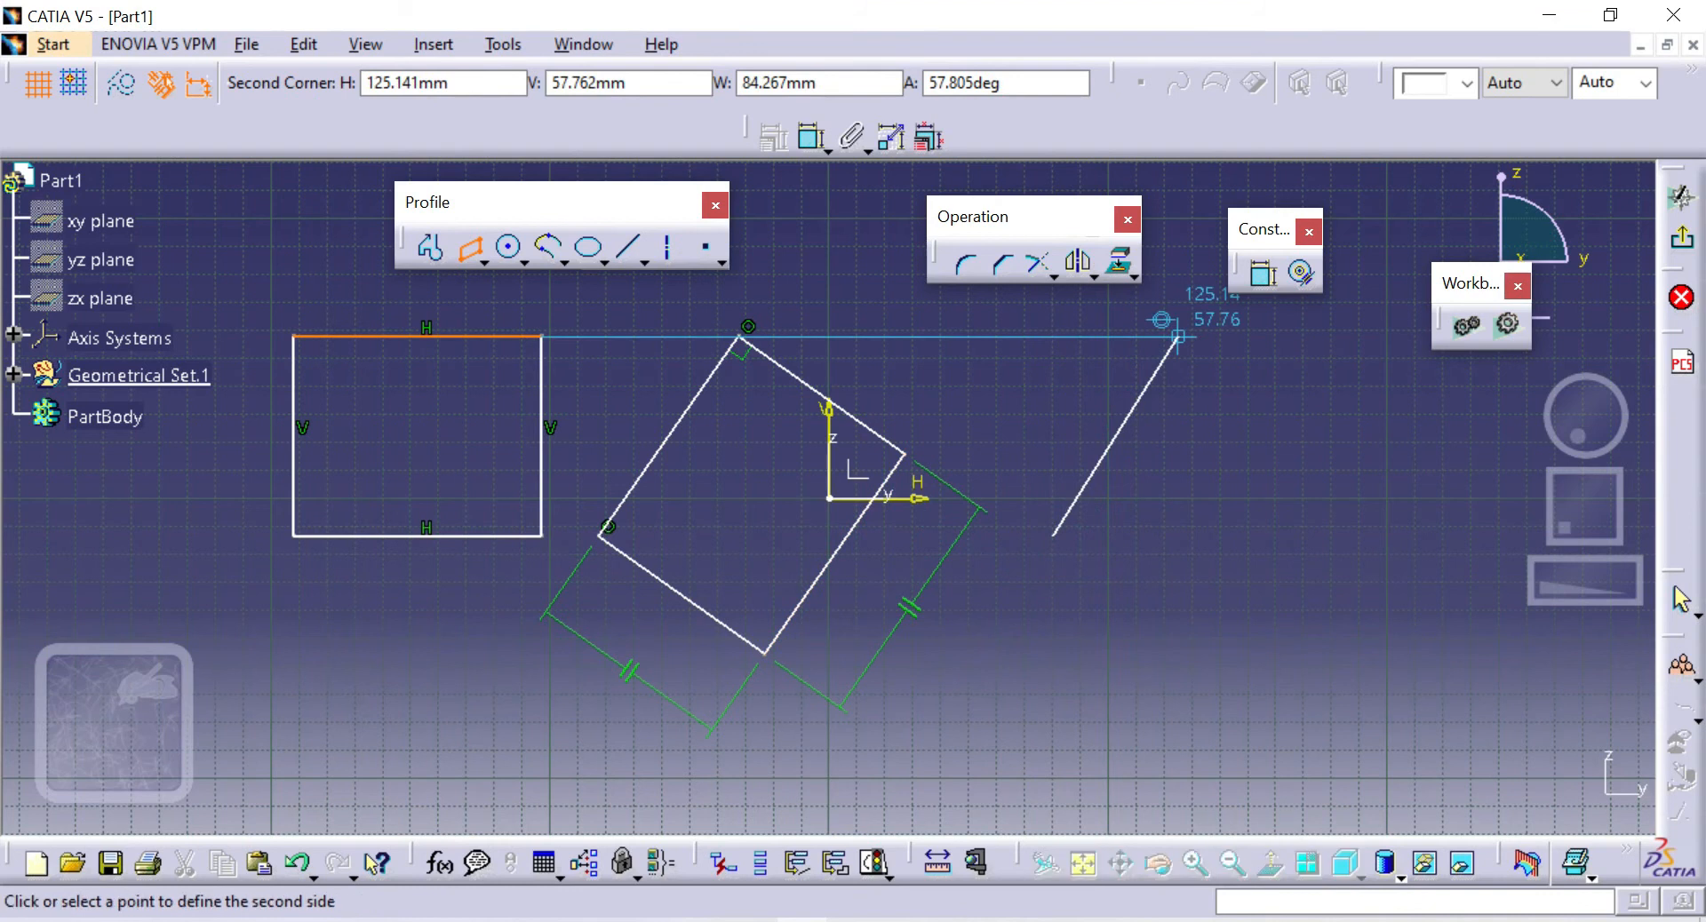
{"action": "left_click", "coordinate": [1343, 454]}
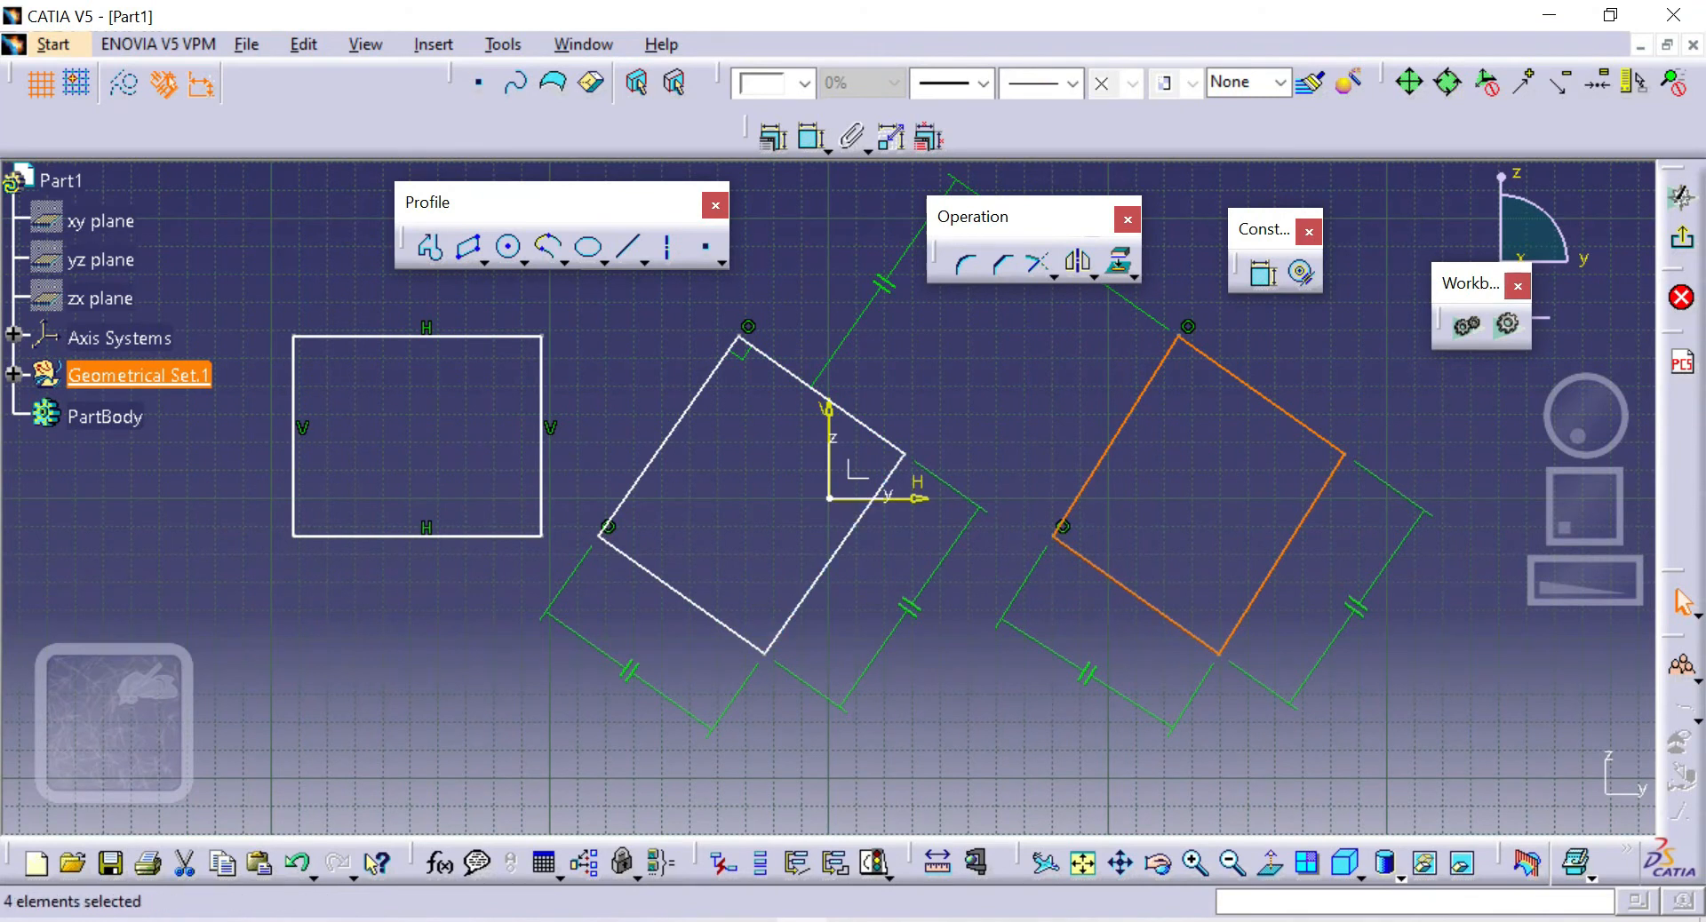
Draw a slanted elongated hole below the first rectangle, with its first centre at about (-192, -78) and a radius of about 20 mm
{"action": "left_click", "coordinate": [484, 262]}
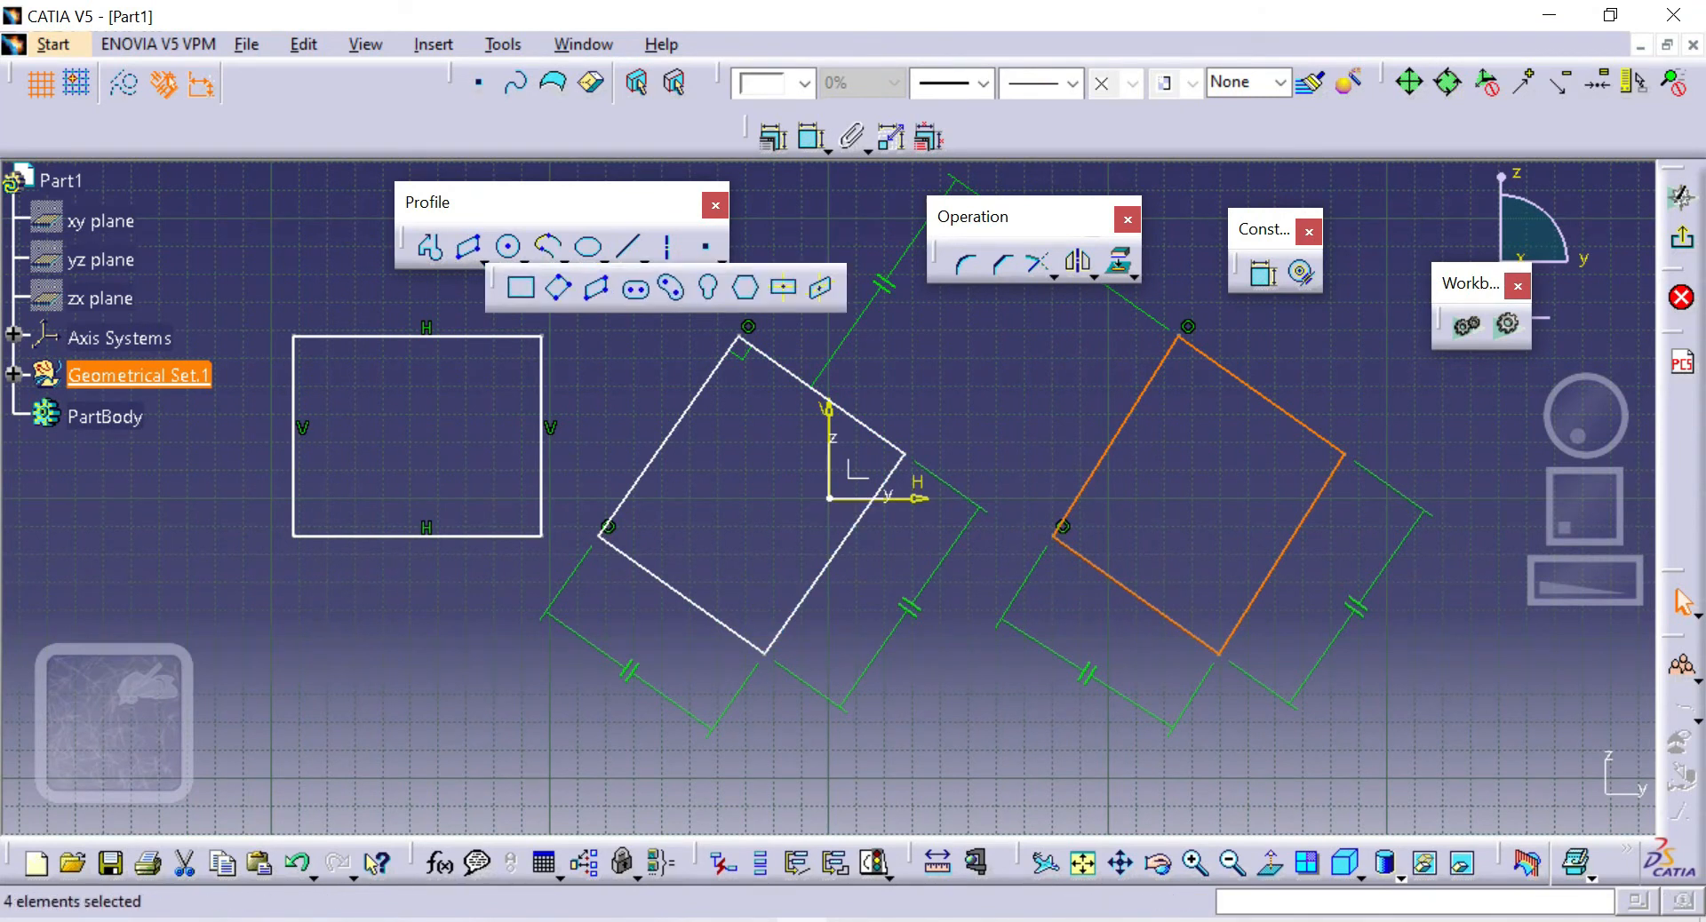
{"action": "left_click", "coordinate": [635, 287]}
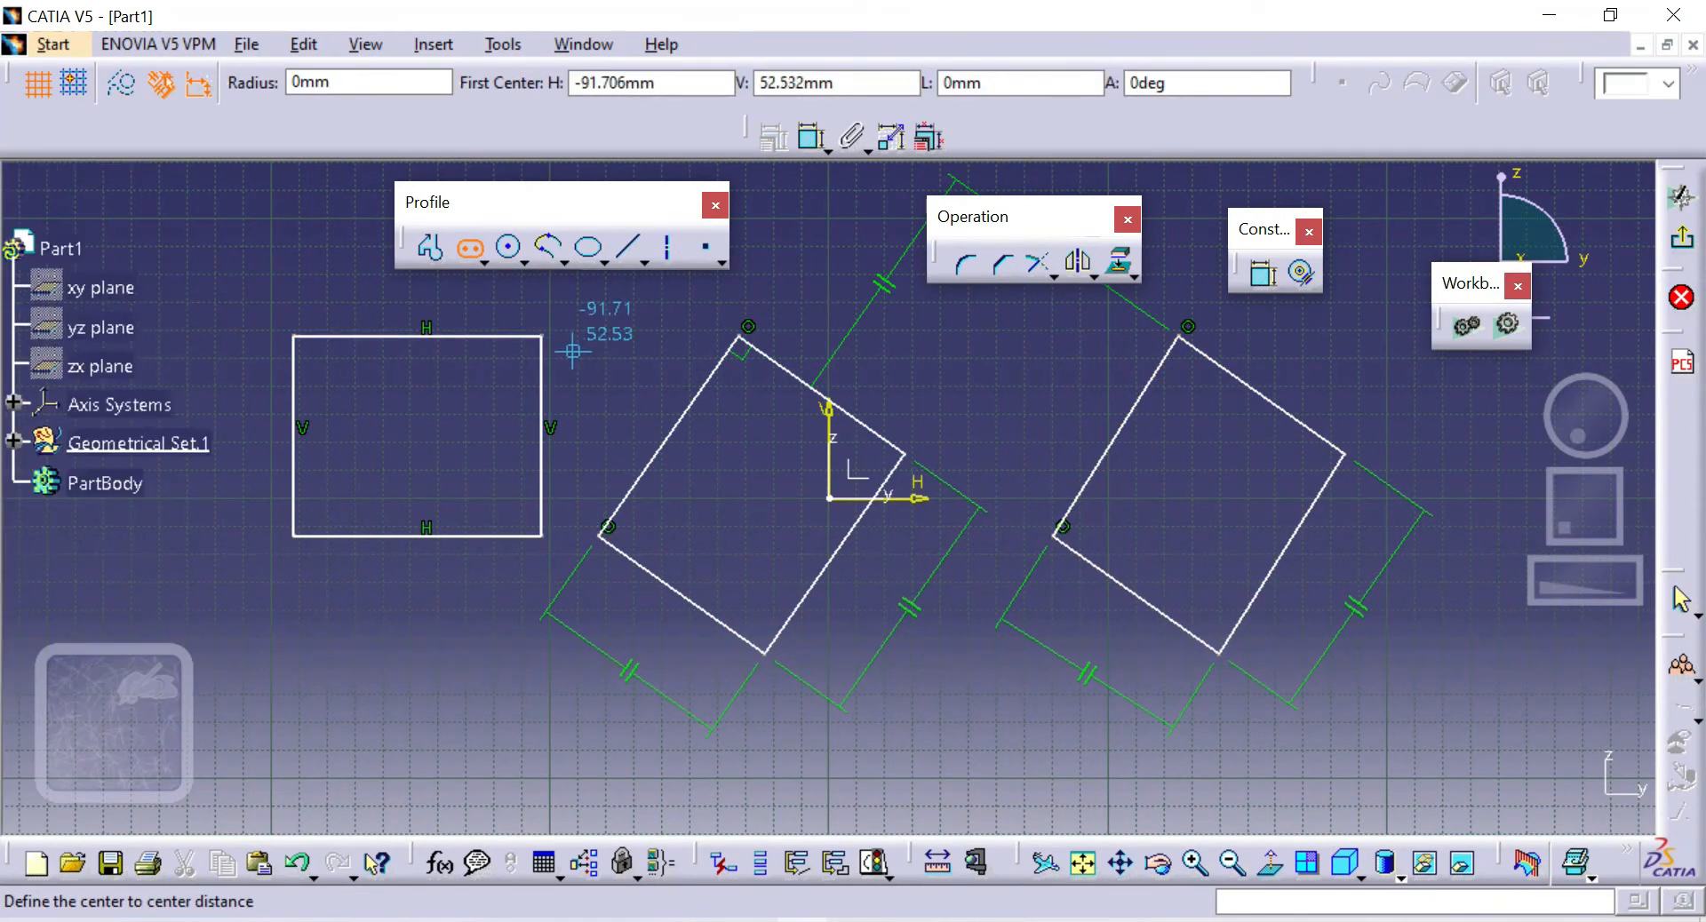
{"action": "left_click", "coordinate": [293, 716]}
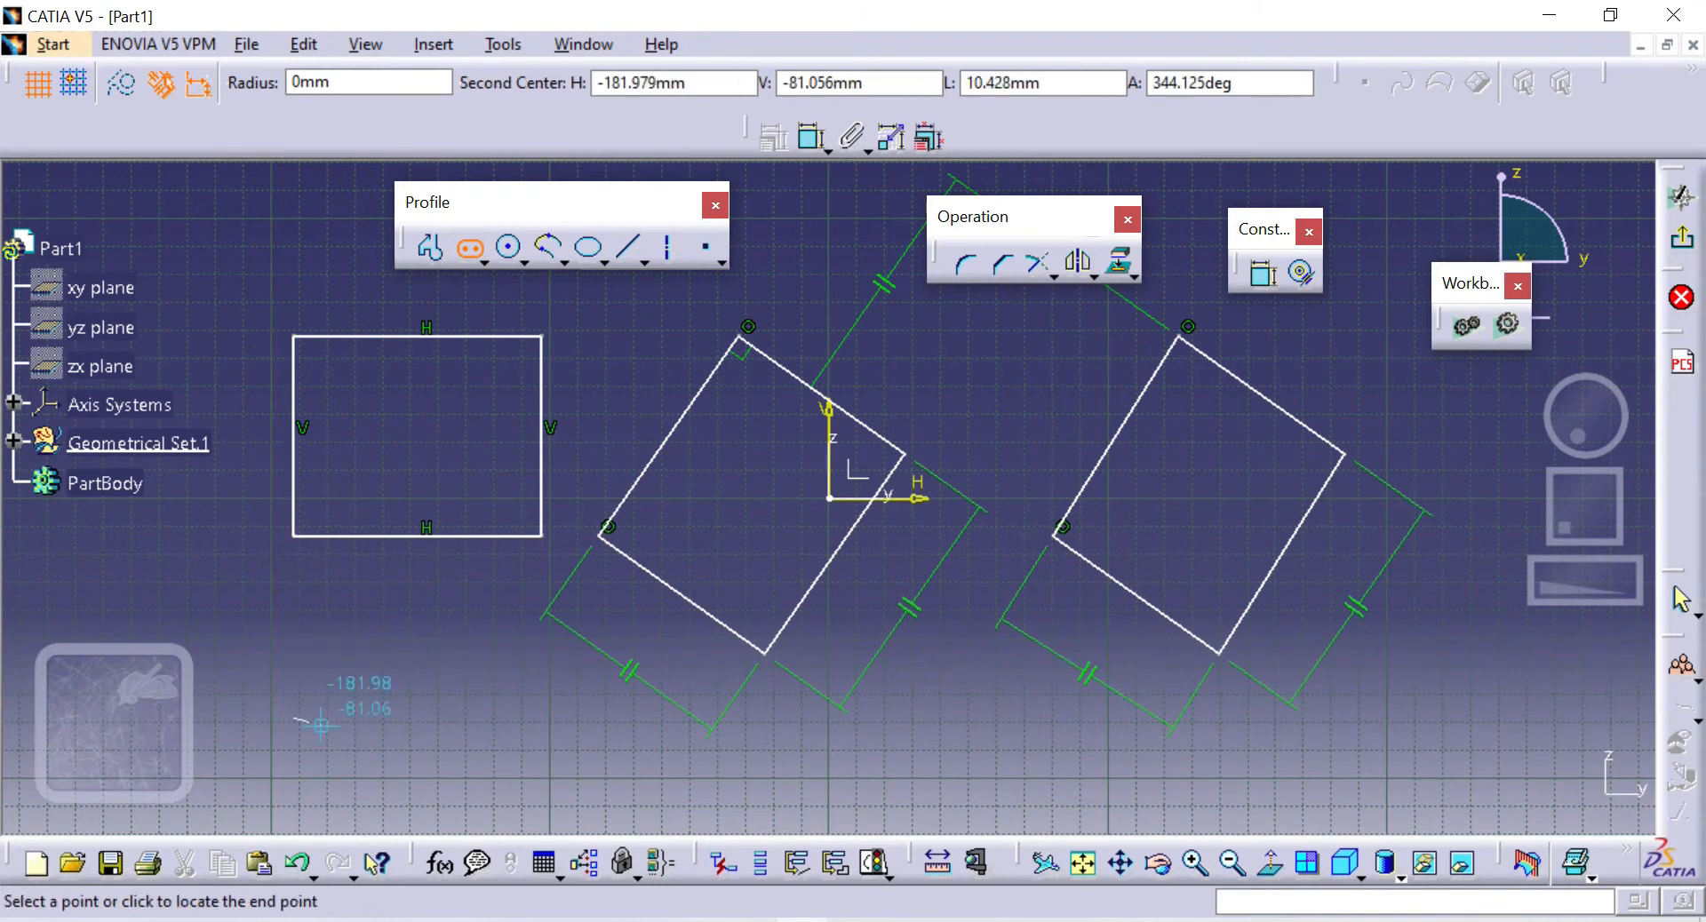
{"action": "left_click", "coordinate": [436, 766]}
{"action": "left_click", "coordinate": [302, 653]}
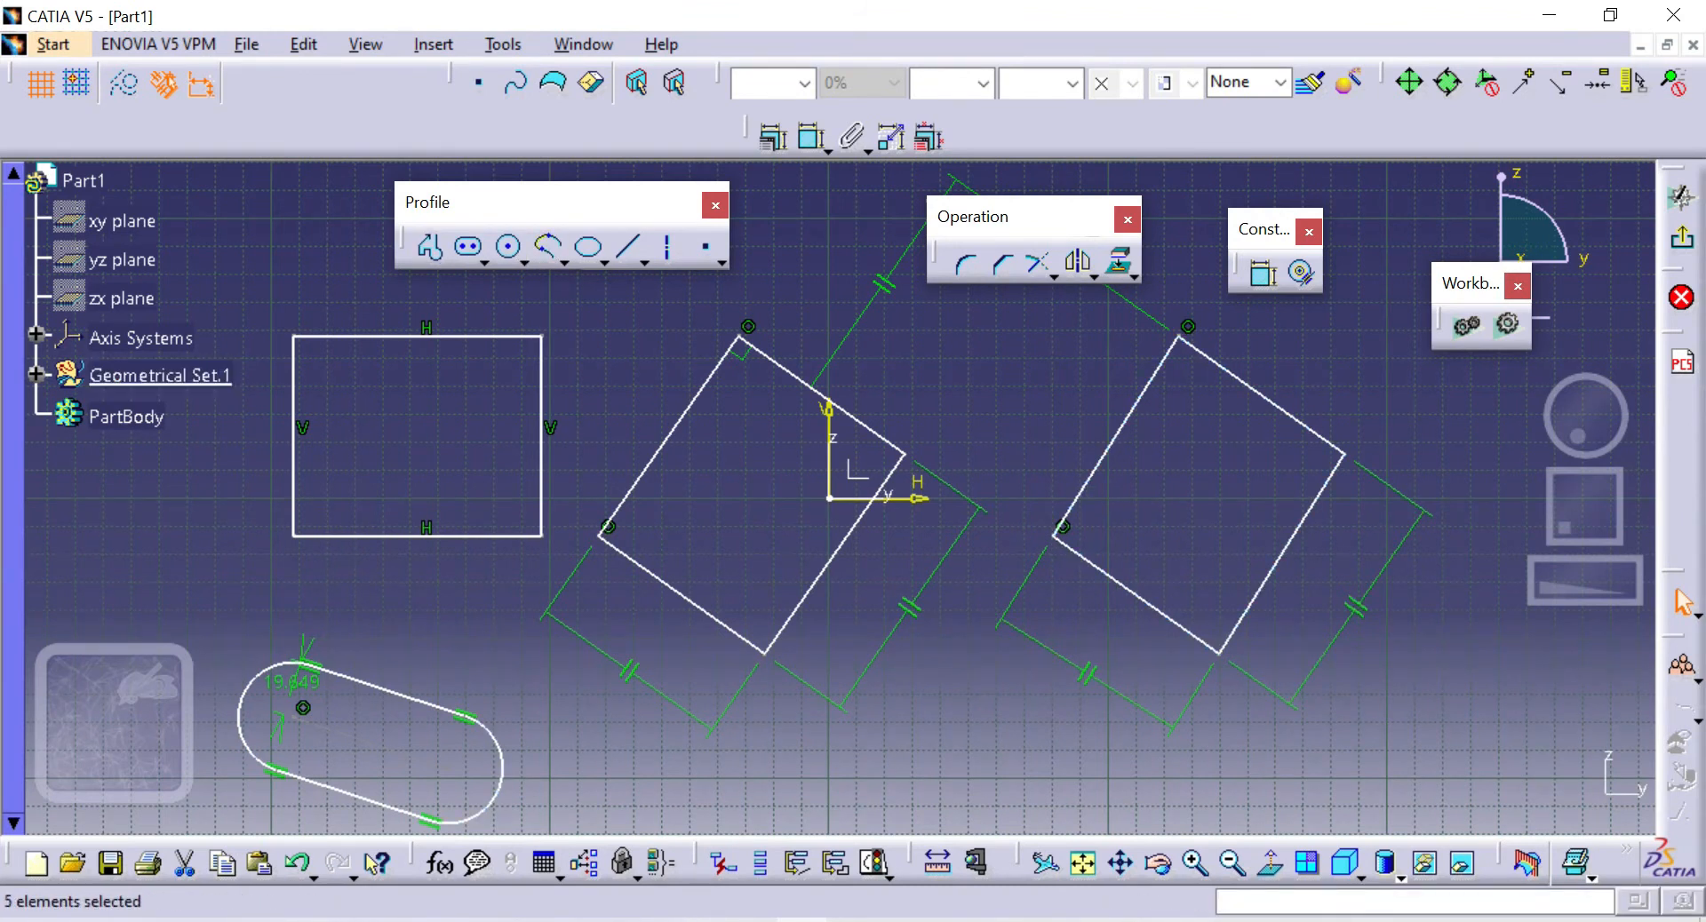
Delete all the shapes in the sketch, trying undo and redo on the deletion
{"action": "mouse_move", "coordinate": [1466, 819]}
{"action": "left_mouse_down"}
{"action": "mouse_move", "coordinate": [937, 632]}
{"action": "mouse_move", "coordinate": [221, 298]}
{"action": "left_mouse_up"}
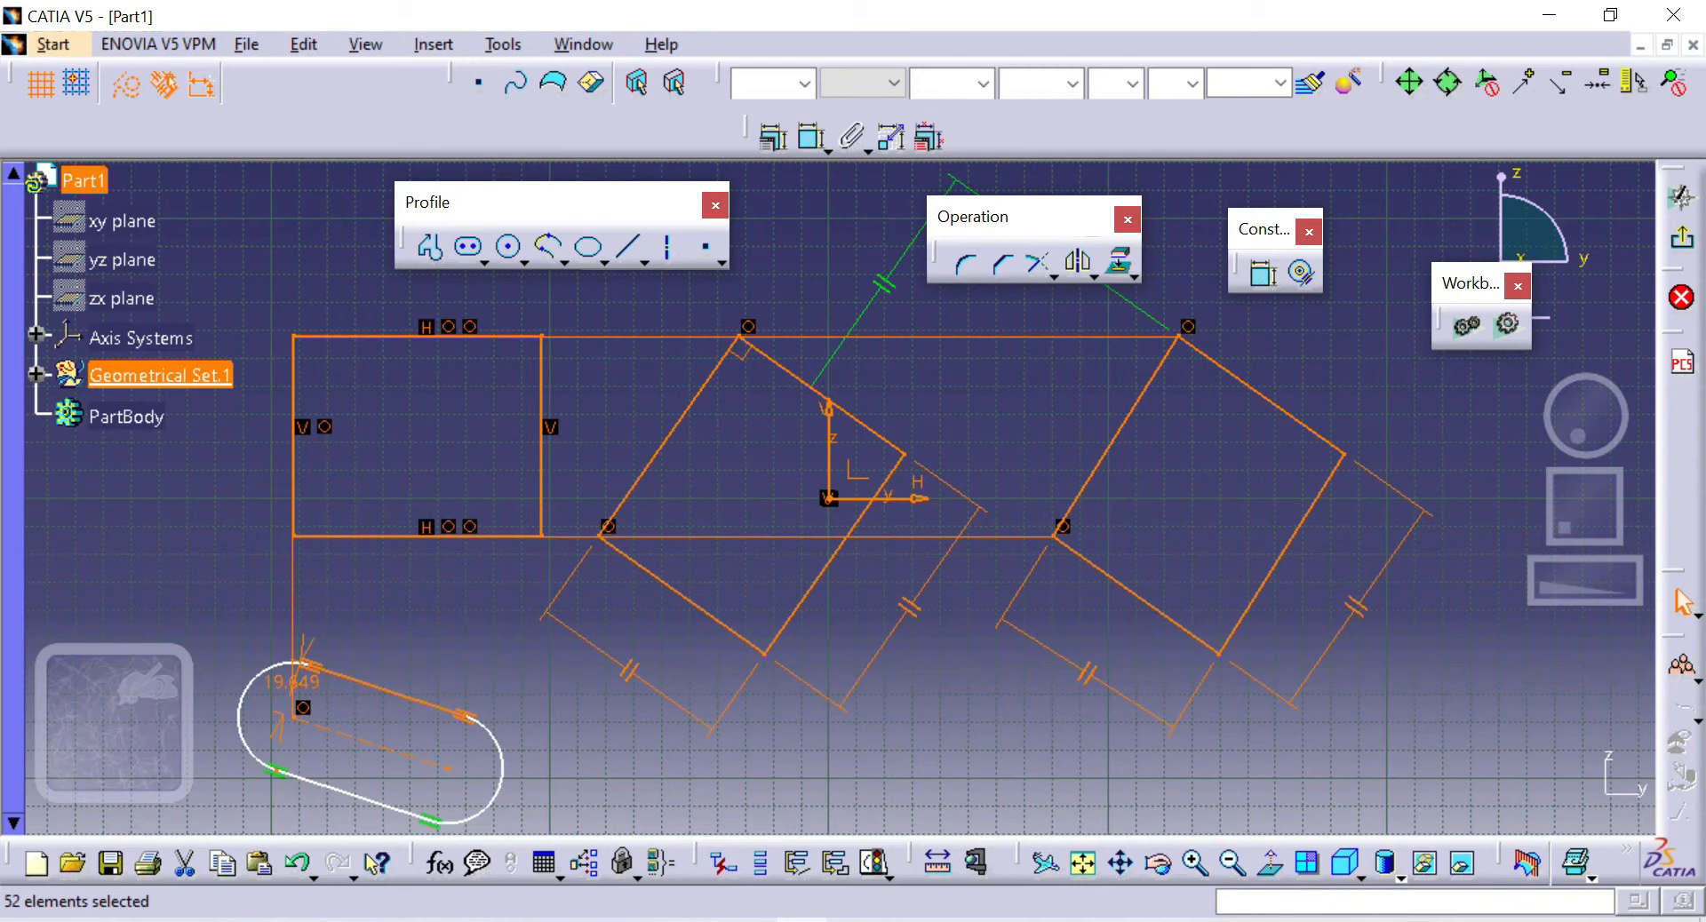
{"action": "key", "text": "Delete"}
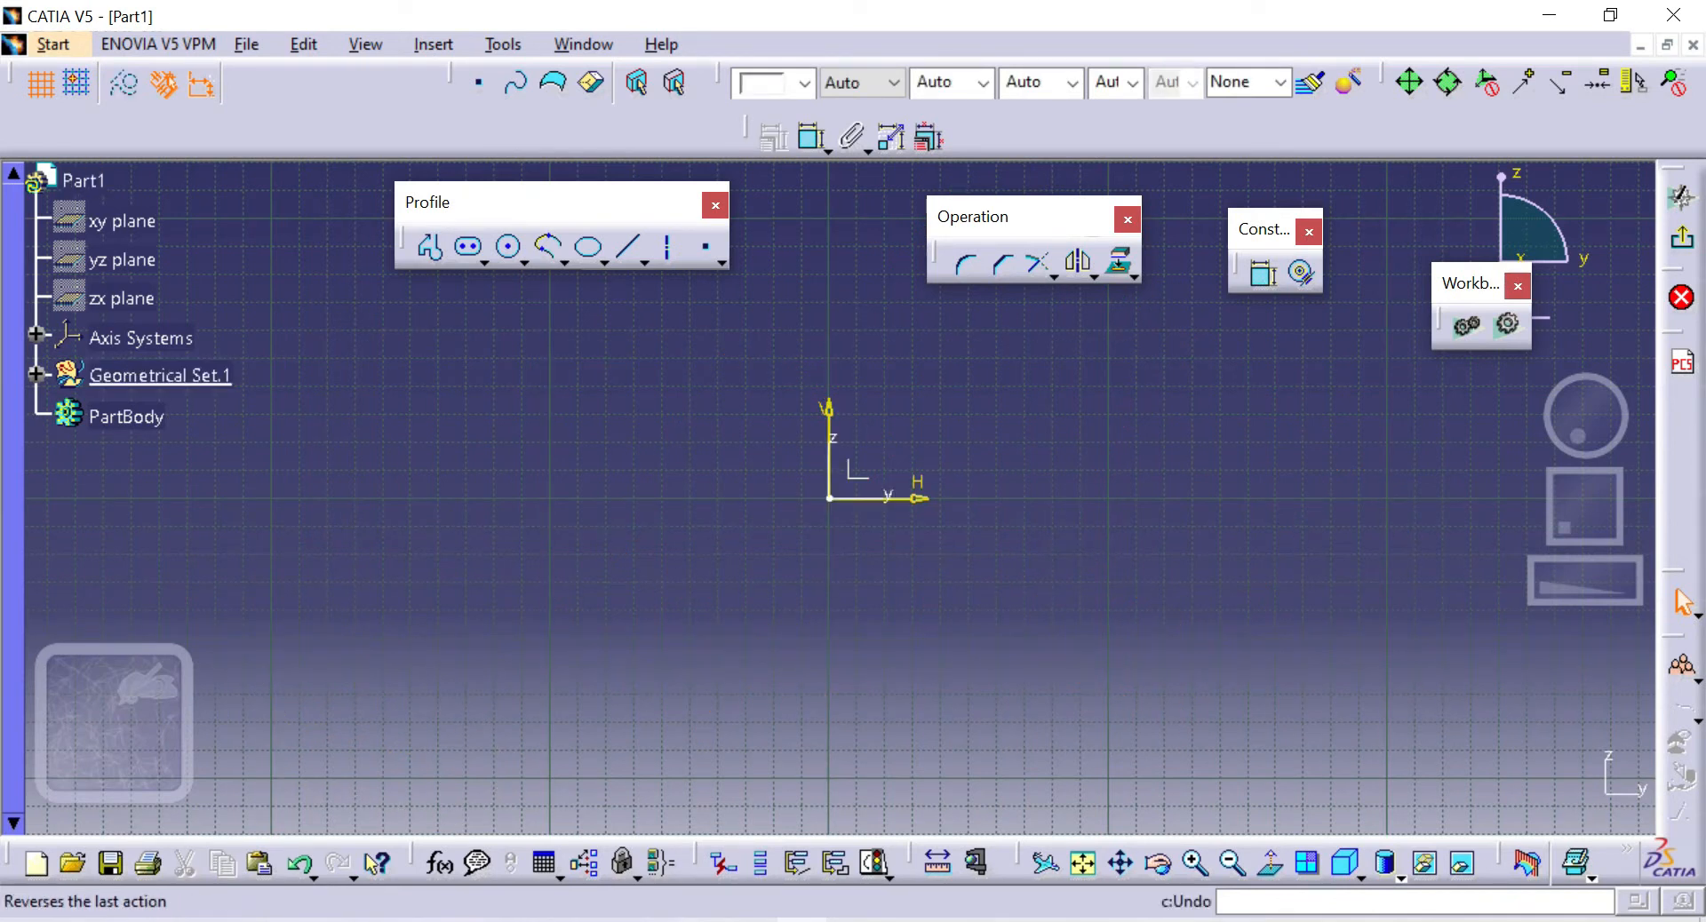
{"action": "left_click", "coordinate": [300, 863]}
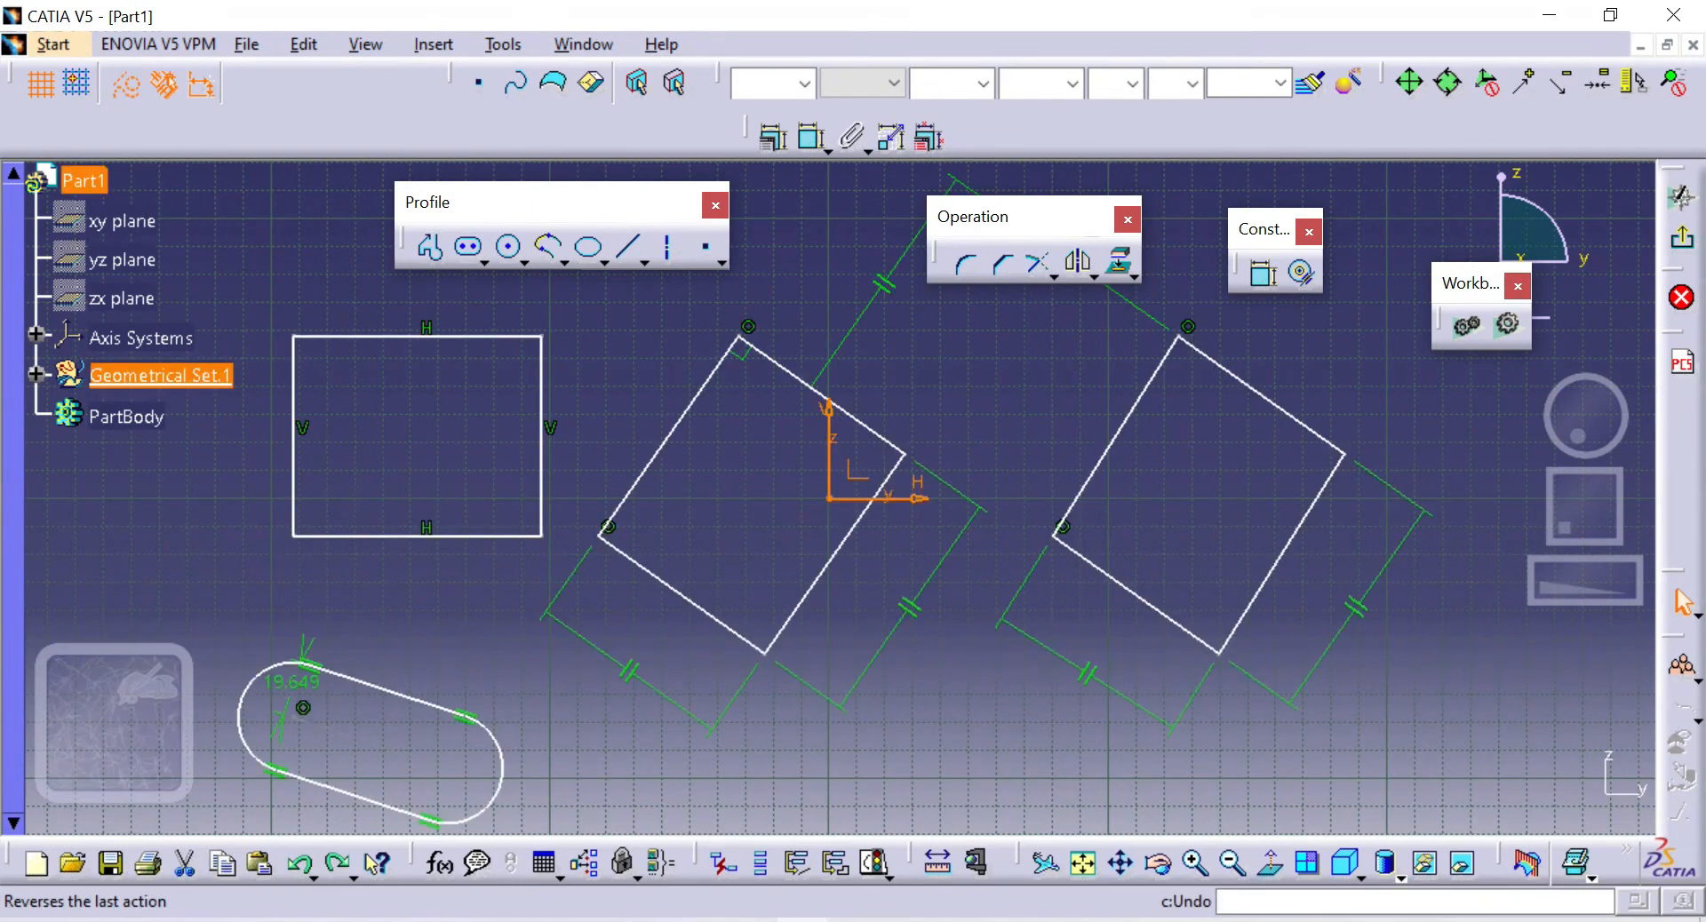
{"action": "left_click", "coordinate": [339, 864]}
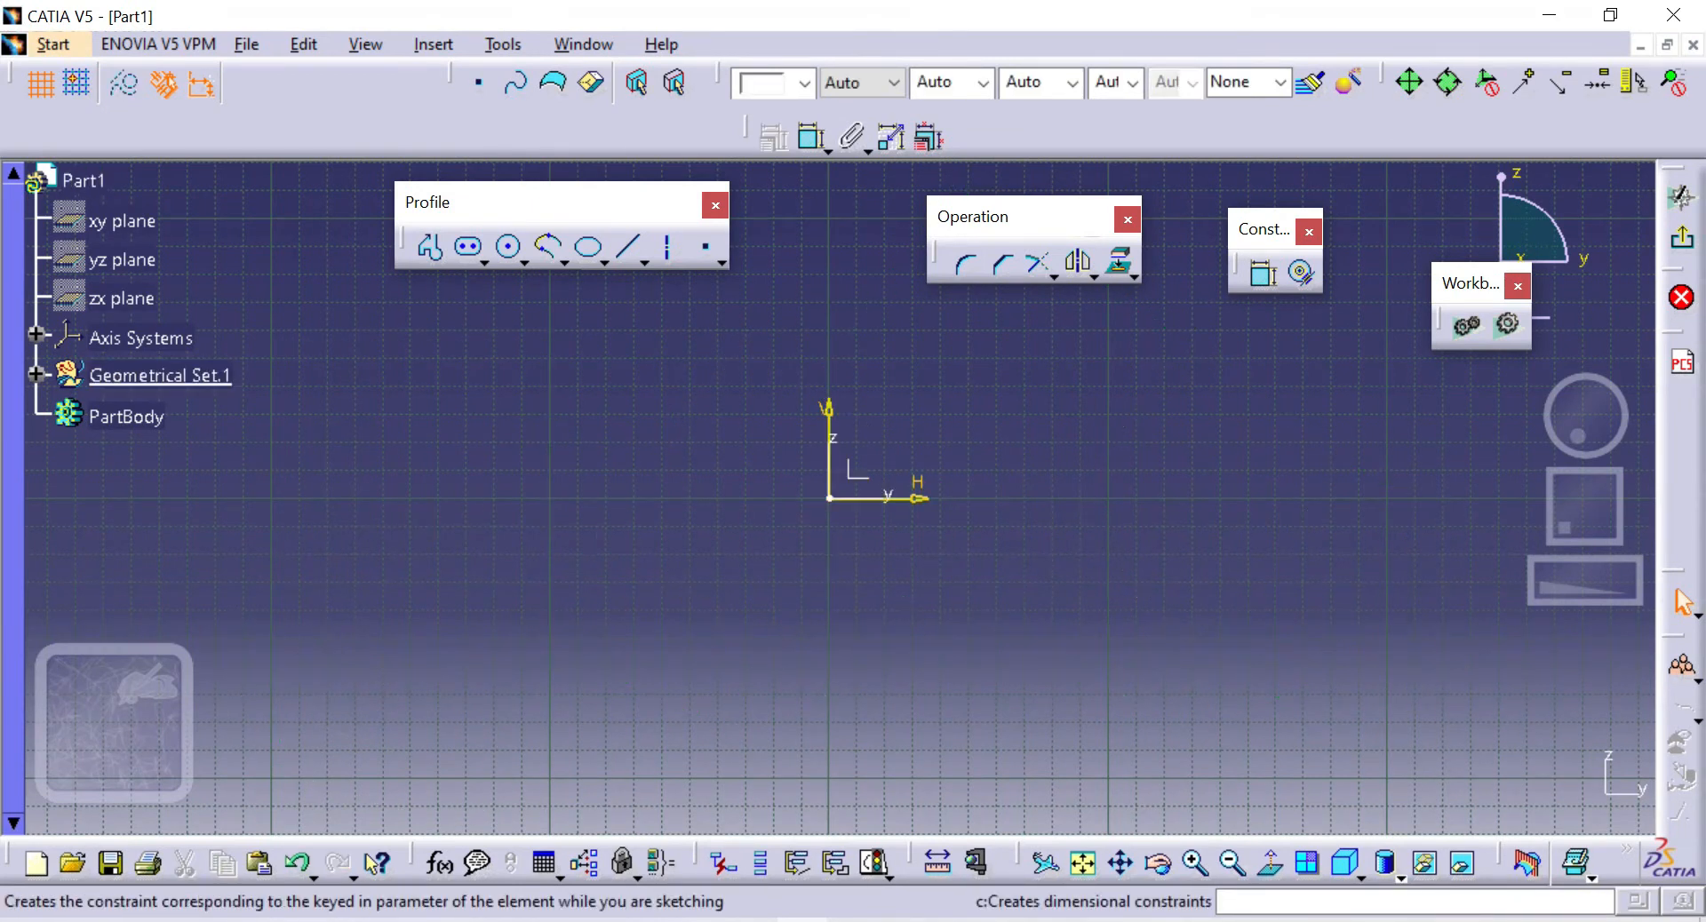
Draw a keyhole profile with its large arc of about 53 mm radius centred on the origin and its small end straight below
{"action": "left_click", "coordinate": [484, 263]}
{"action": "left_click", "coordinate": [711, 282]}
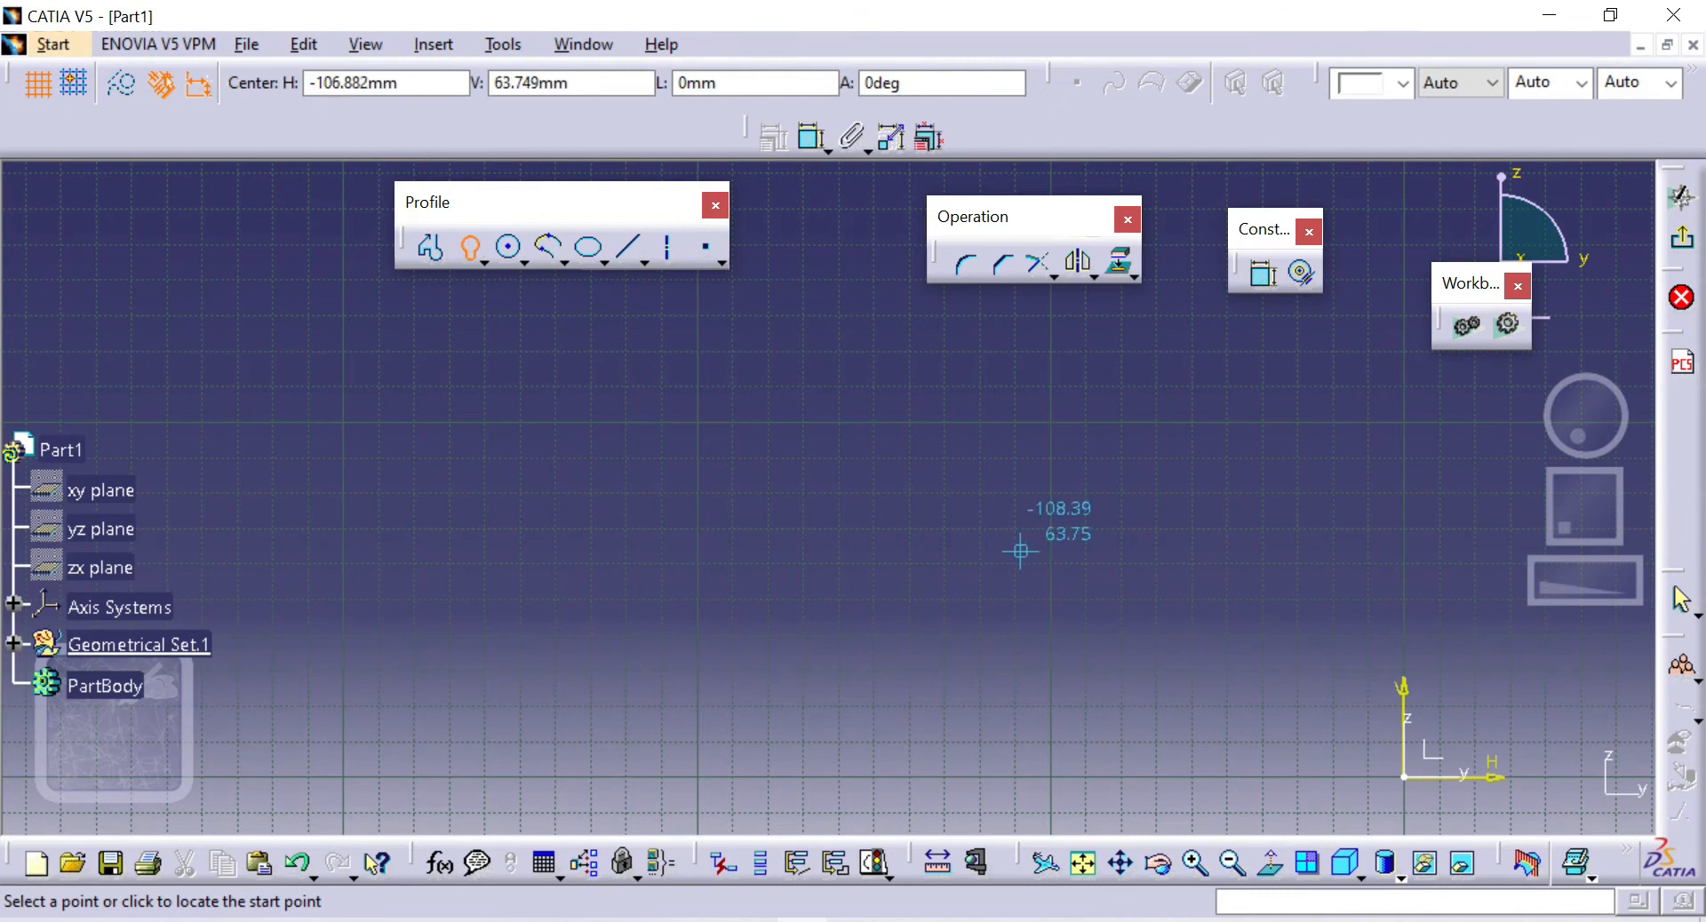
{"action": "middle_click", "coordinate": [1002, 533]}
{"action": "mouse_move", "coordinate": [1309, 727]}
{"action": "middle_mouse_down", "text": "ctrl"}
{"action": "mouse_move", "coordinate": [1306, 675]}
{"action": "mouse_move", "coordinate": [1279, 756]}
{"action": "mouse_move", "coordinate": [1272, 675]}
{"action": "middle_mouse_up", "text": "ctrl"}
{"action": "middle_click_drag", "start_coordinate": [1146, 622], "coordinate": [1195, 695], "text": "ctrl"}
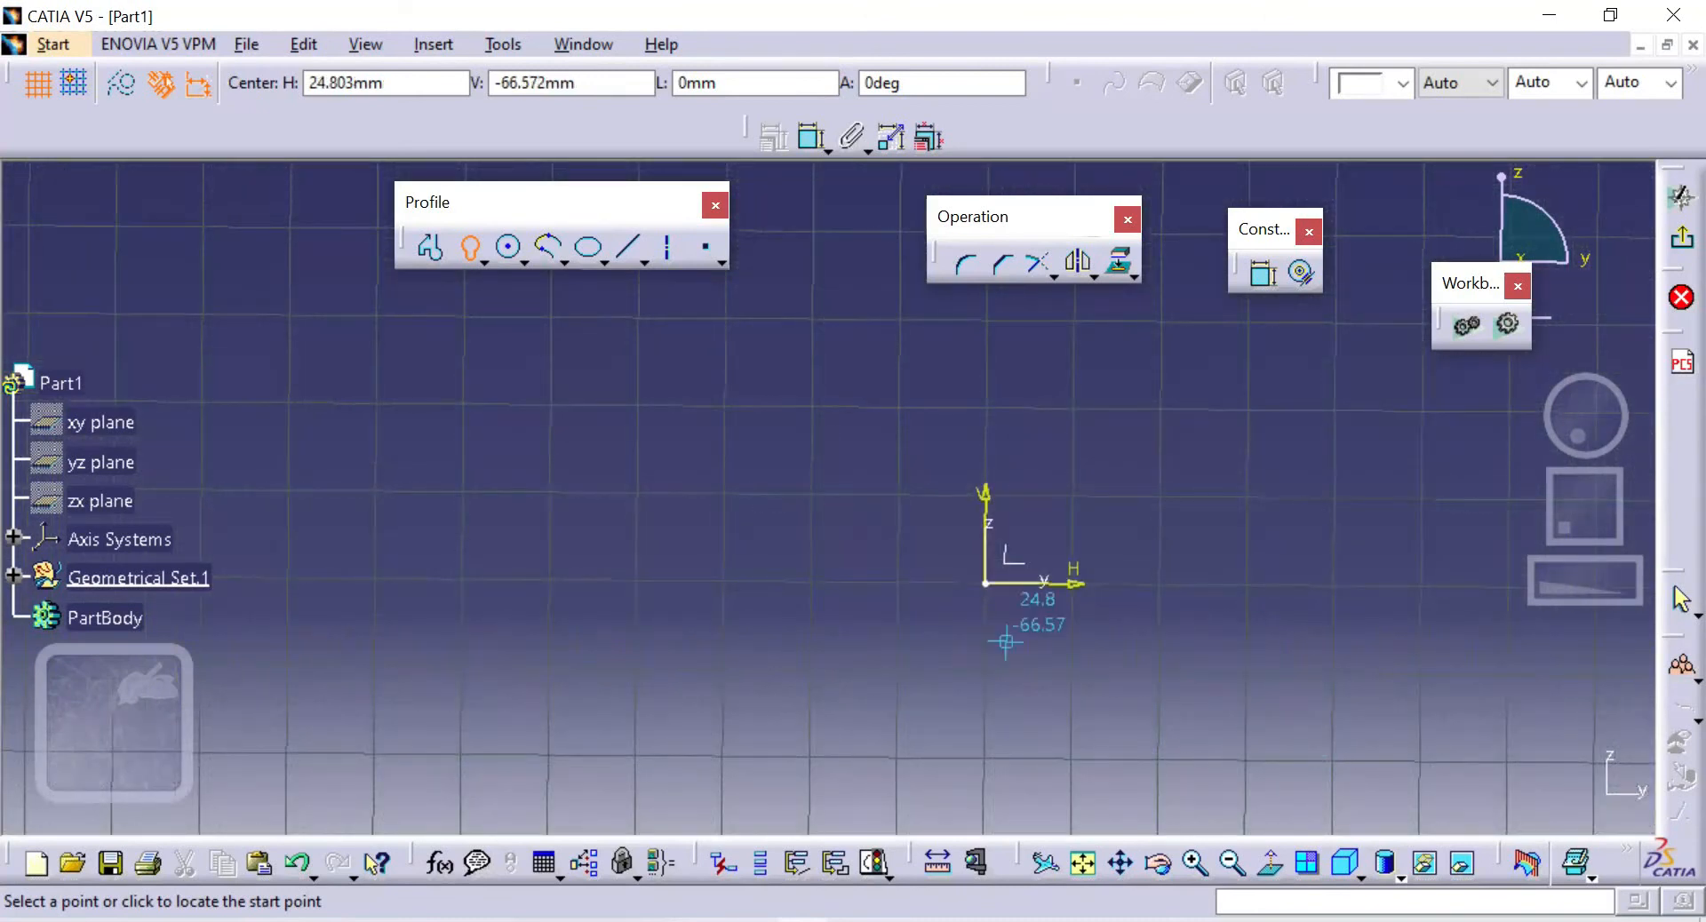
{"action": "left_click", "coordinate": [986, 583]}
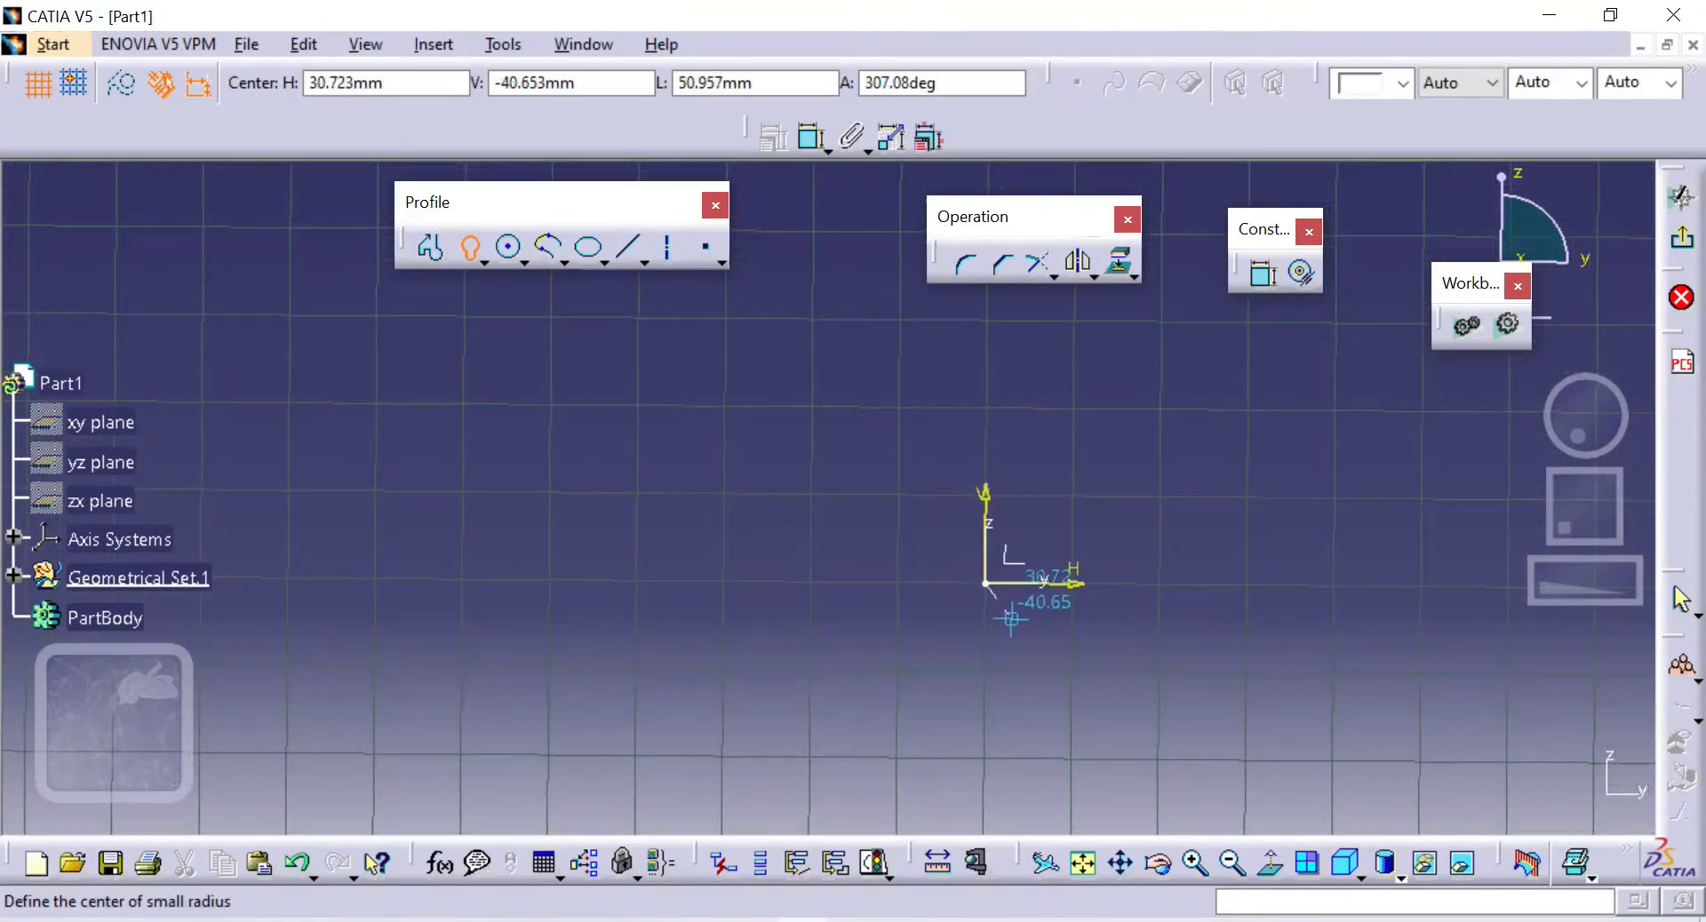
{"action": "left_click", "coordinate": [987, 668]}
{"action": "left_click", "coordinate": [1002, 682]}
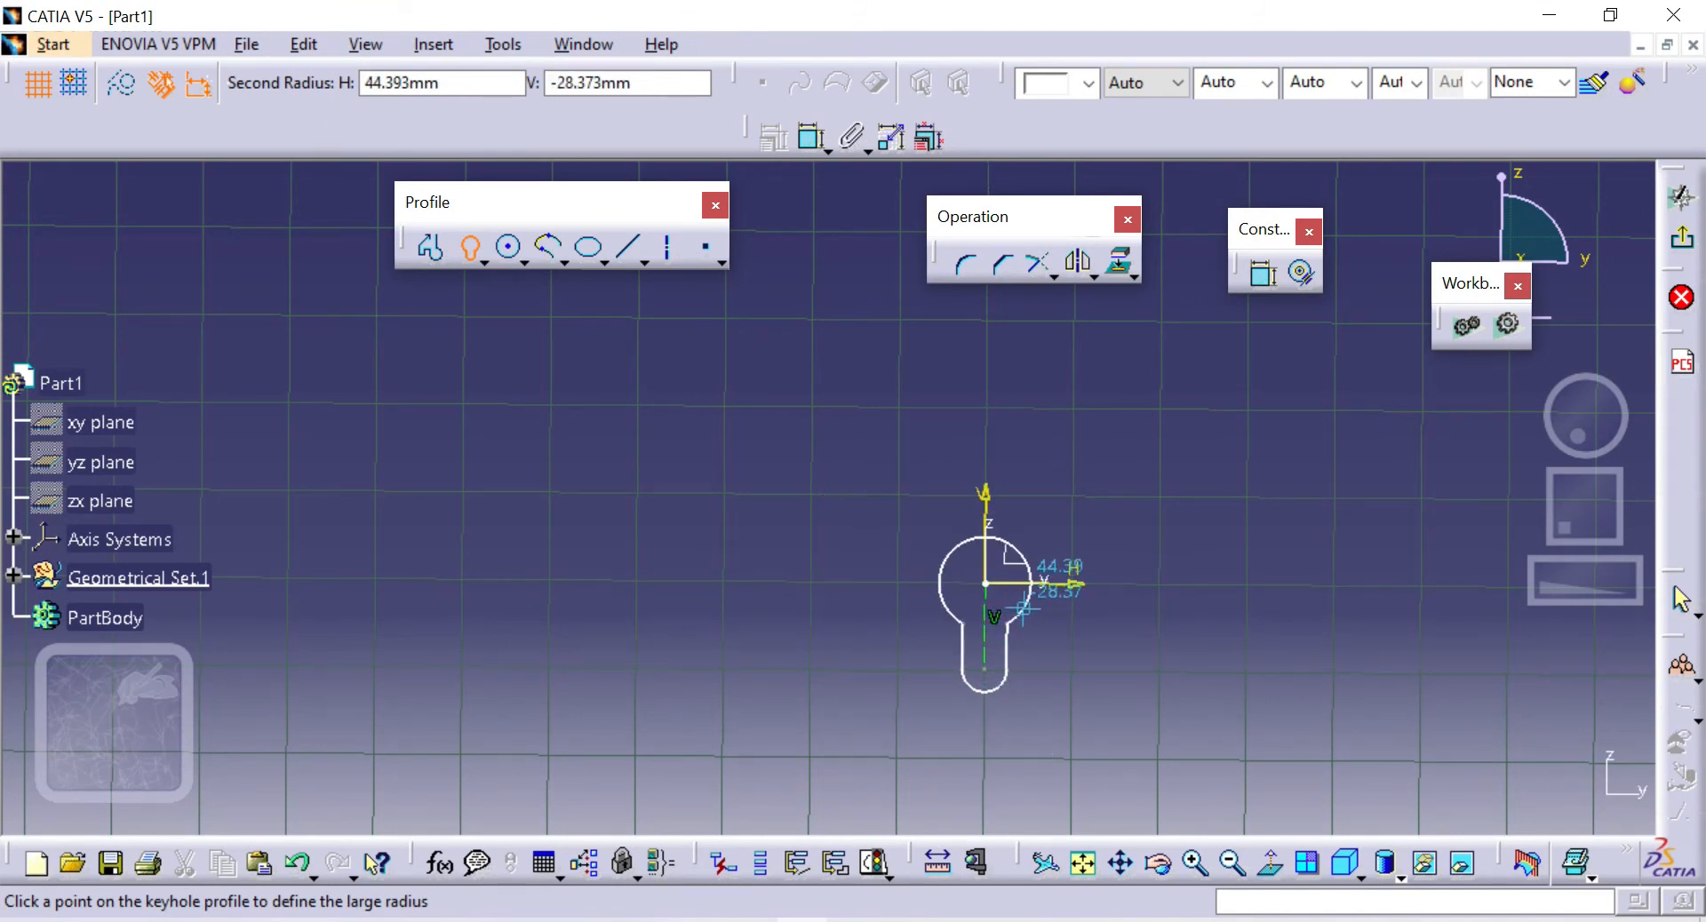
{"action": "left_click", "coordinate": [1024, 609]}
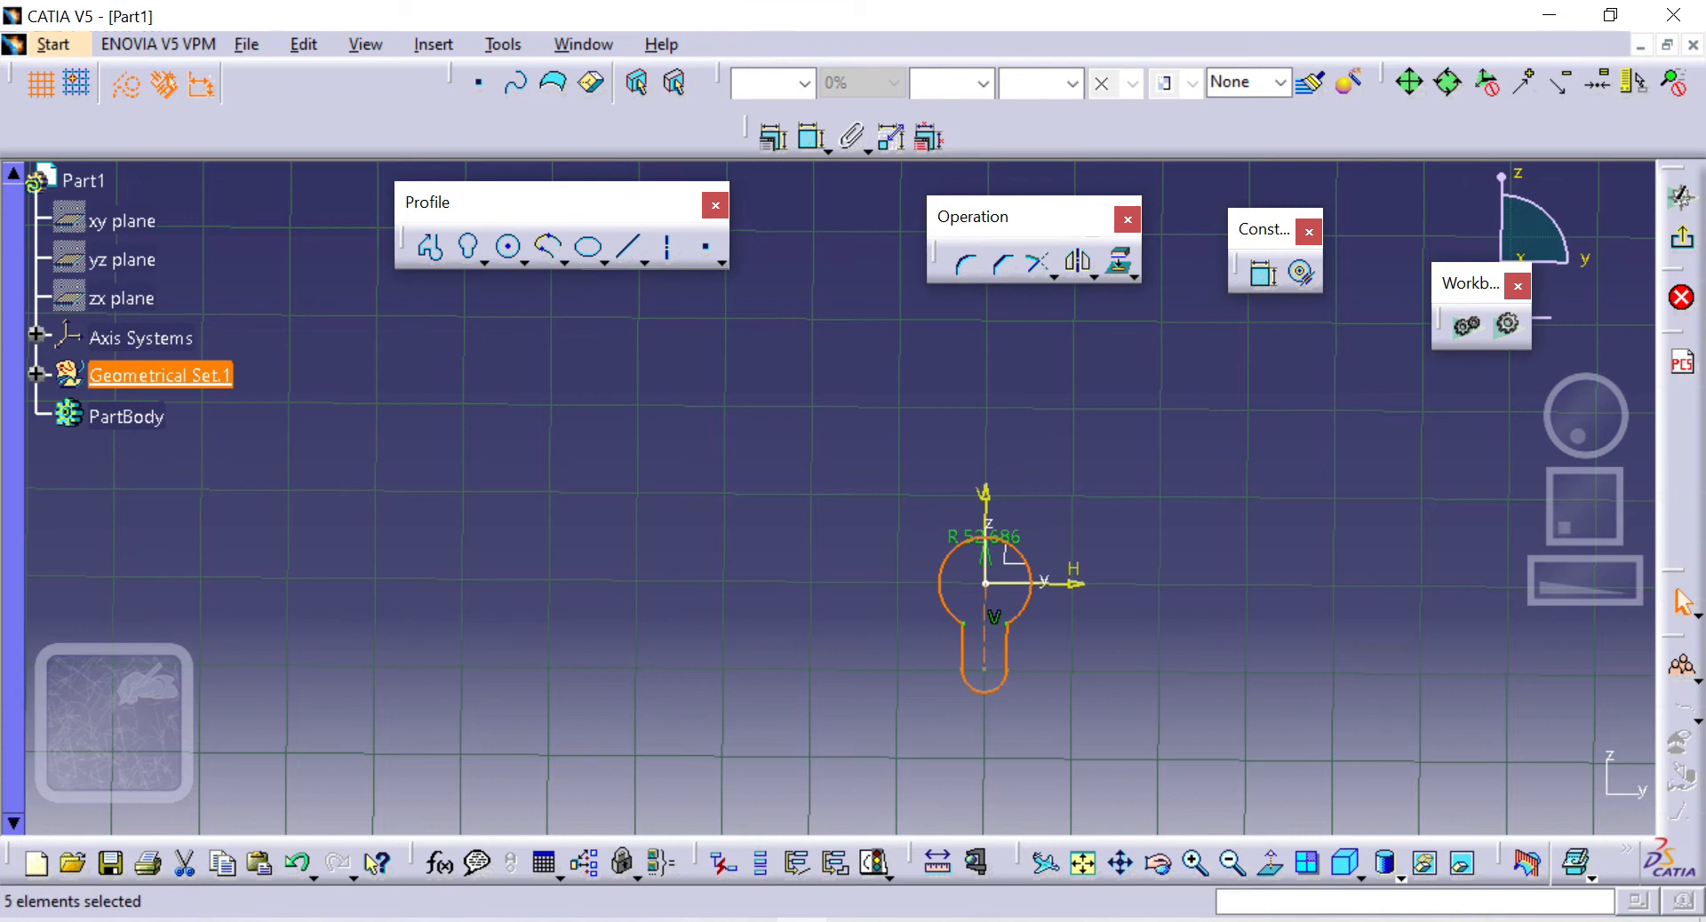
{"action": "key", "text": "Escape"}
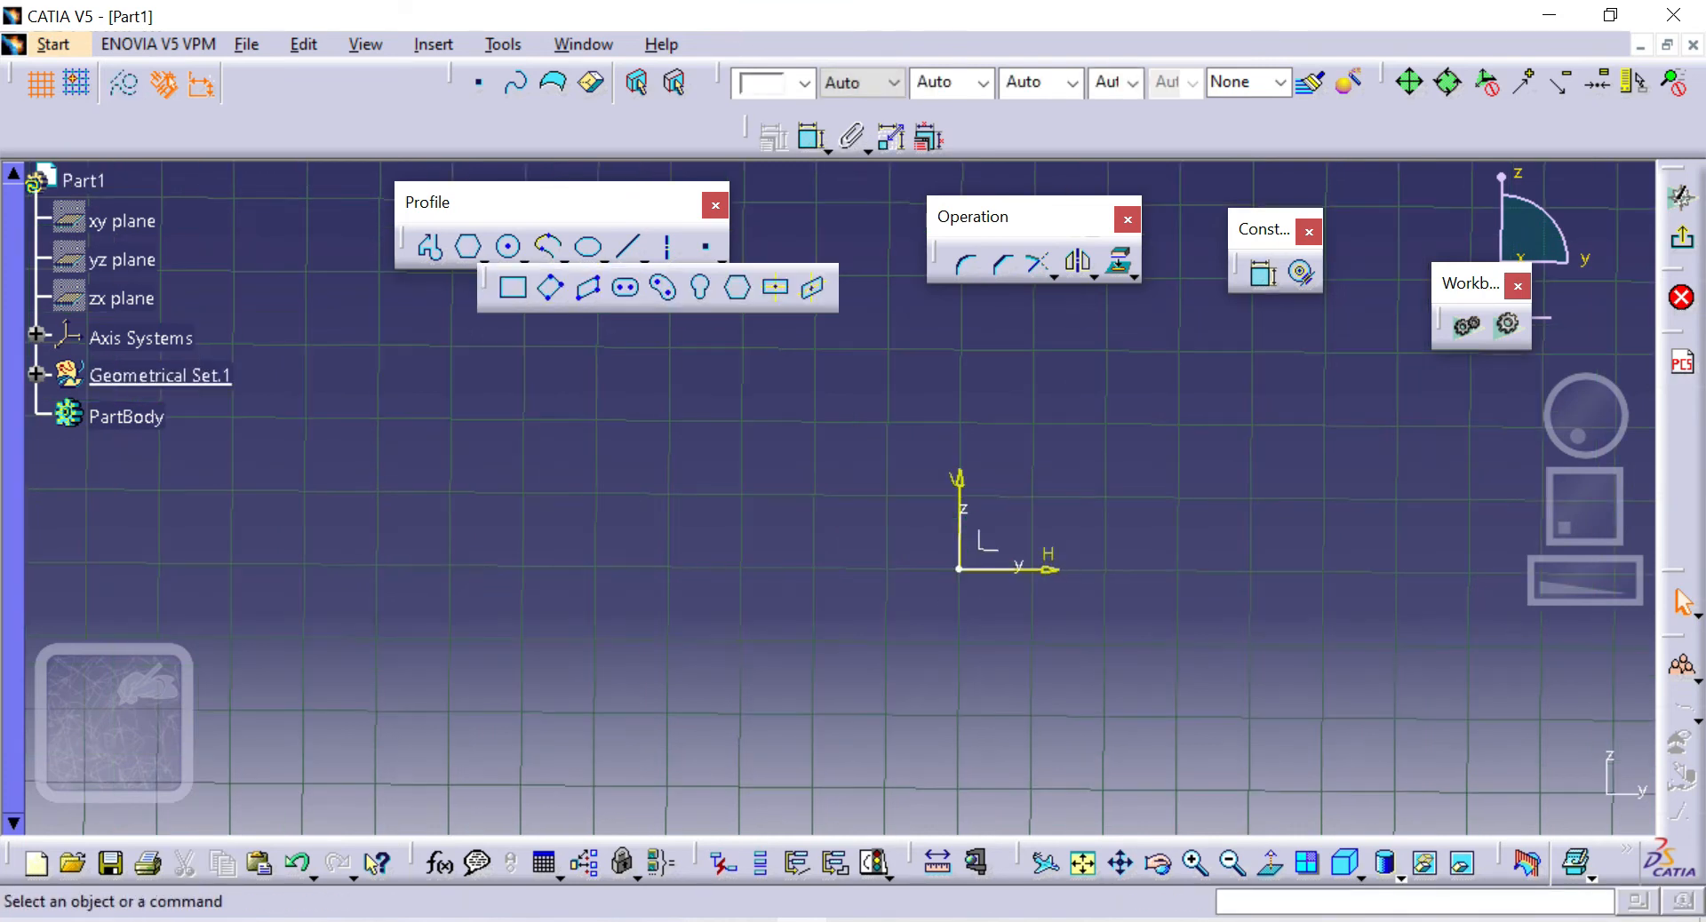
Draw a centered rectangle about 792 mm wide and 447 mm high around the sketch origin
{"action": "left_click", "coordinate": [775, 287]}
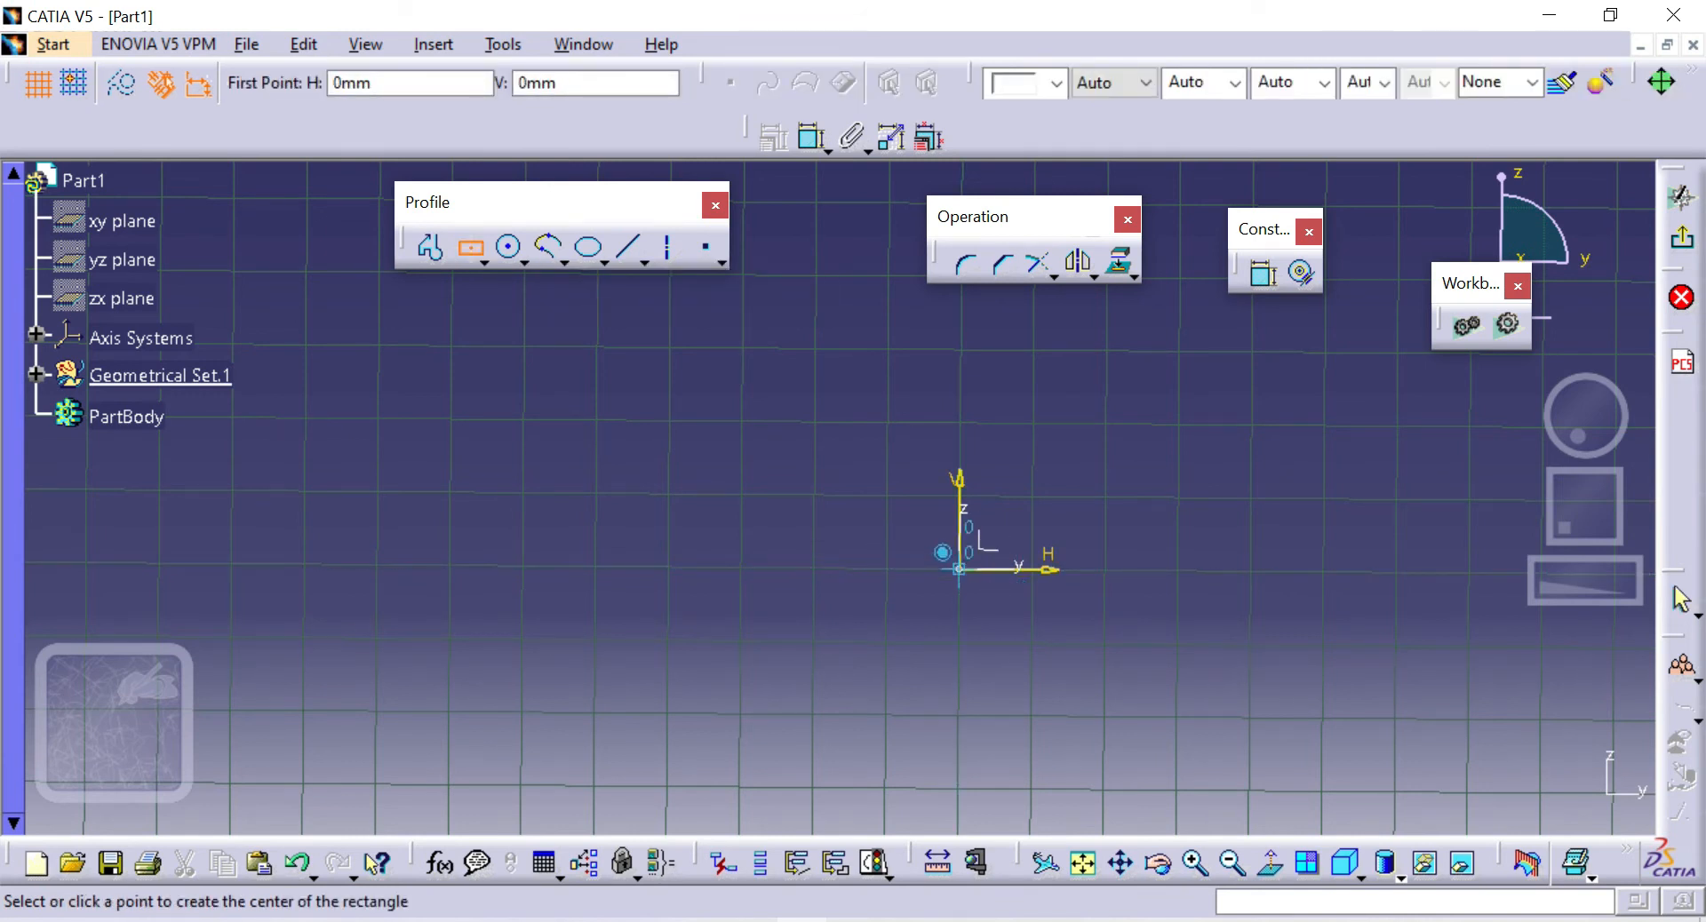
{"action": "left_click", "coordinate": [959, 569]}
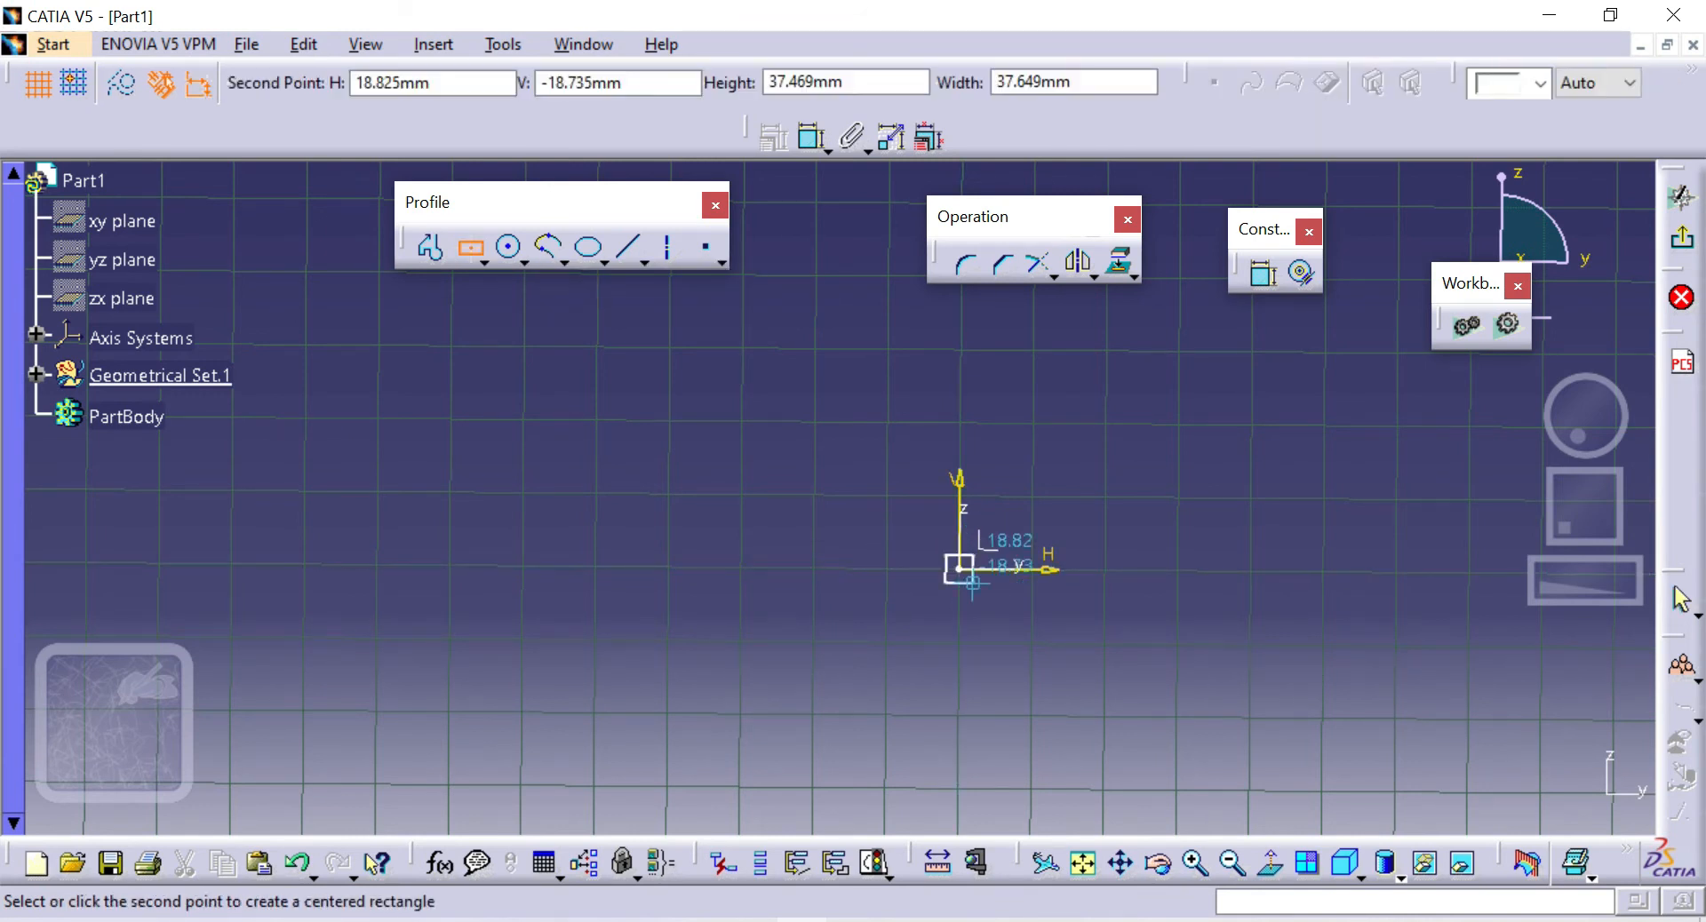
{"action": "left_click", "coordinate": [1220, 724]}
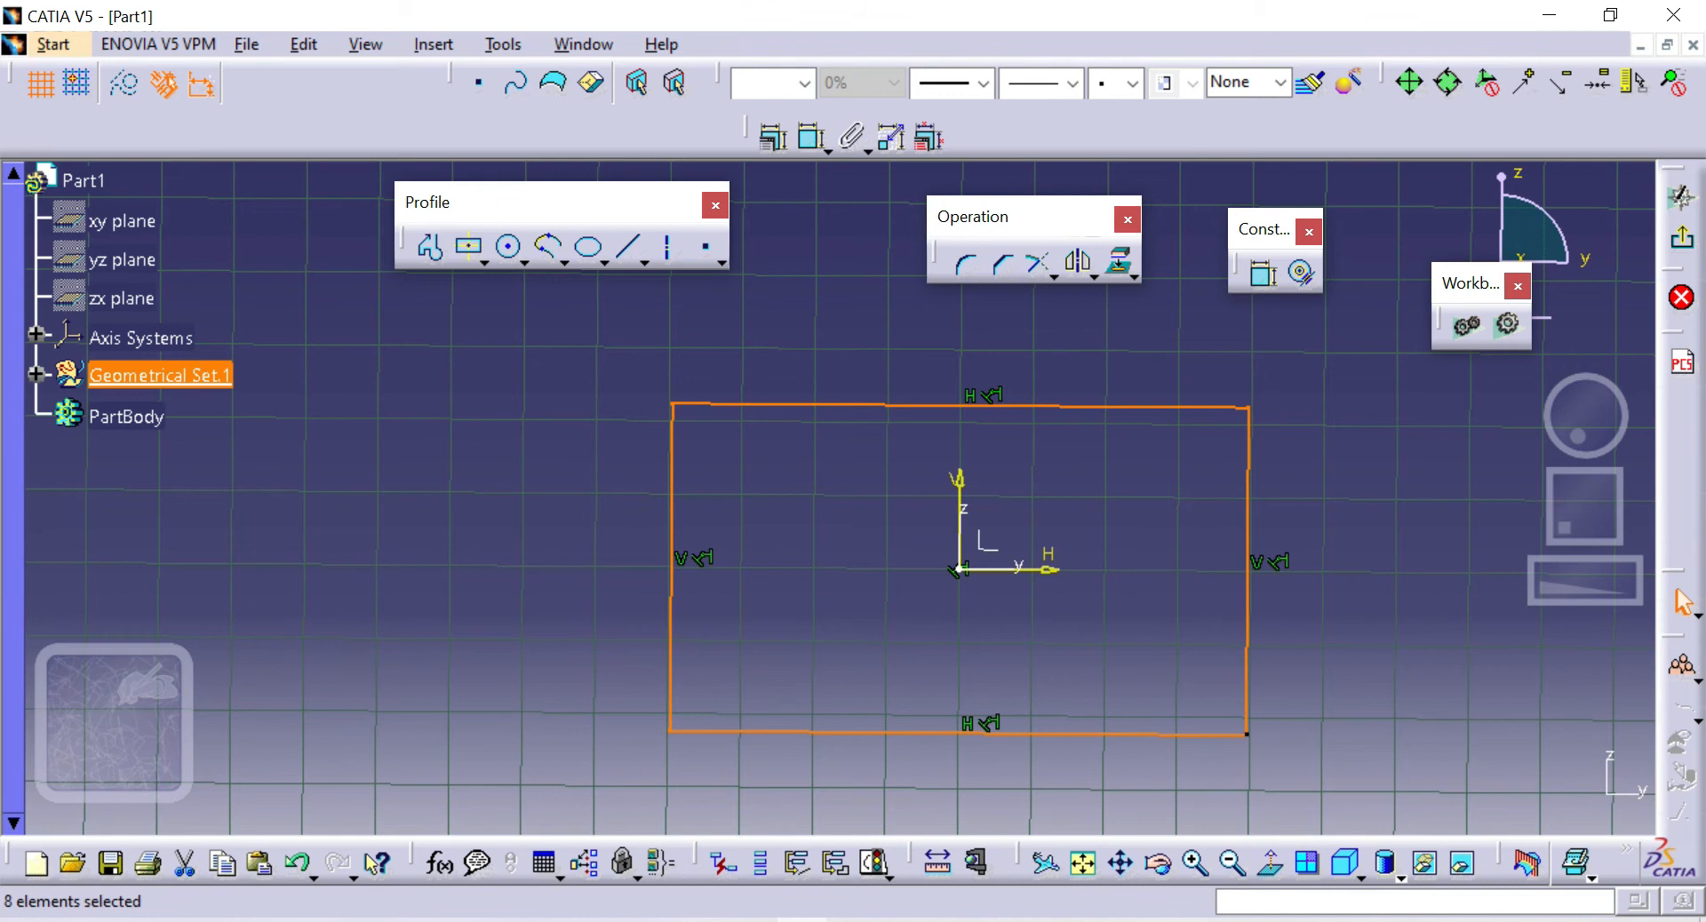
Dimension the length of the rectangle's vertical side on the positive H side, placing the dimension outside the rectangle
{"action": "left_click", "coordinate": [1266, 275]}
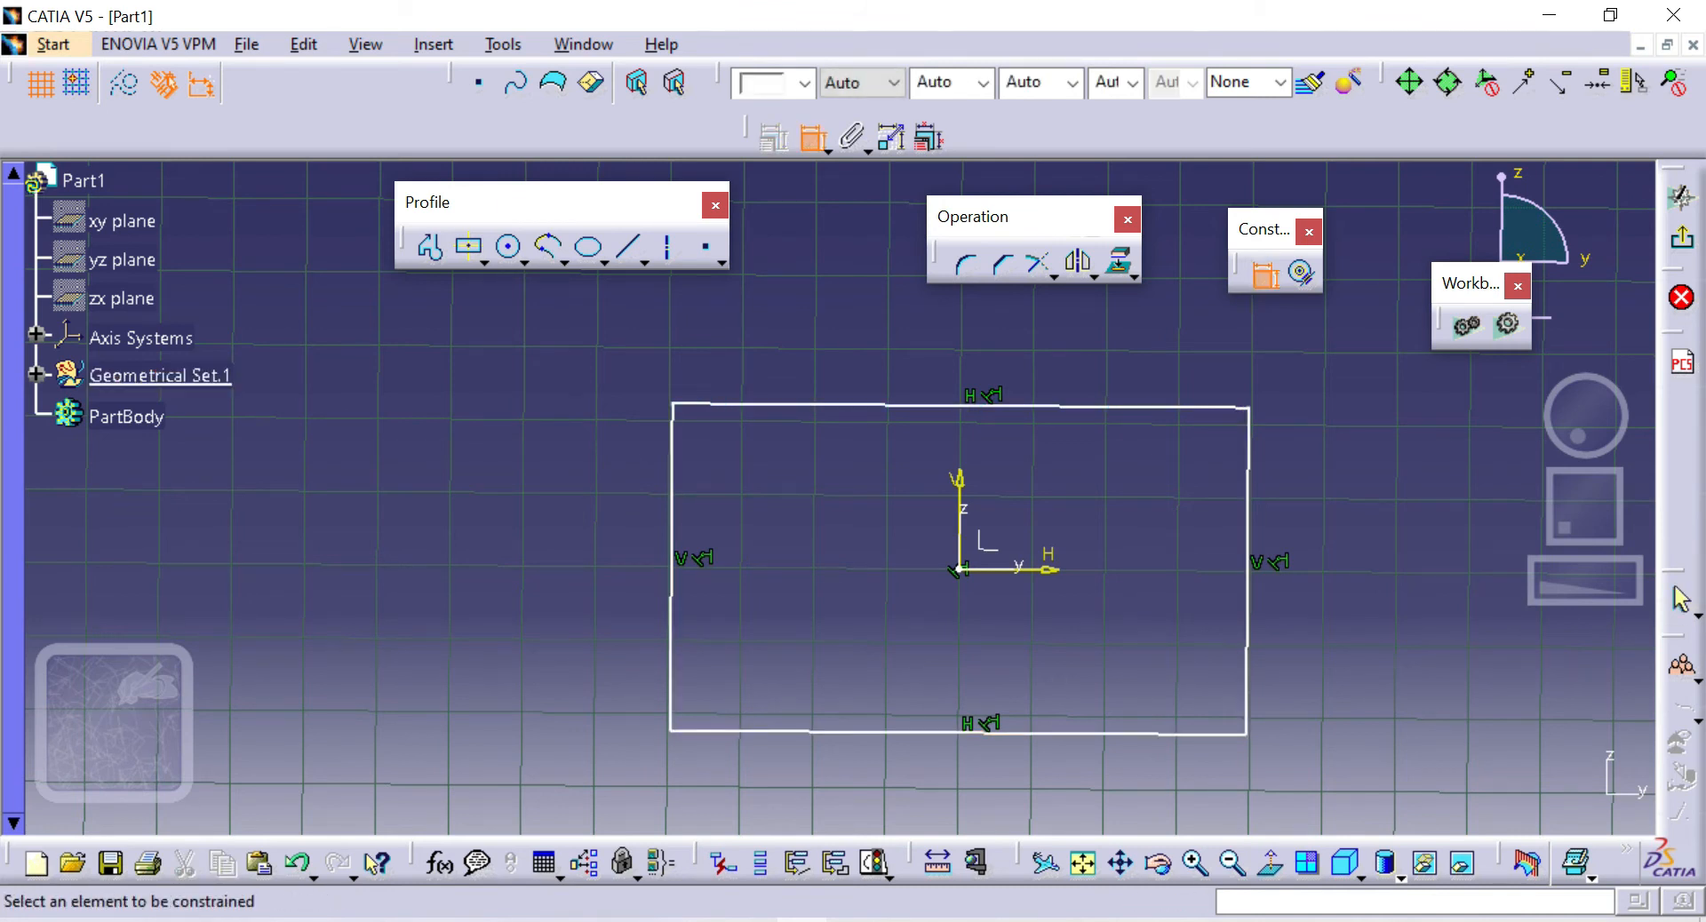
{"action": "left_click", "coordinate": [1247, 613]}
{"action": "left_click", "coordinate": [1322, 524]}
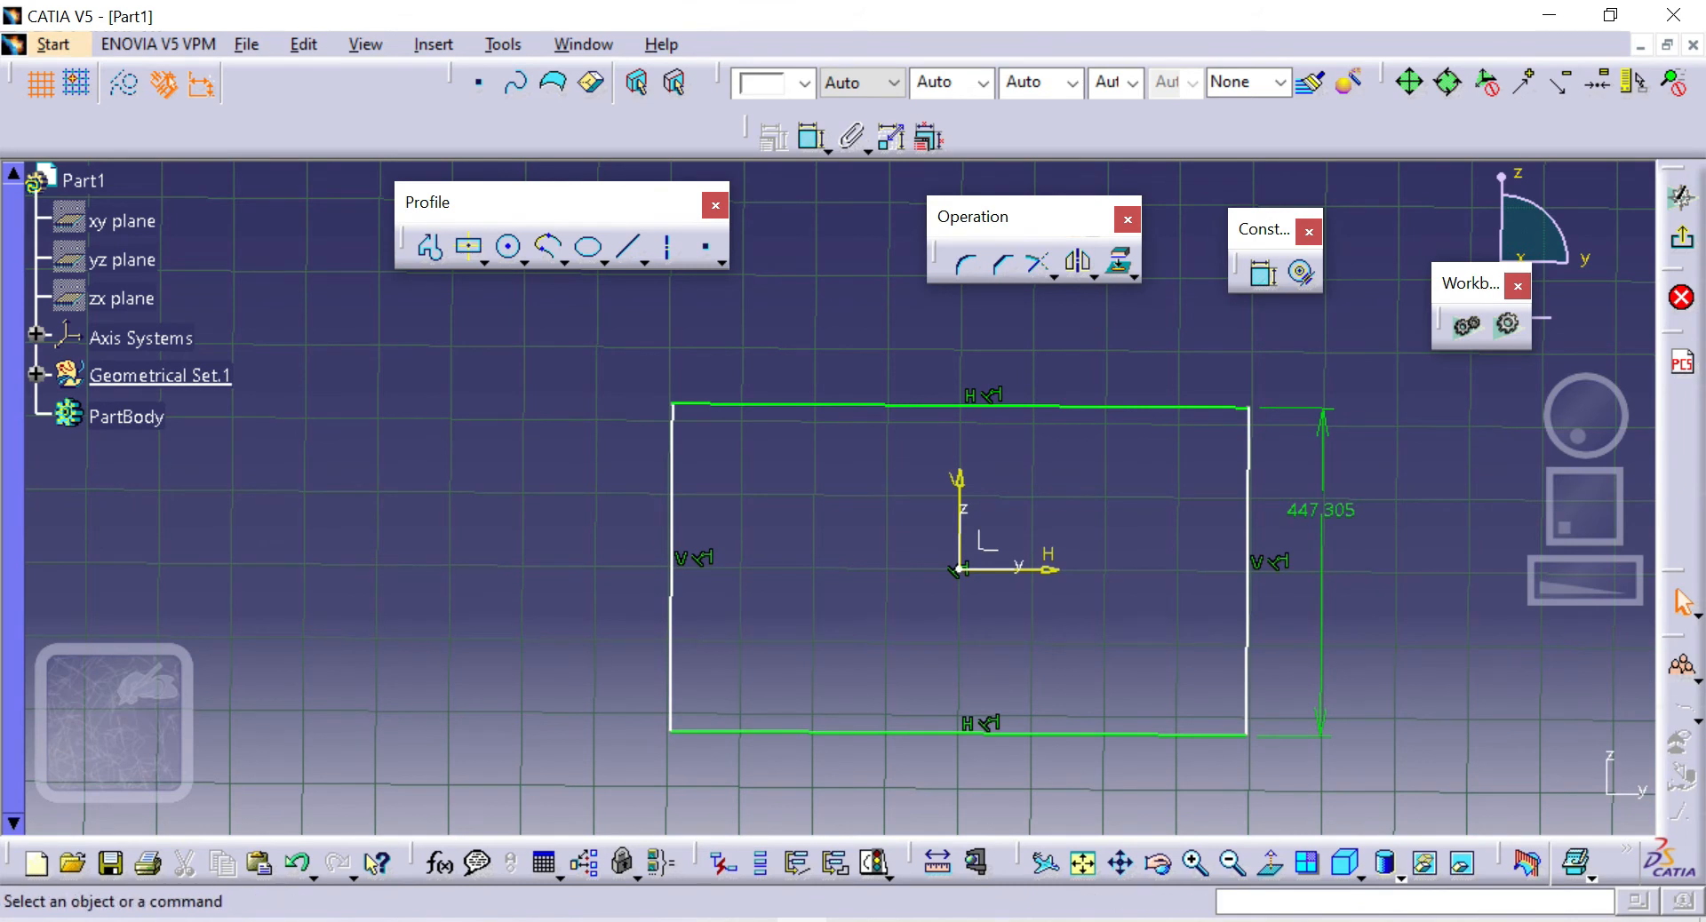
Add a second length dimension to the rectangle's vertical side on the negative H side, and delete that dimension
{"action": "left_click", "coordinate": [810, 135]}
{"action": "left_click", "coordinate": [671, 568]}
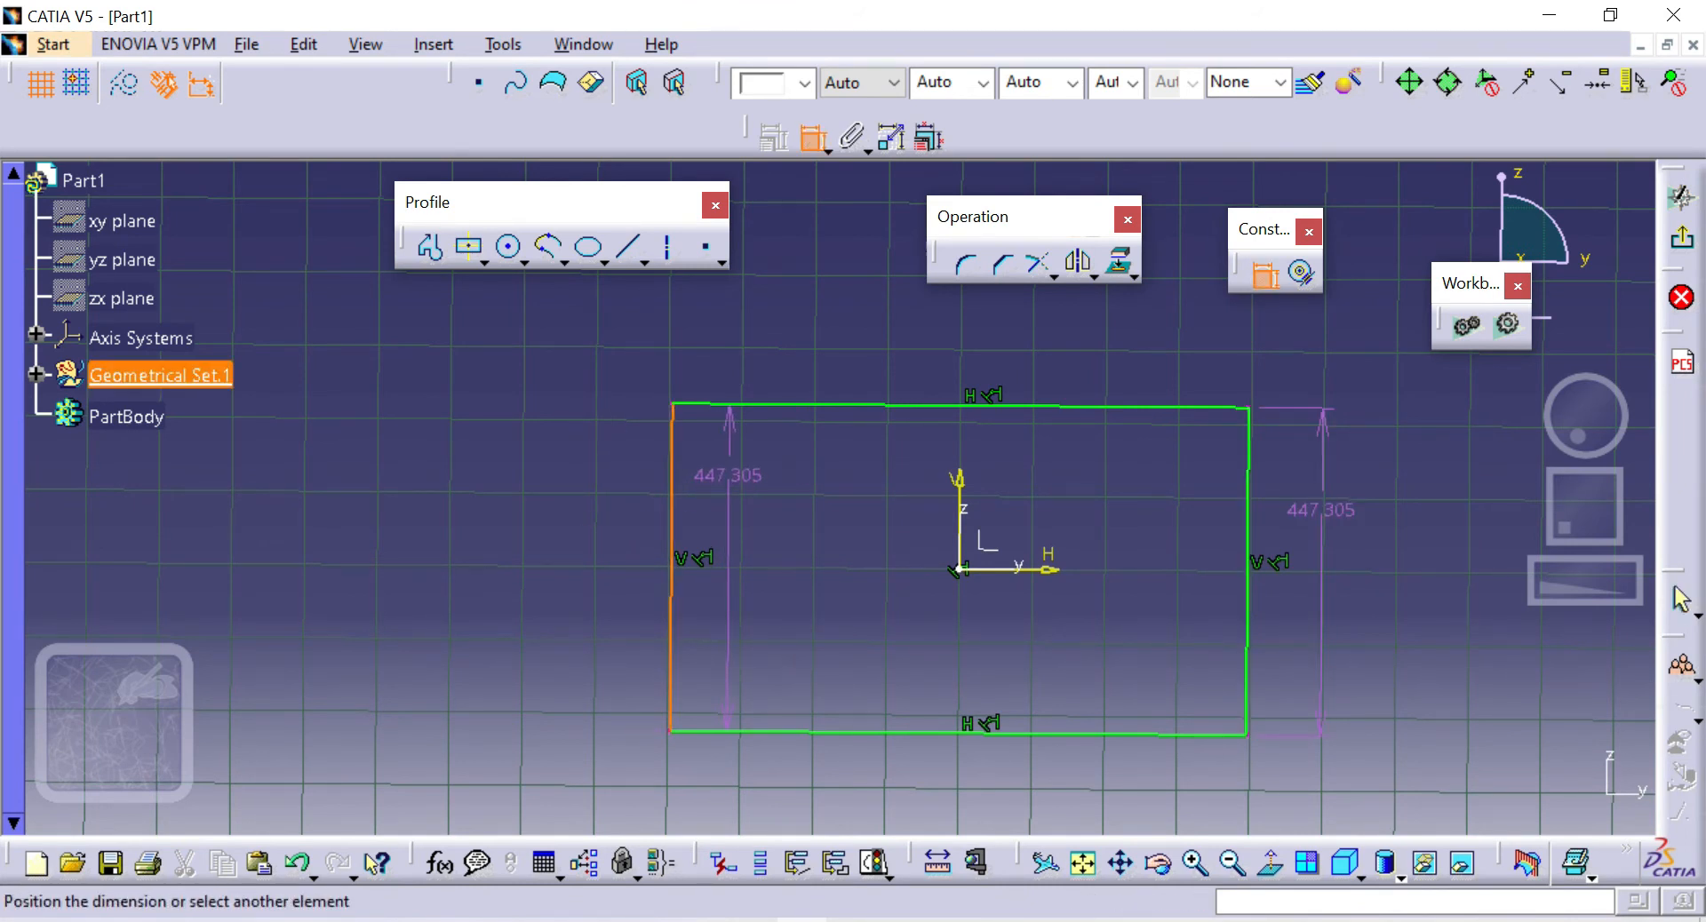
{"action": "left_click", "coordinate": [624, 489]}
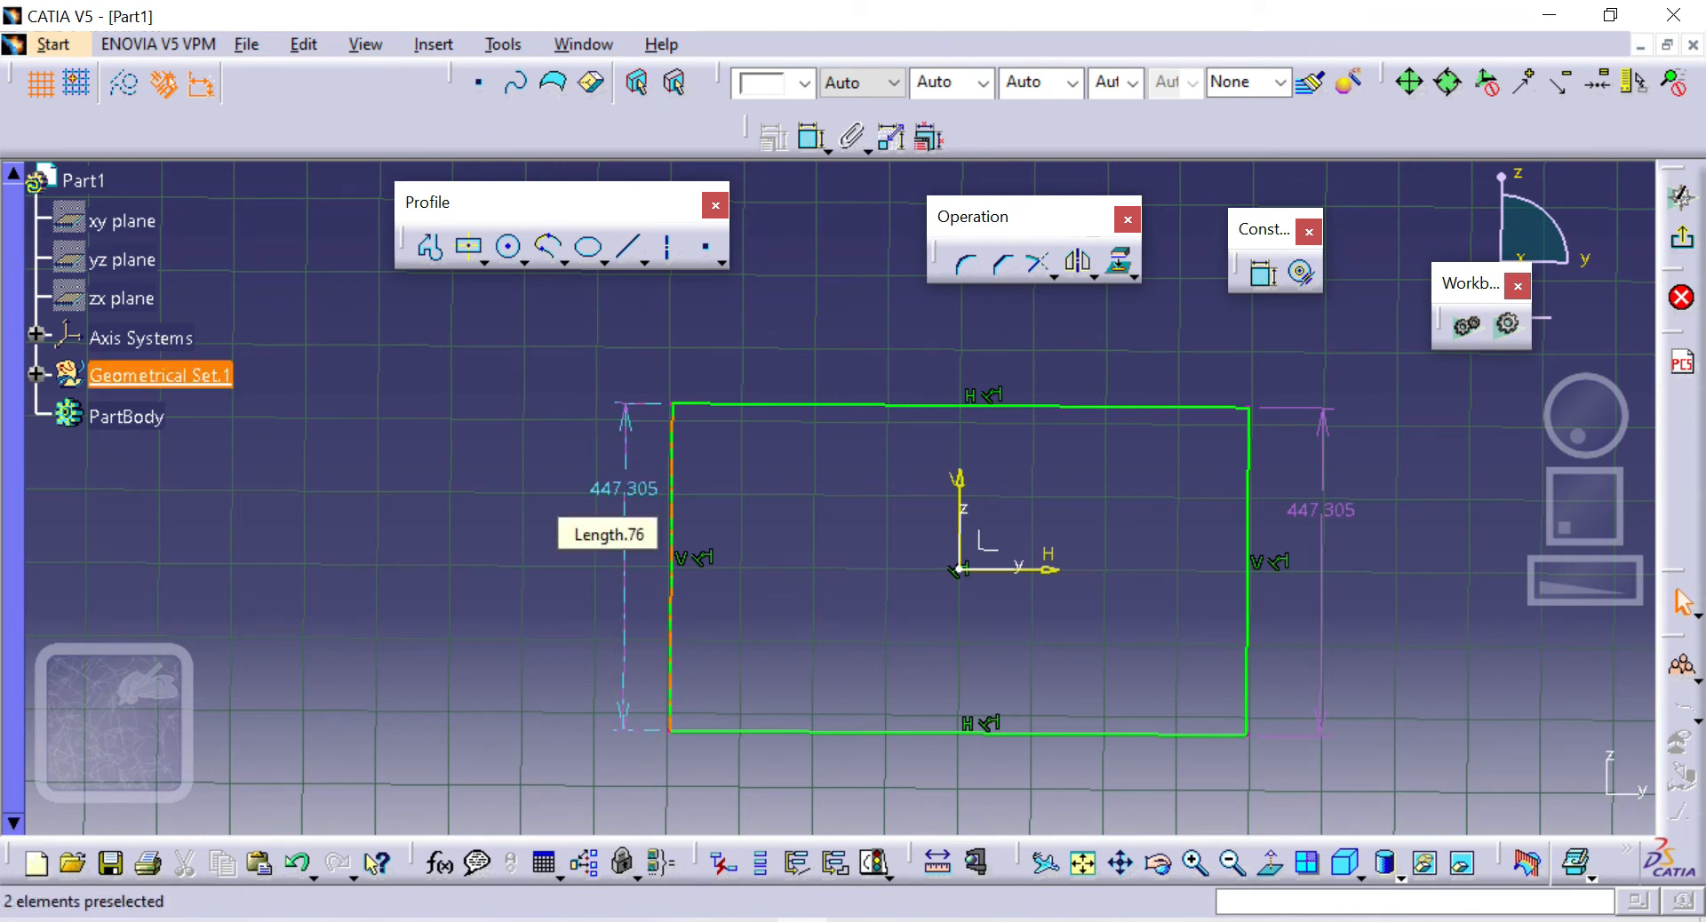
{"action": "left_click", "coordinate": [625, 508]}
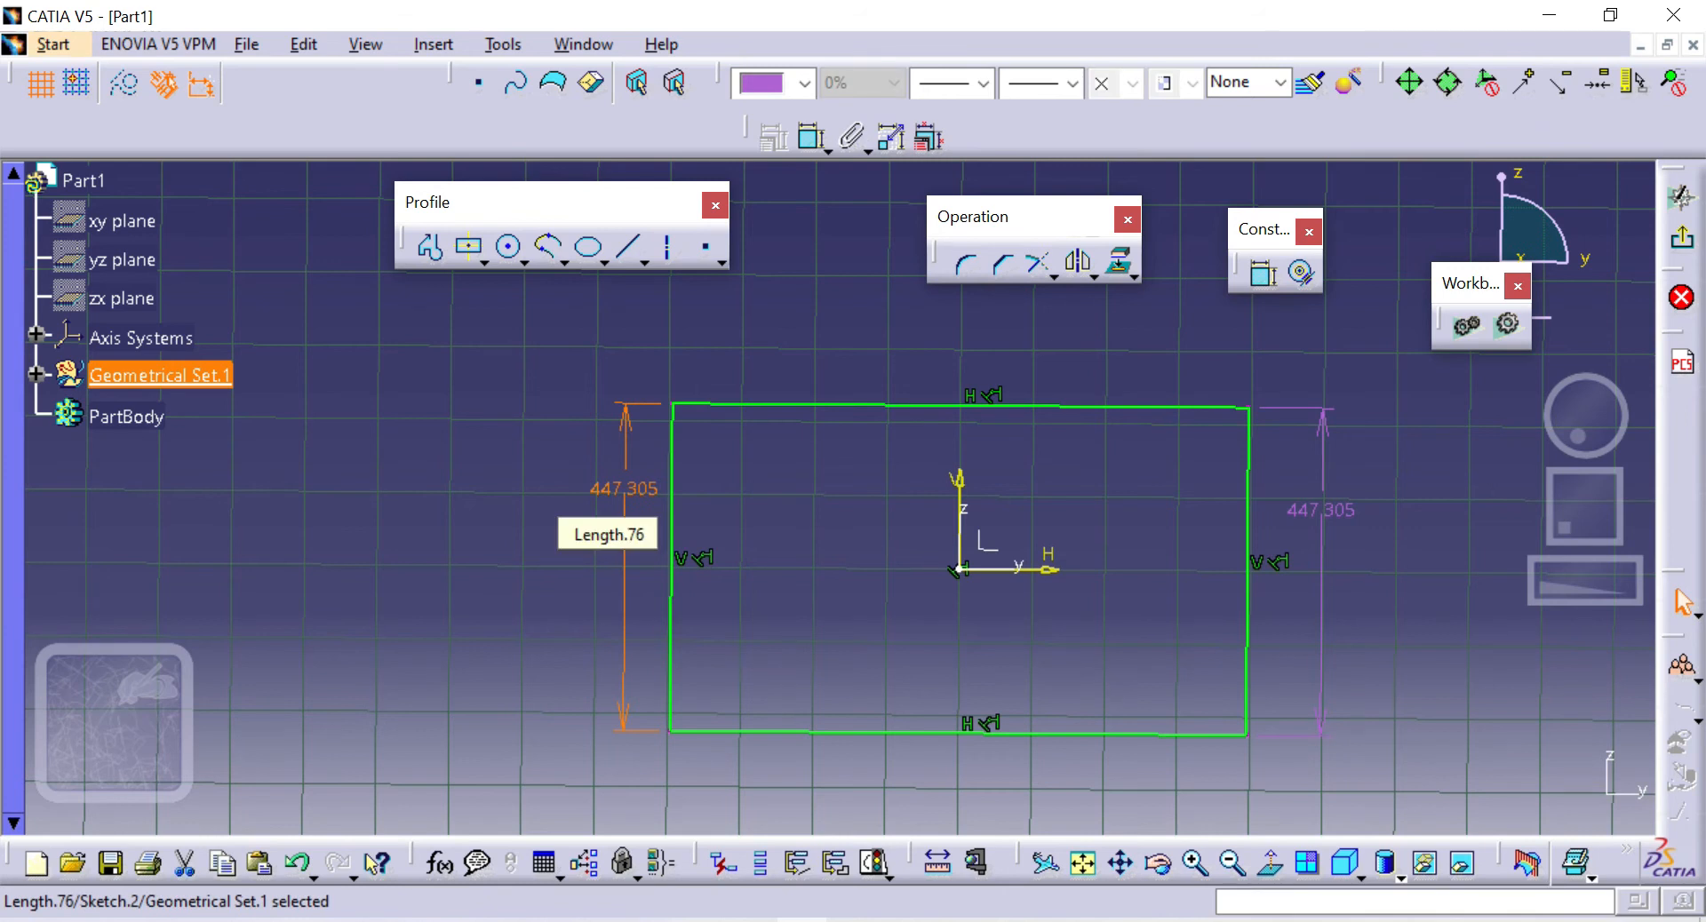
{"action": "key", "text": "Delete"}
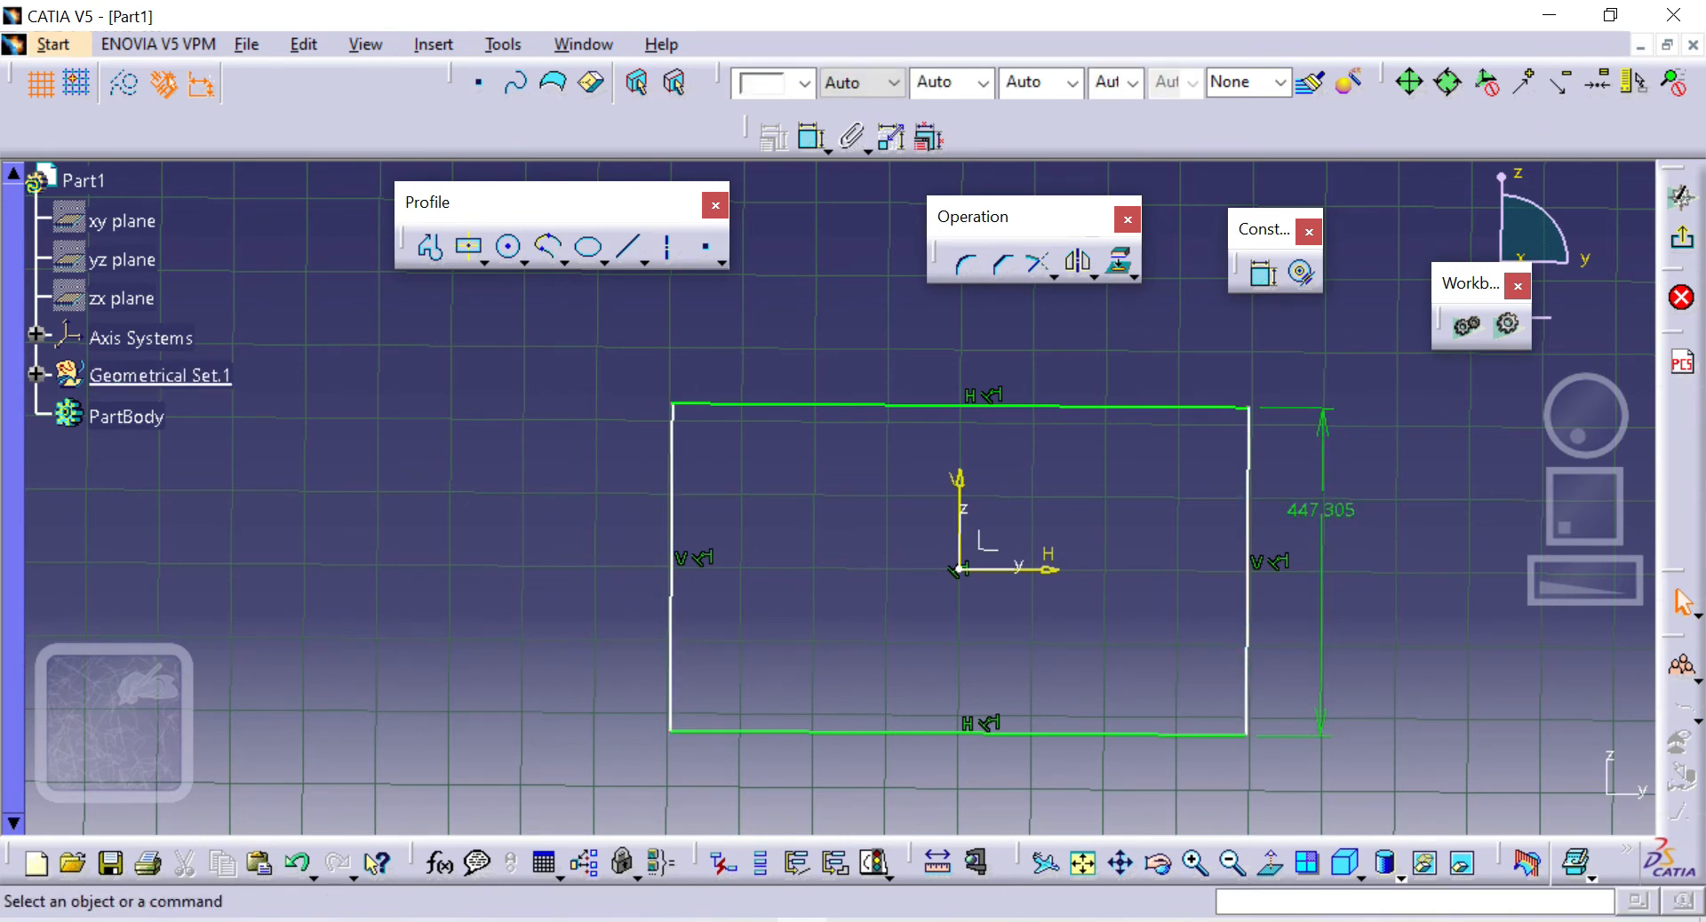
Try a distance dimension between the rectangle's two horizontal edges, placed on the negative H side, and undo it
{"action": "left_click", "coordinate": [1262, 273]}
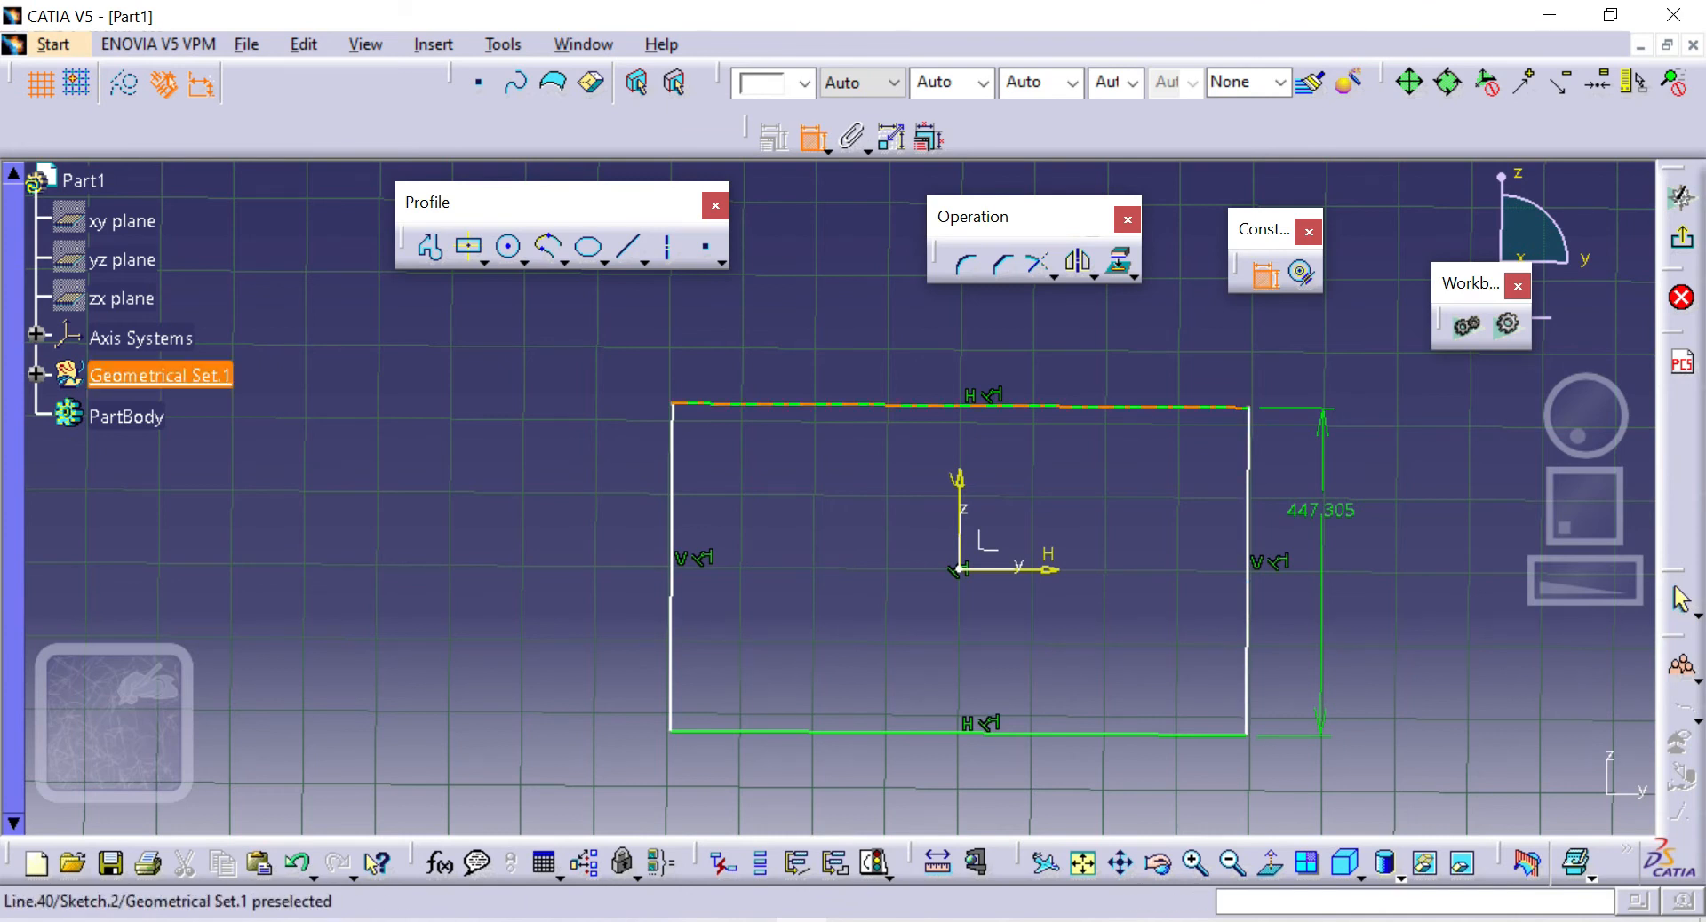
{"action": "left_click", "coordinate": [889, 406]}
{"action": "left_click", "coordinate": [835, 733]}
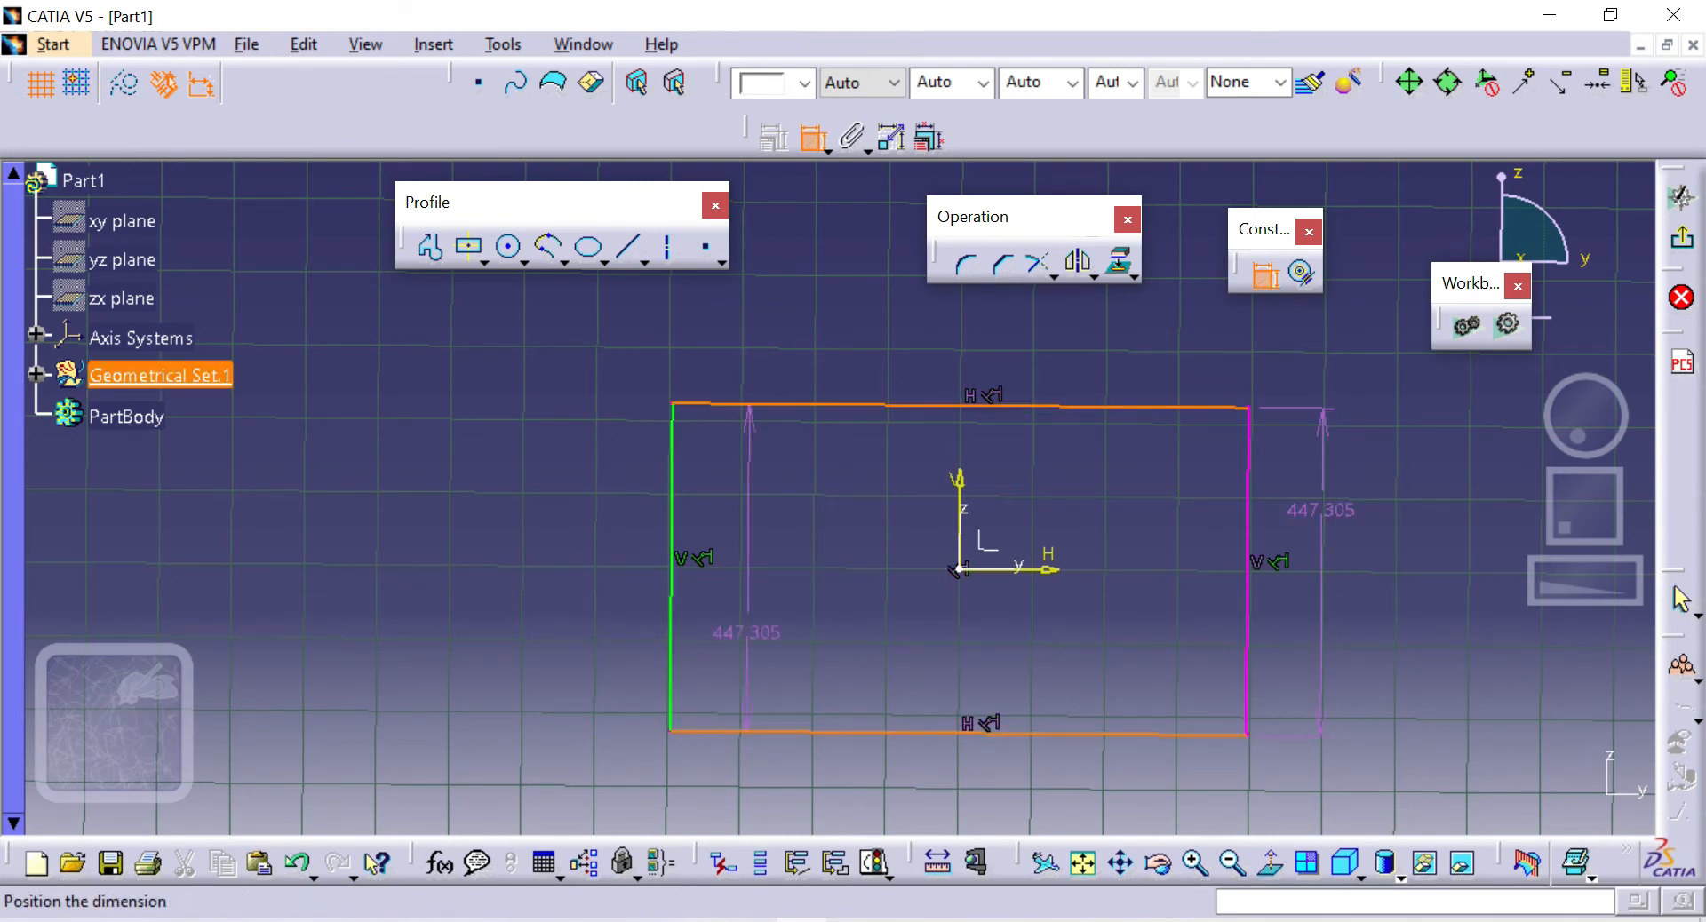
{"action": "left_click", "coordinate": [560, 551]}
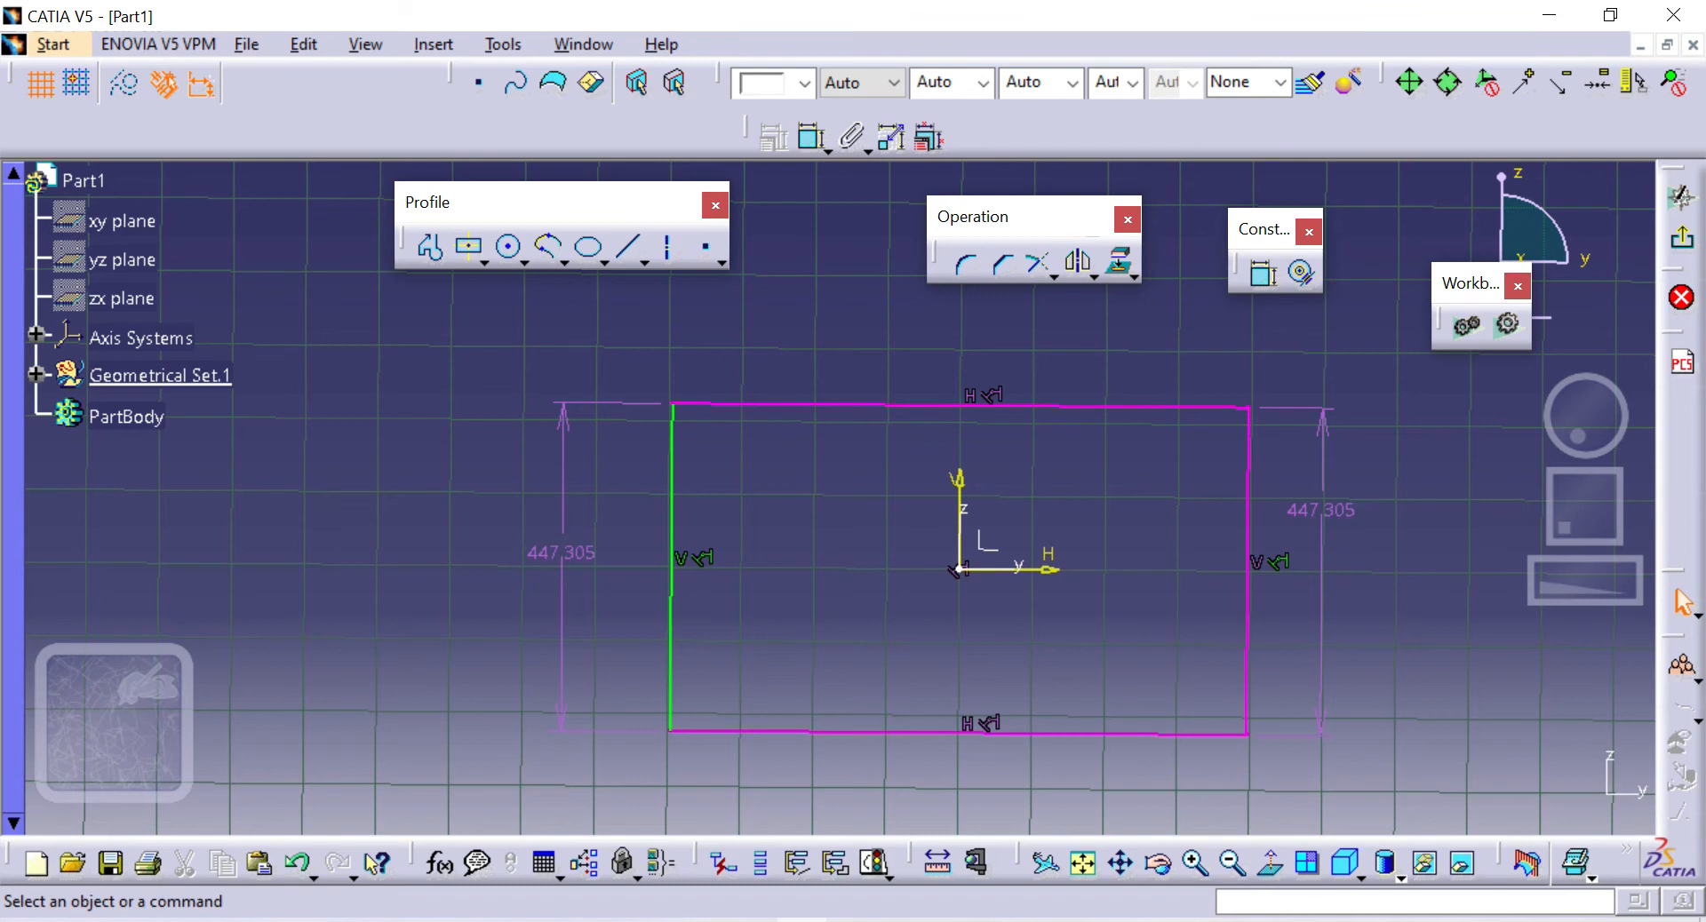
{"action": "key", "text": "ctrl+z"}
Delete the height dimension placed on the rectangle's positive H side
{"action": "left_click", "coordinate": [1321, 510]}
{"action": "key", "text": "Delete"}
{"action": "key", "text": "Escape"}
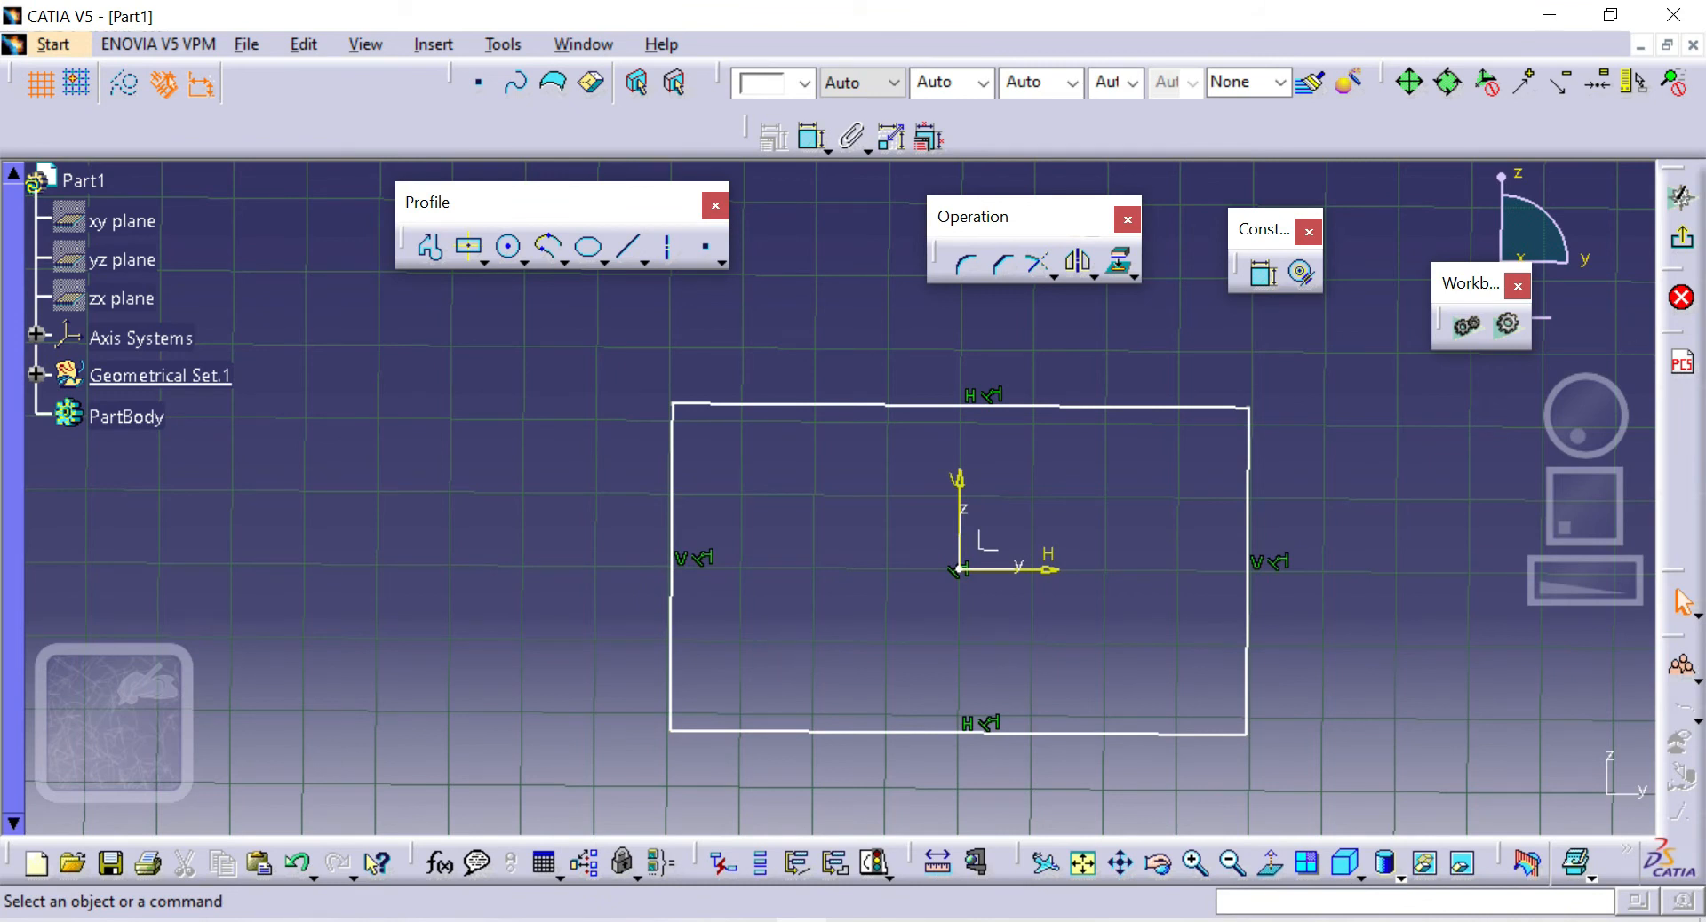
Dimension the rectangle's height between its two corner points on the positive H side, placing the dimension outside
{"action": "left_click", "coordinate": [810, 135]}
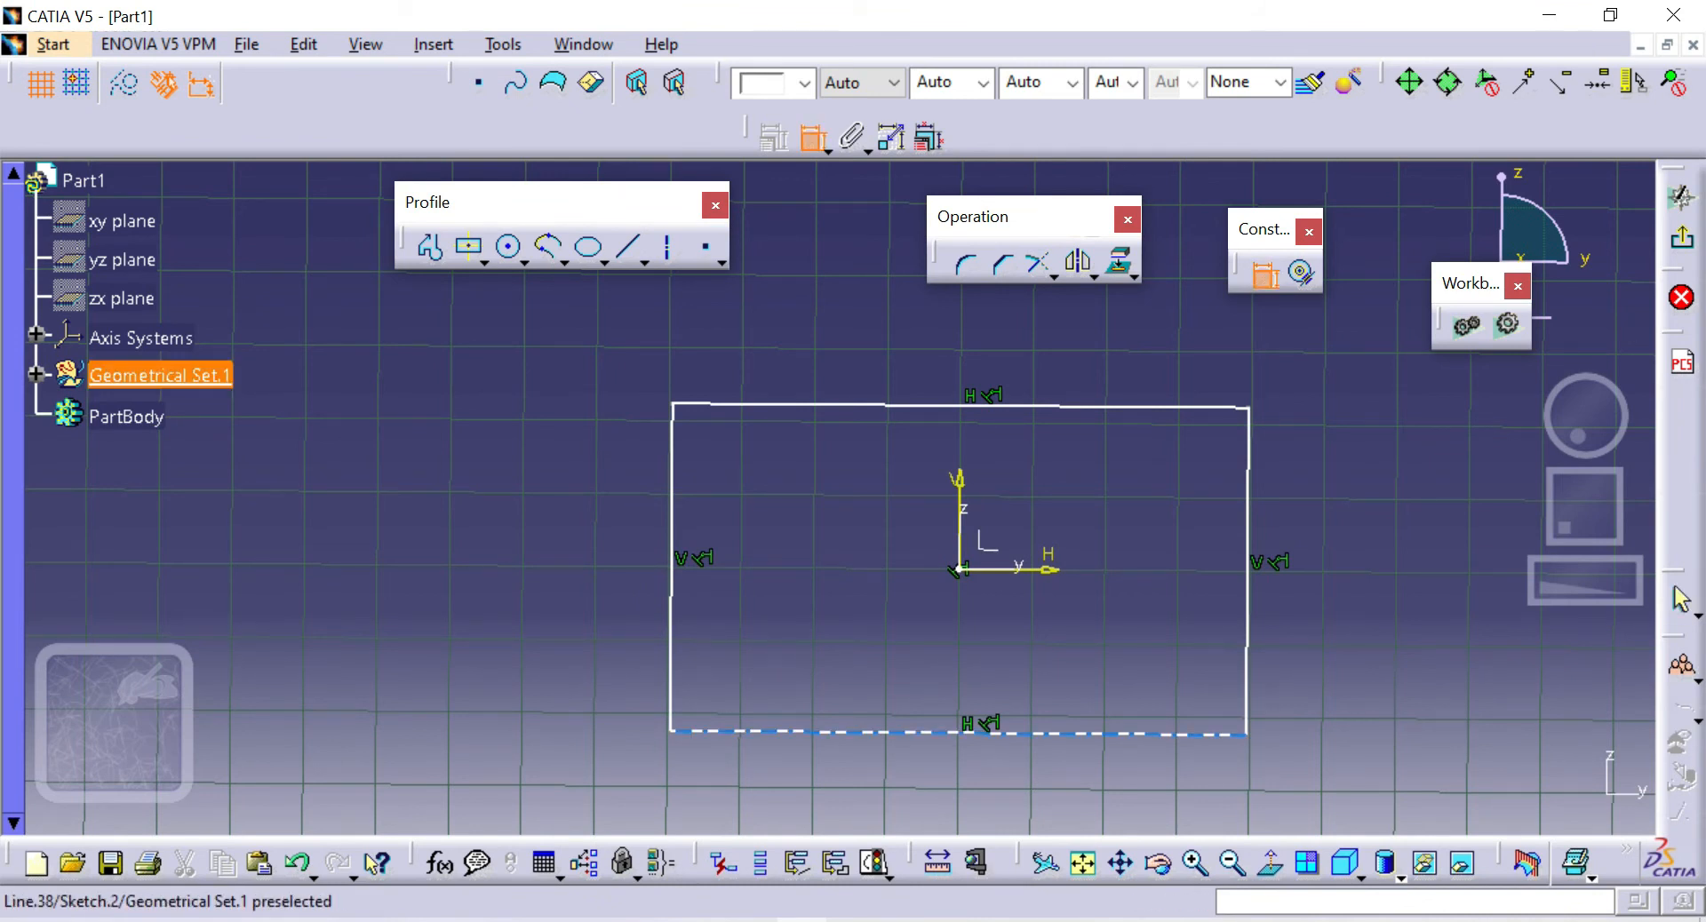
{"action": "left_click", "coordinate": [1247, 734]}
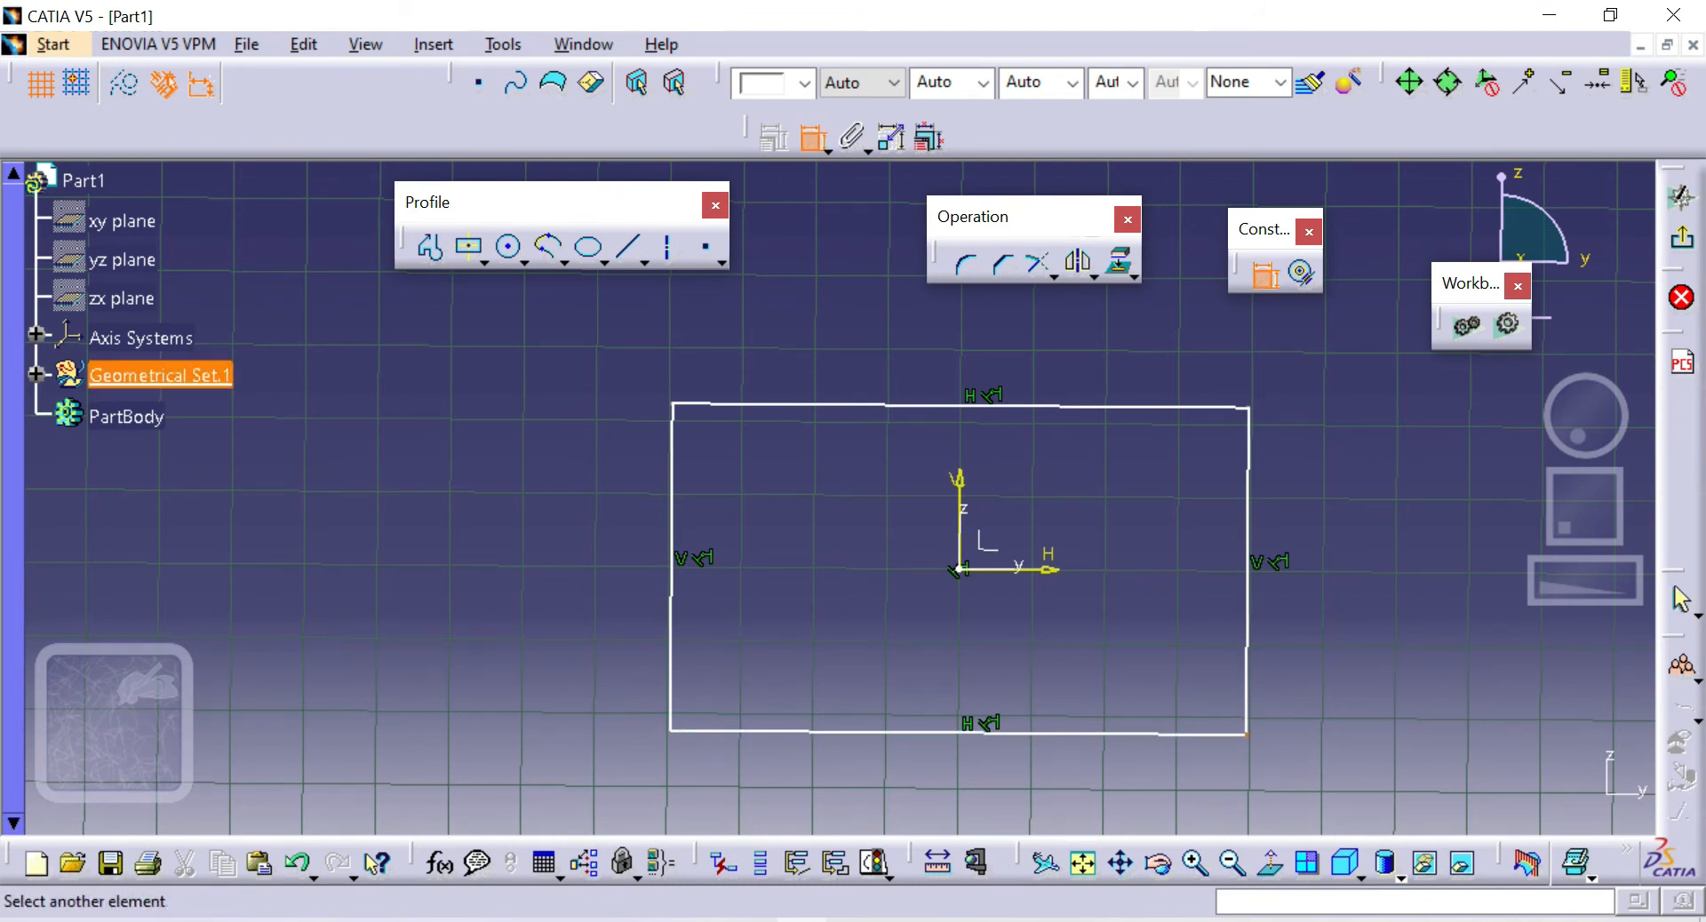
{"action": "left_click", "coordinate": [1247, 409]}
{"action": "left_click", "coordinate": [1348, 572]}
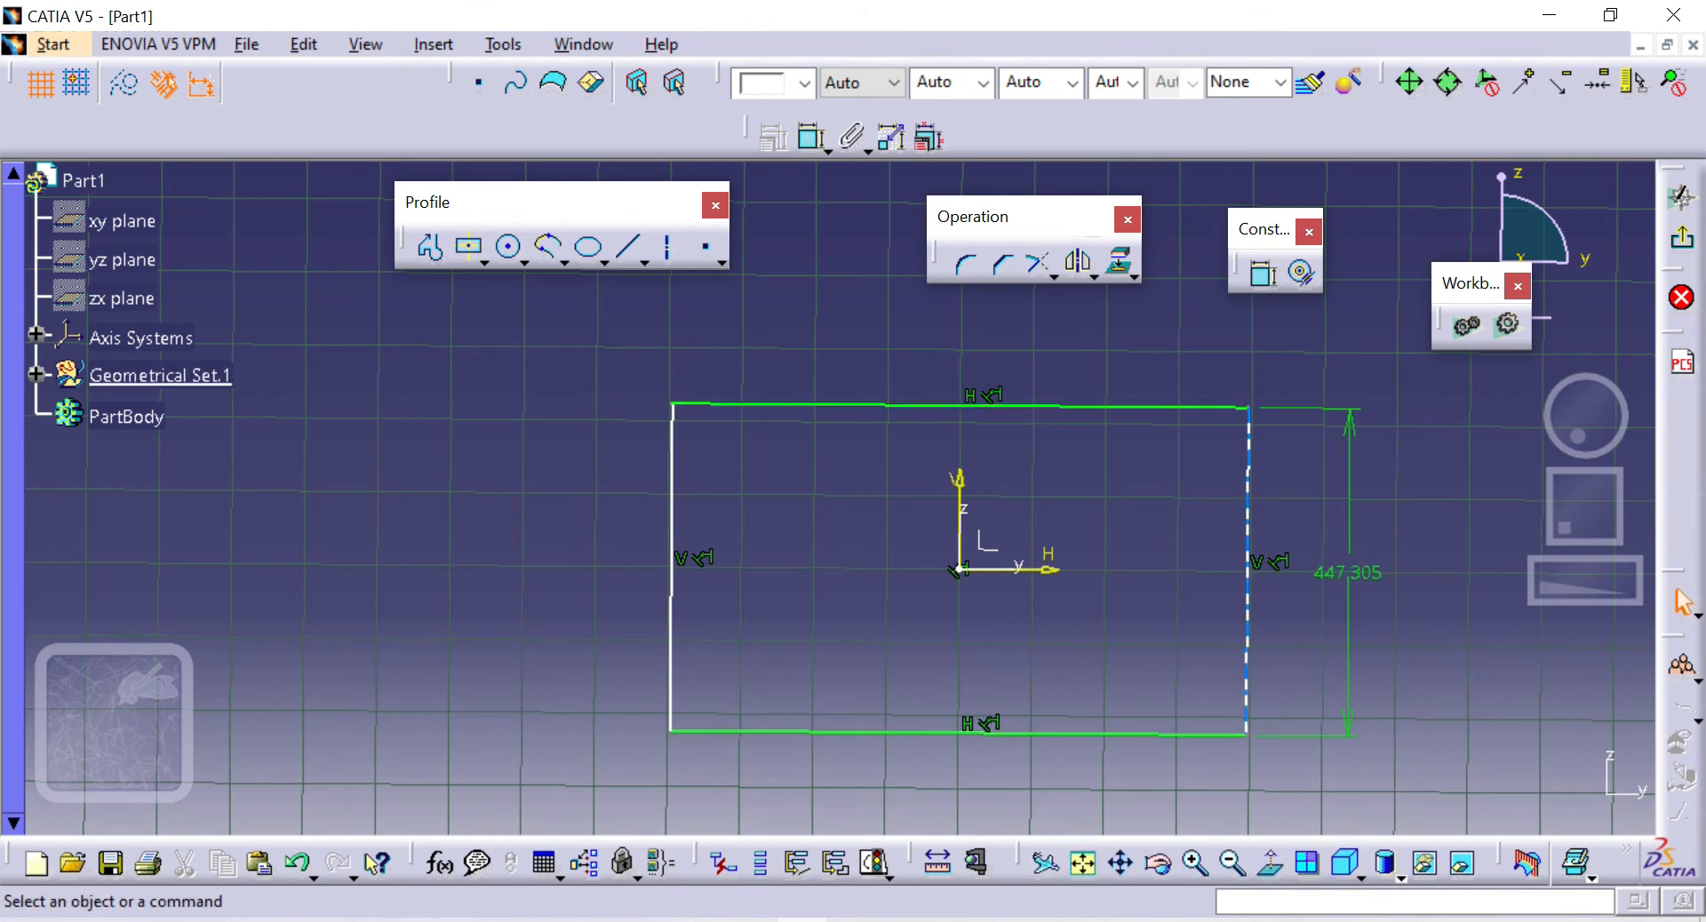
Dimension the rectangle's width between its two vertical sides, placing the dimension below the lower edge
{"action": "left_click", "coordinate": [1248, 569]}
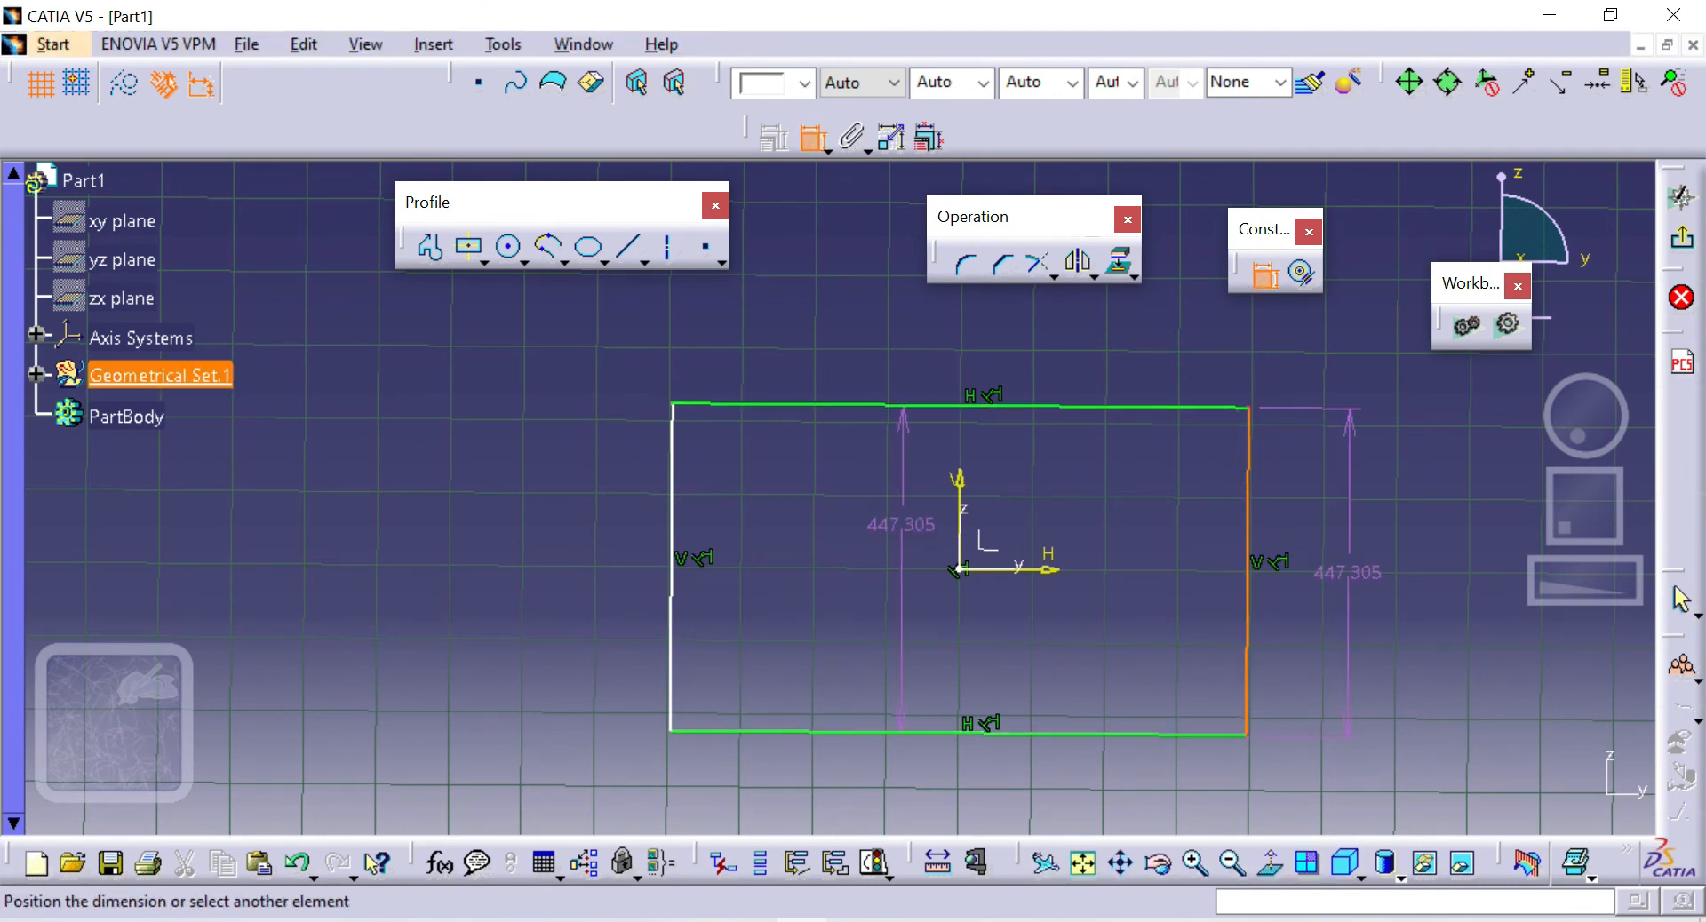
{"action": "left_click", "coordinate": [671, 568]}
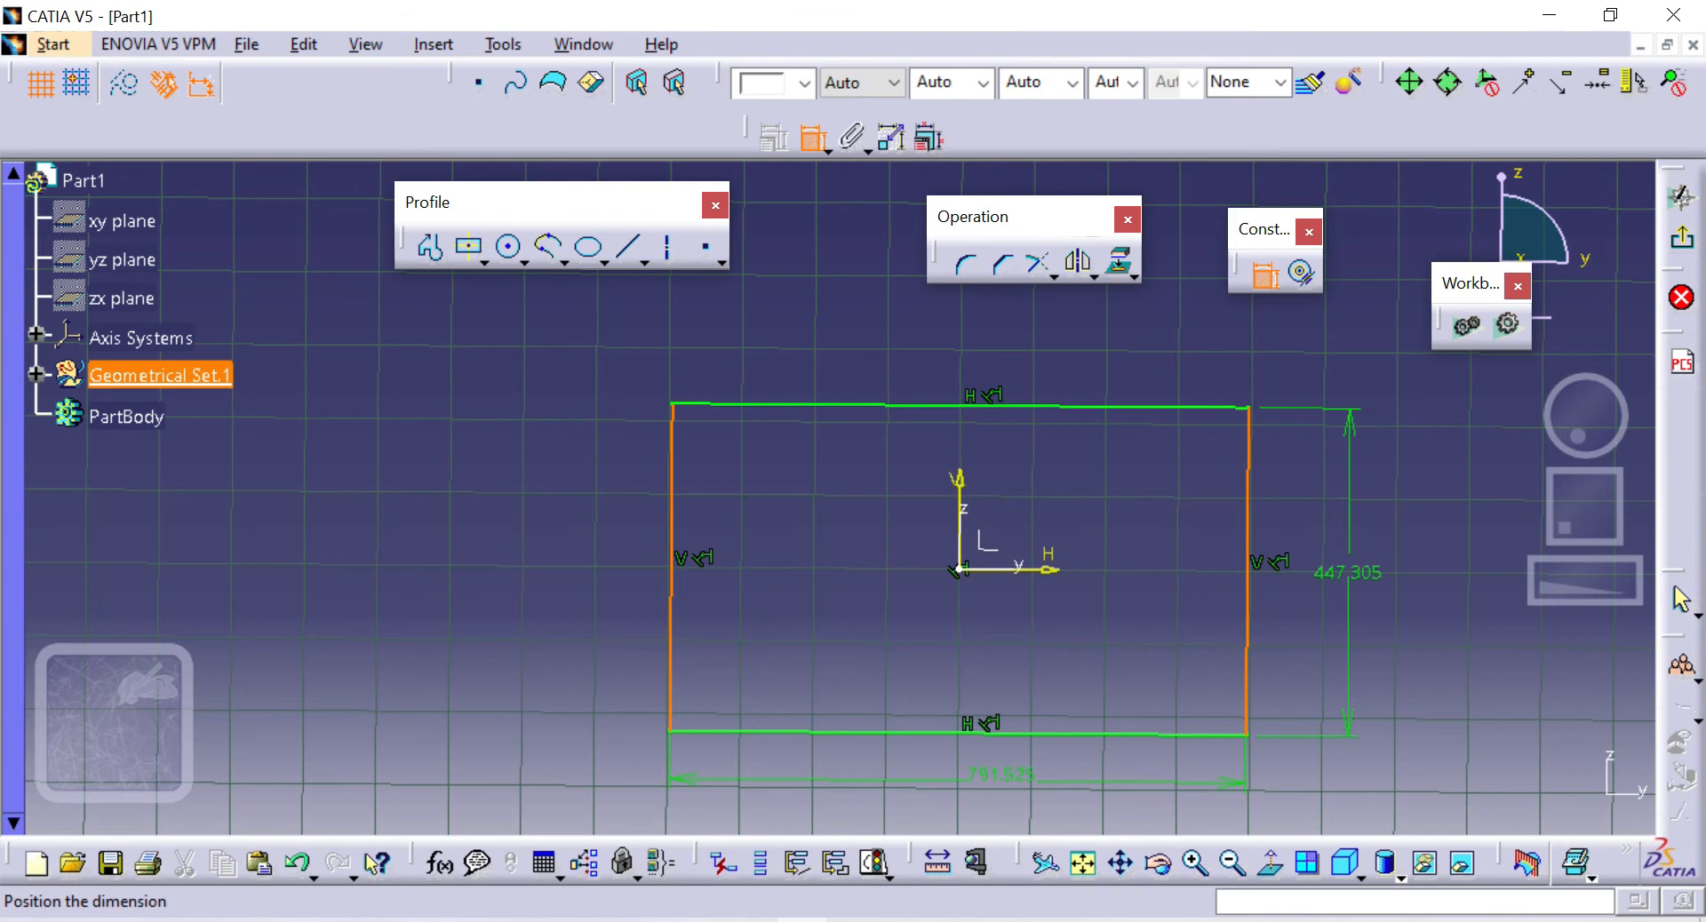
{"action": "left_click", "coordinate": [984, 760]}
Try a duplicate width dimension placed above the rectangle's upper edge, and delete it
{"action": "scroll", "coordinate": [117, 294], "scroll_direction": "down", "scroll_amount": 1}
{"action": "scroll", "coordinate": [117, 294], "scroll_direction": "up", "scroll_amount": 2}
{"action": "scroll", "coordinate": [118, 294], "scroll_direction": "down", "scroll_amount": 1}
{"action": "mouse_move", "coordinate": [1010, 537]}
{"action": "middle_mouse_down"}
{"action": "mouse_move", "coordinate": [1010, 591]}
{"action": "mouse_move", "coordinate": [1010, 555]}
{"action": "middle_mouse_up"}
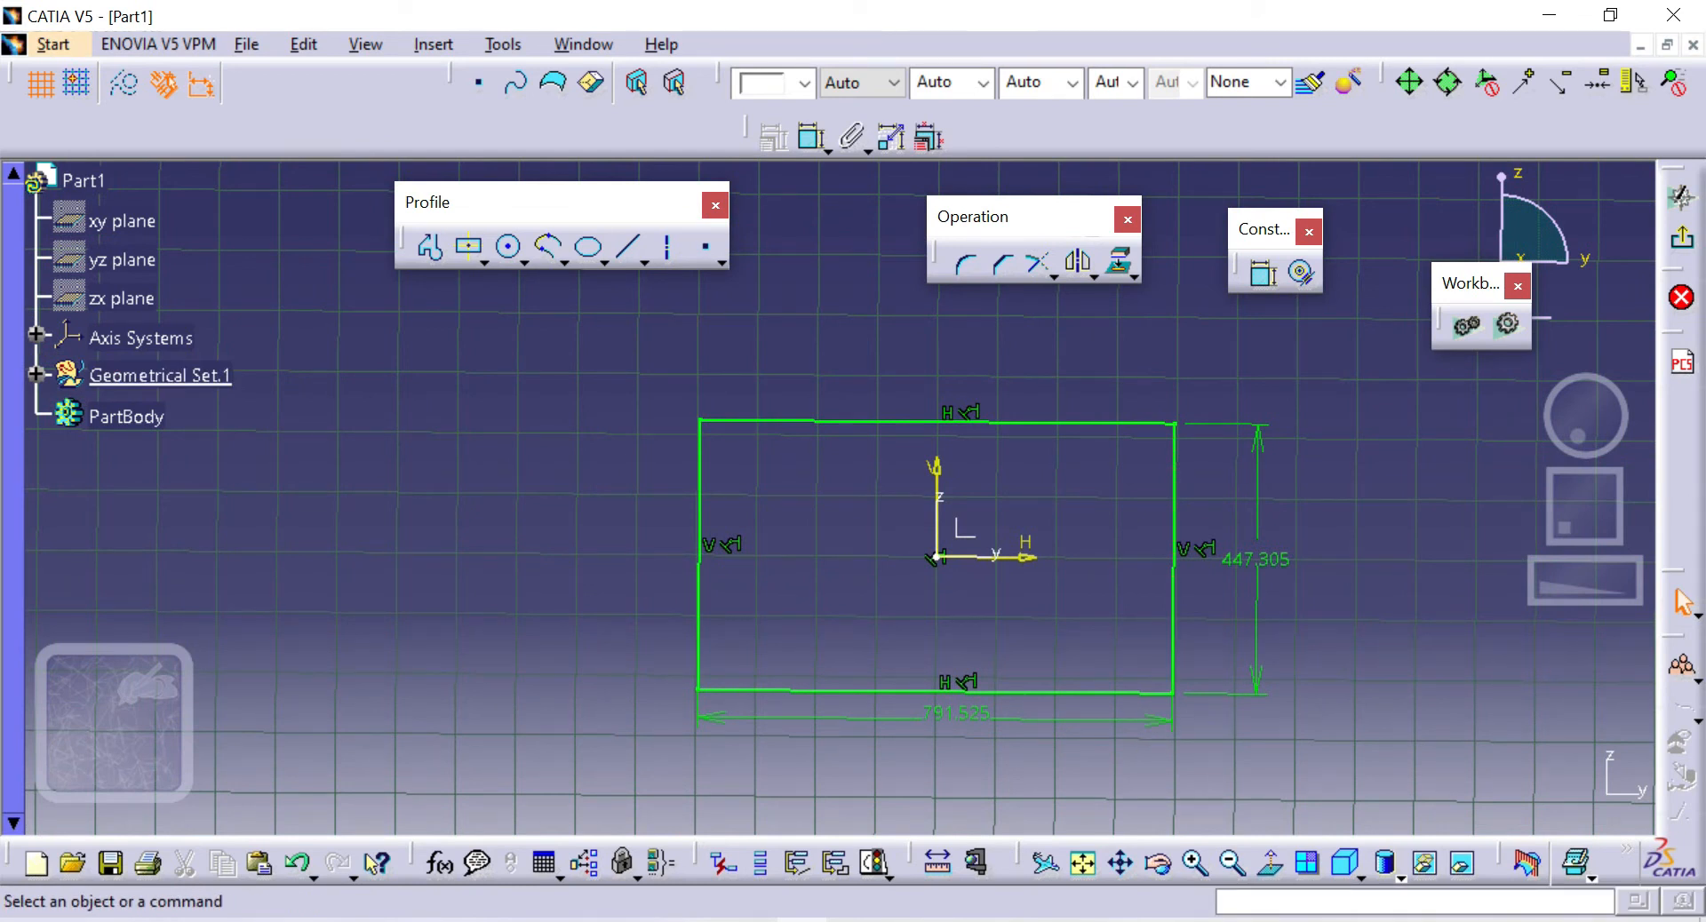
{"action": "left_click_drag", "start_coordinate": [955, 713], "coordinate": [1124, 391]}
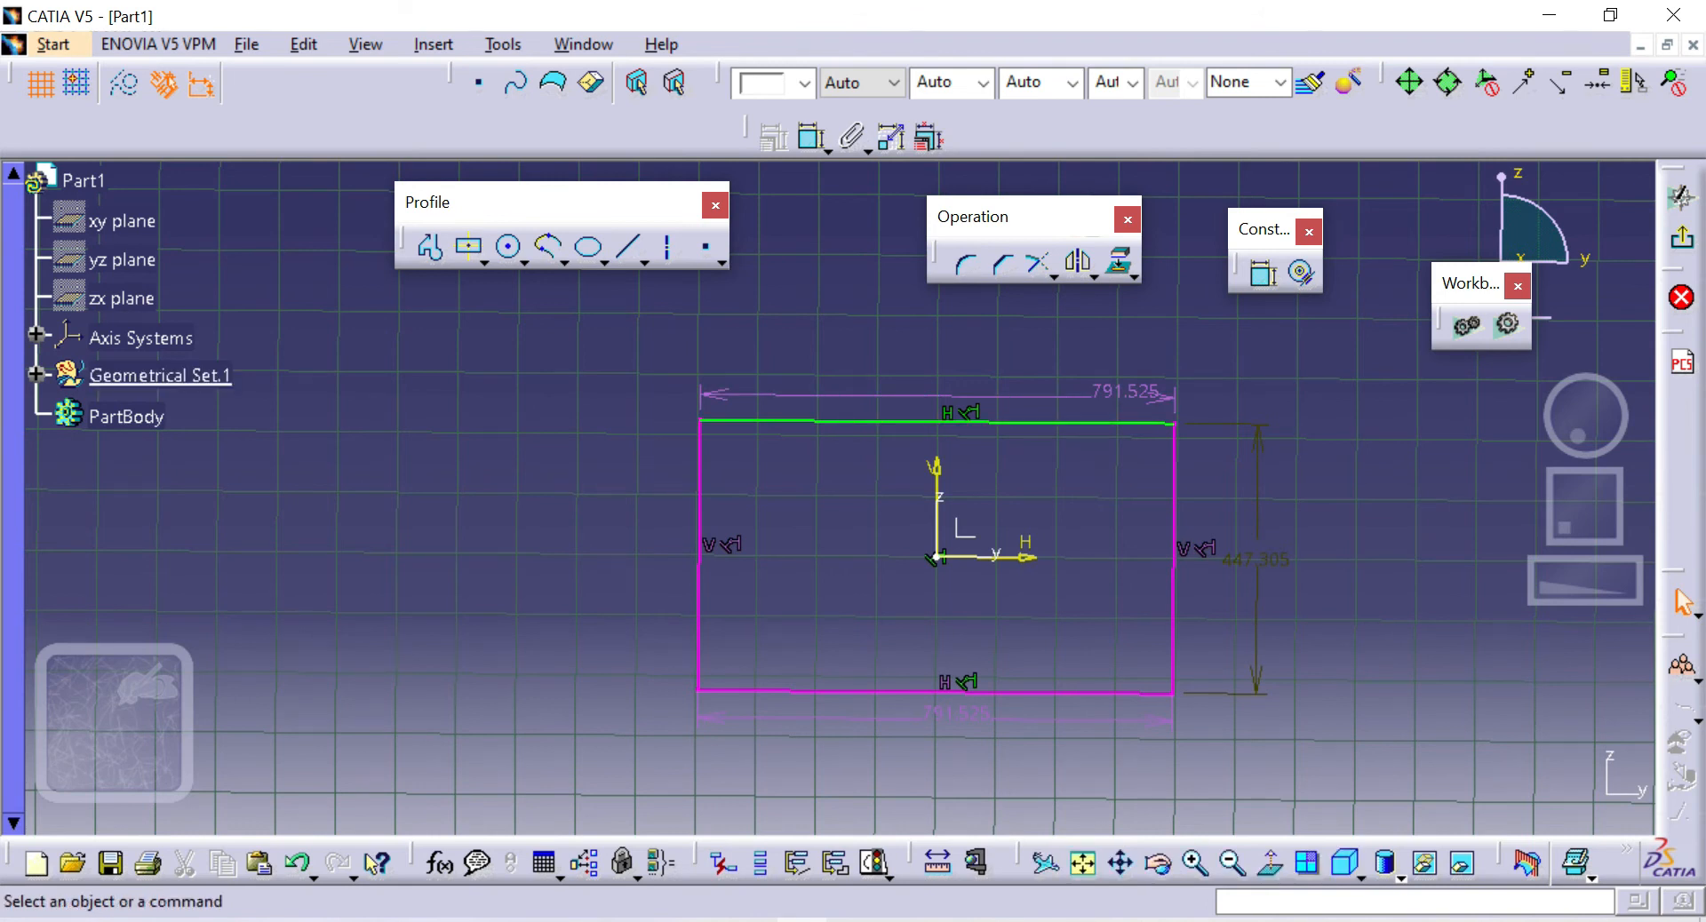
{"action": "left_click", "coordinate": [1004, 394]}
{"action": "key", "text": "Delete"}
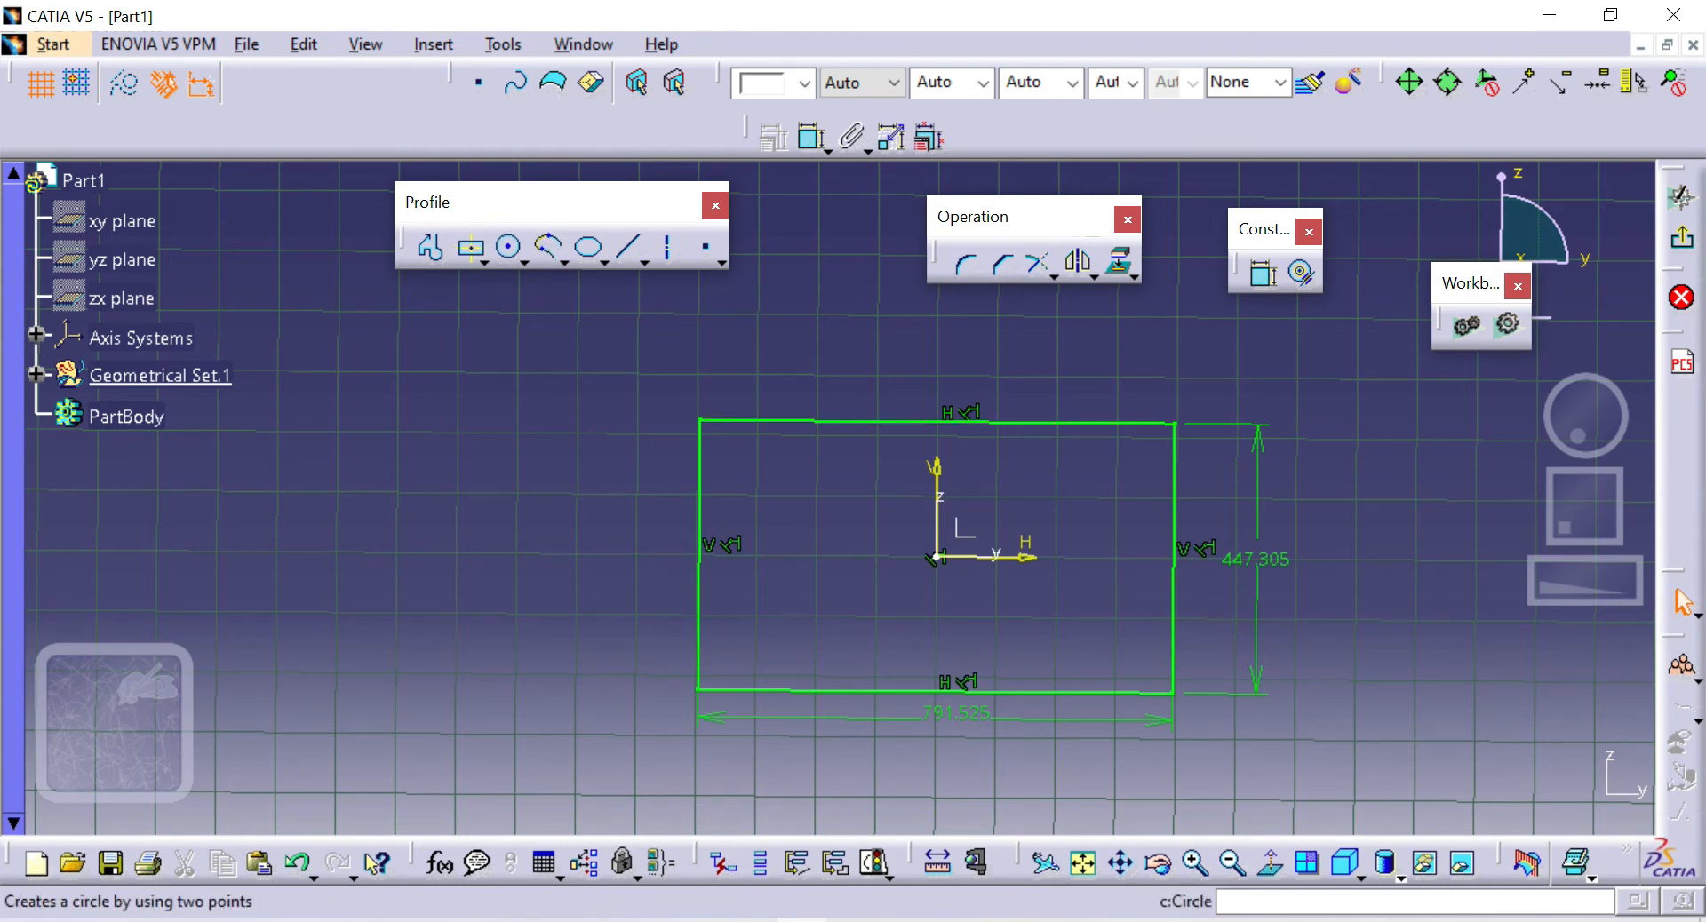
{"action": "left_click", "coordinate": [483, 263]}
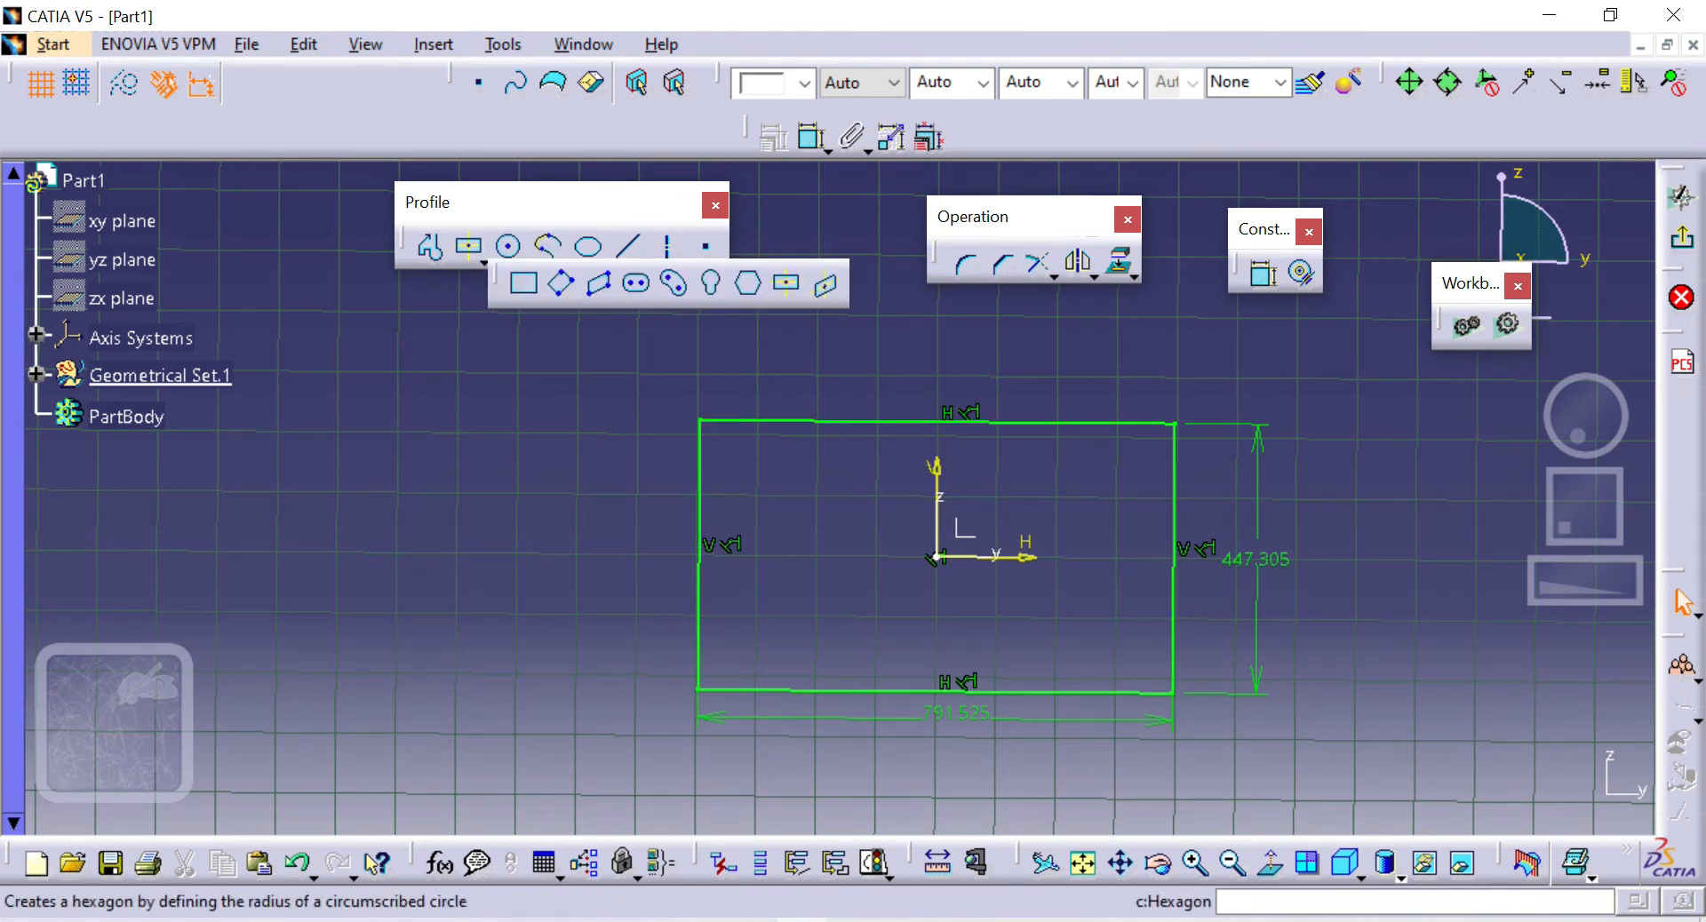
{"action": "left_click", "coordinate": [825, 285]}
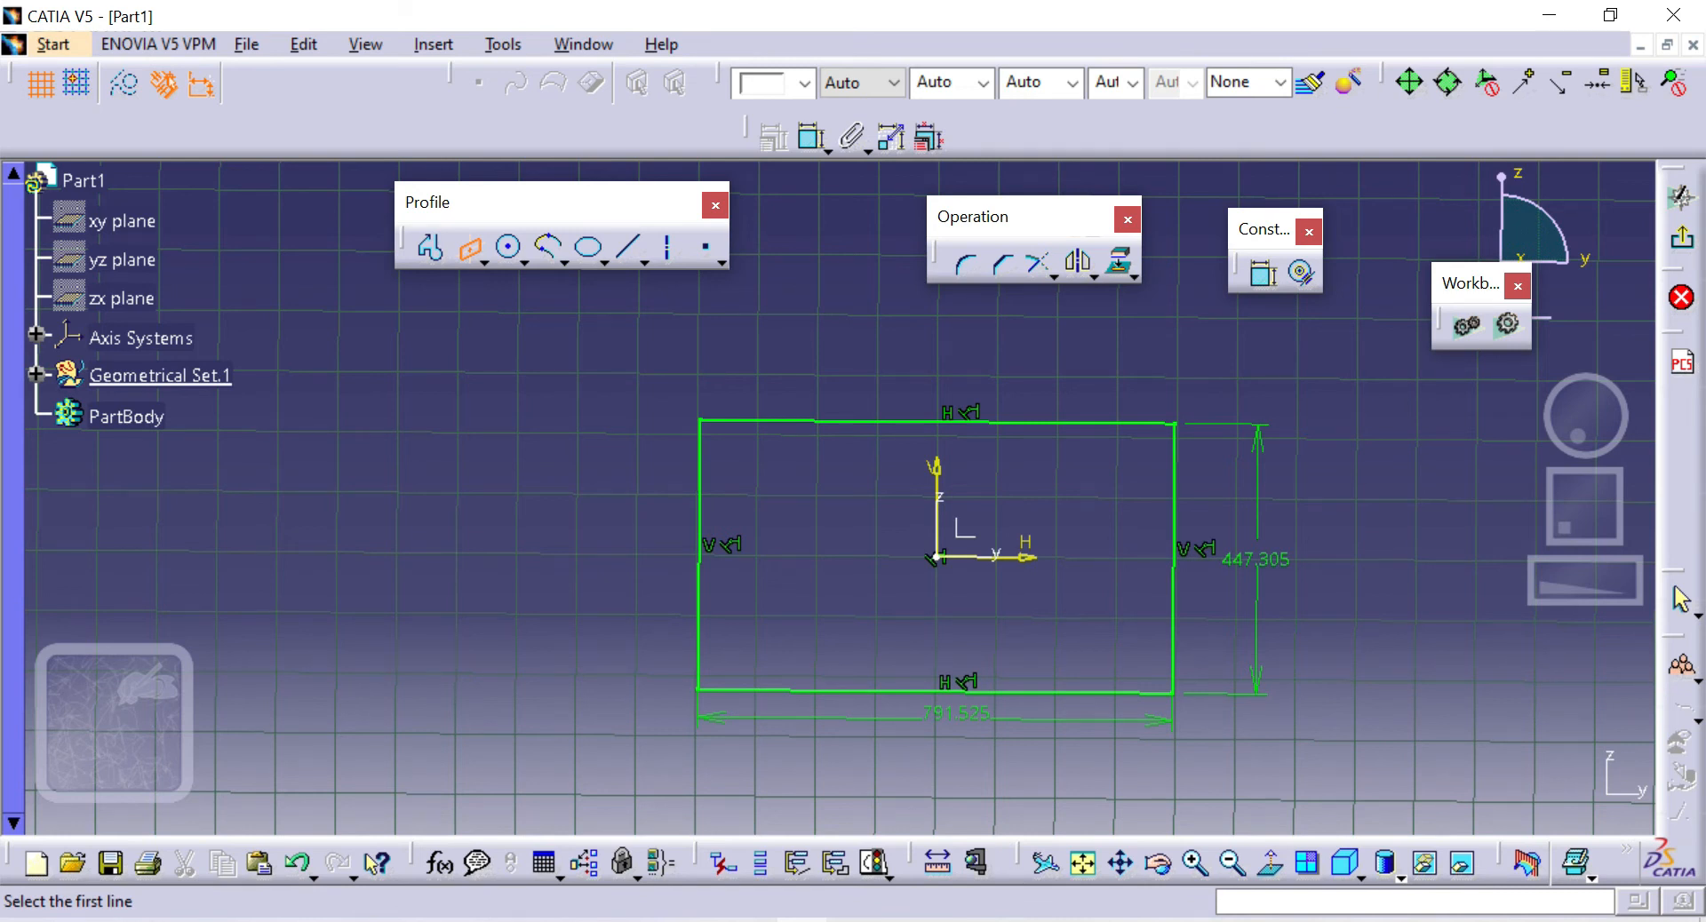
{"action": "key", "text": "Escape"}
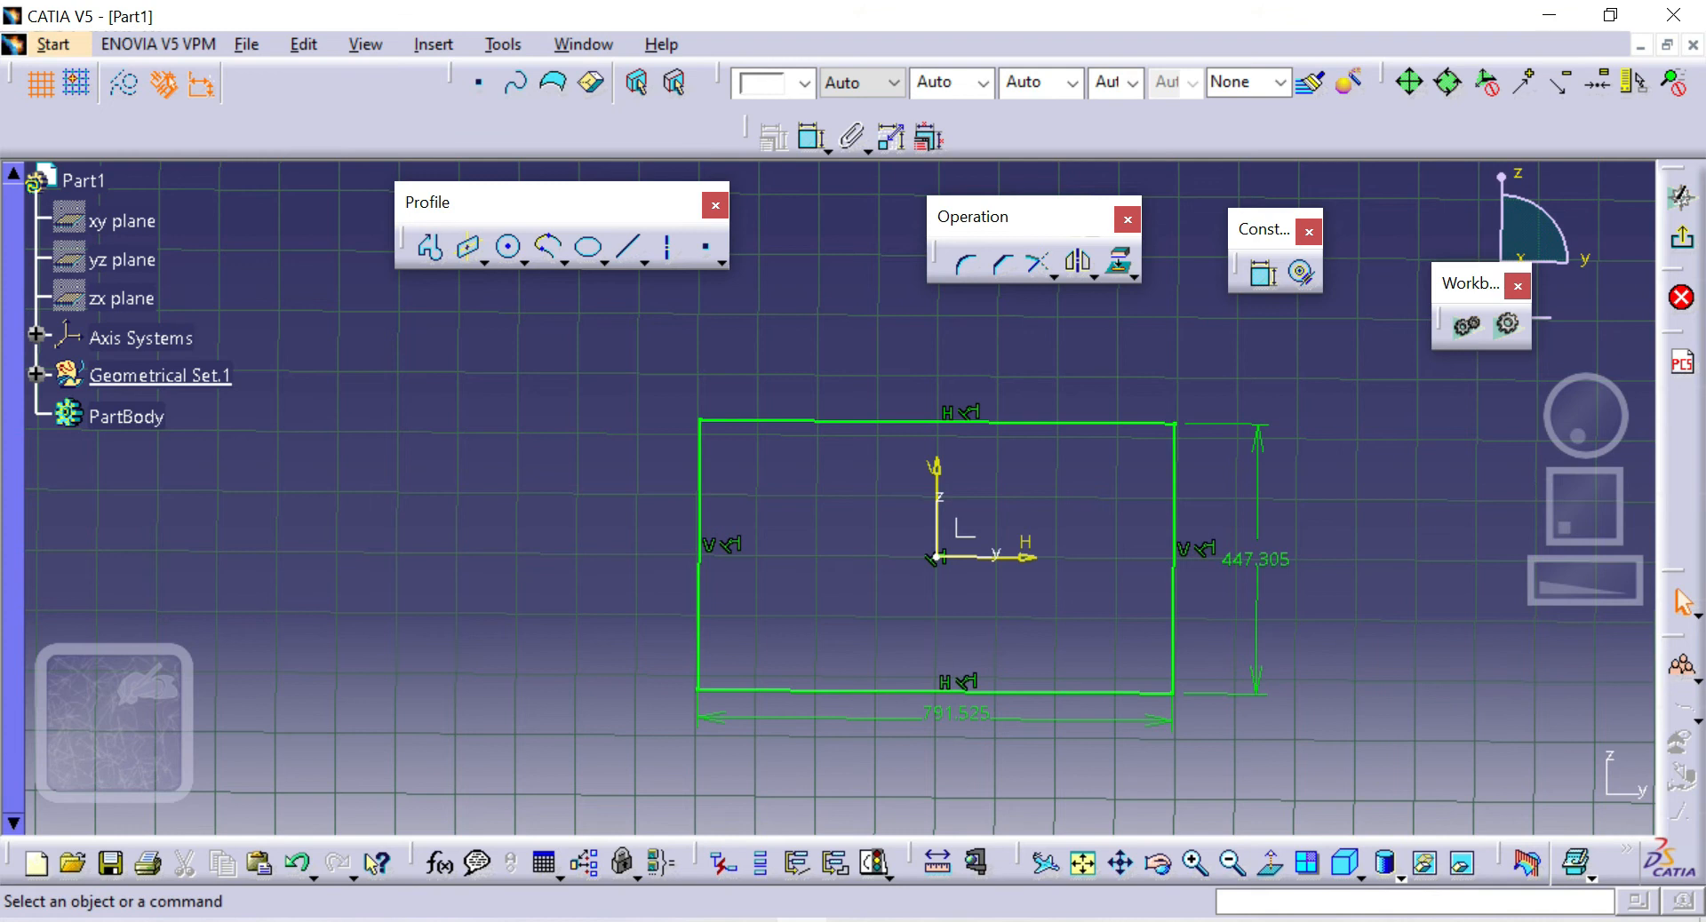
Delete the centered rectangle together with its width and height dimensions from the sketch
{"action": "left_click_drag", "start_coordinate": [1326, 796], "coordinate": [665, 432]}
{"action": "key", "text": "Delete"}
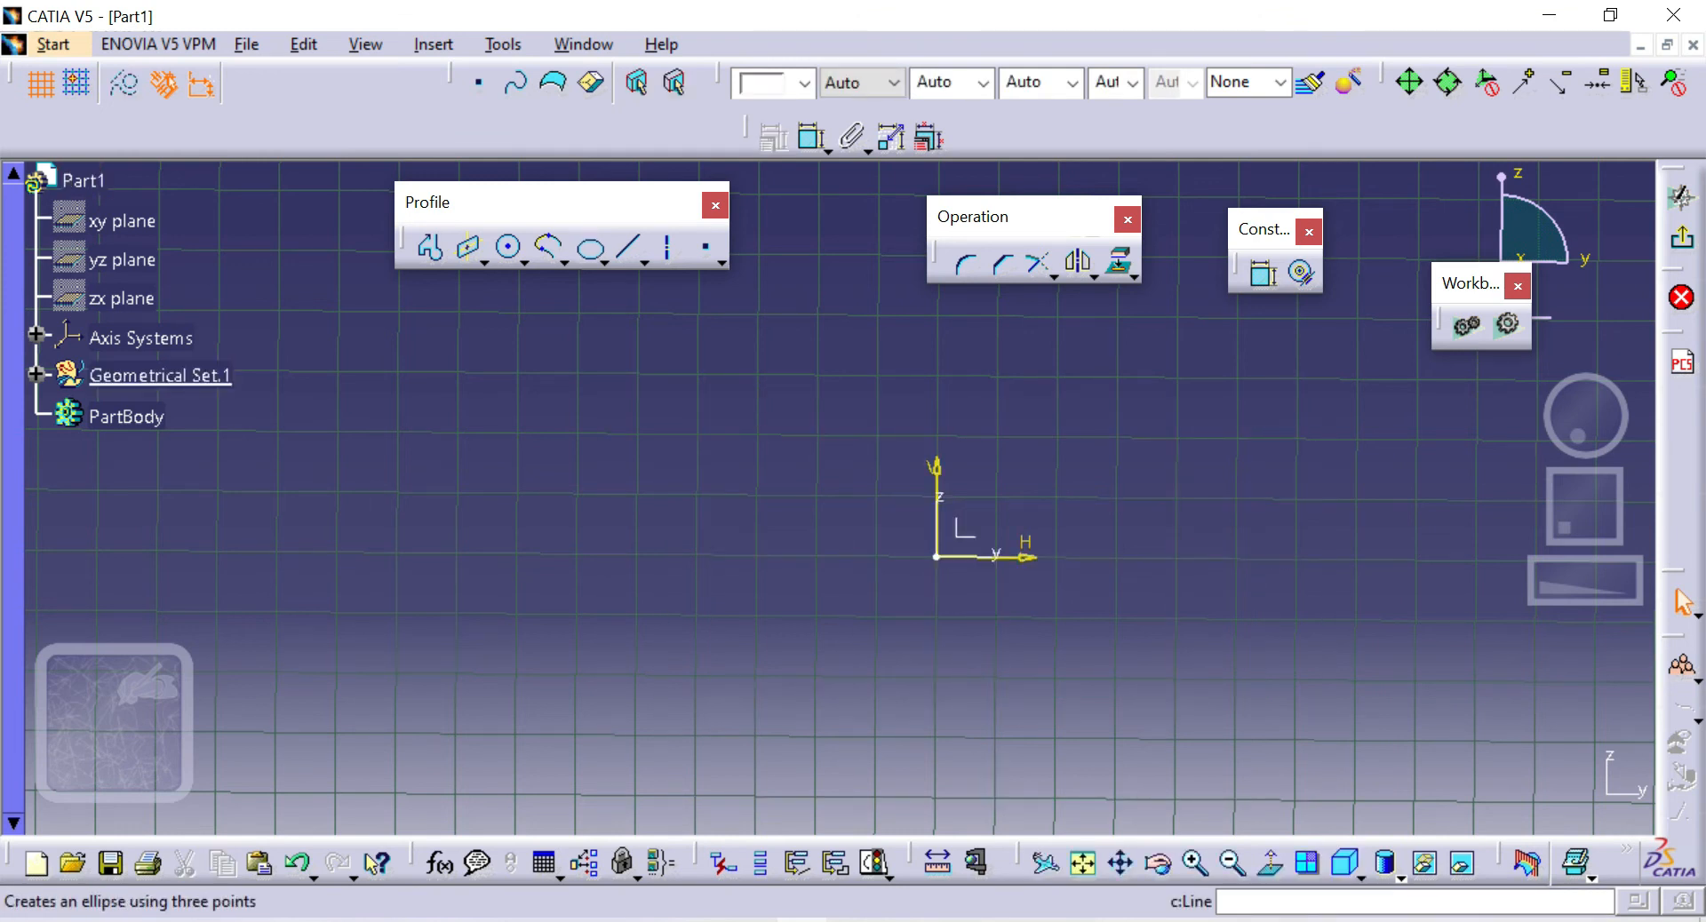
Draw a circle about 390 mm in diameter centered on the sketch origin and dimension its diameter
{"action": "left_click", "coordinate": [509, 248]}
{"action": "left_click", "coordinate": [524, 263]}
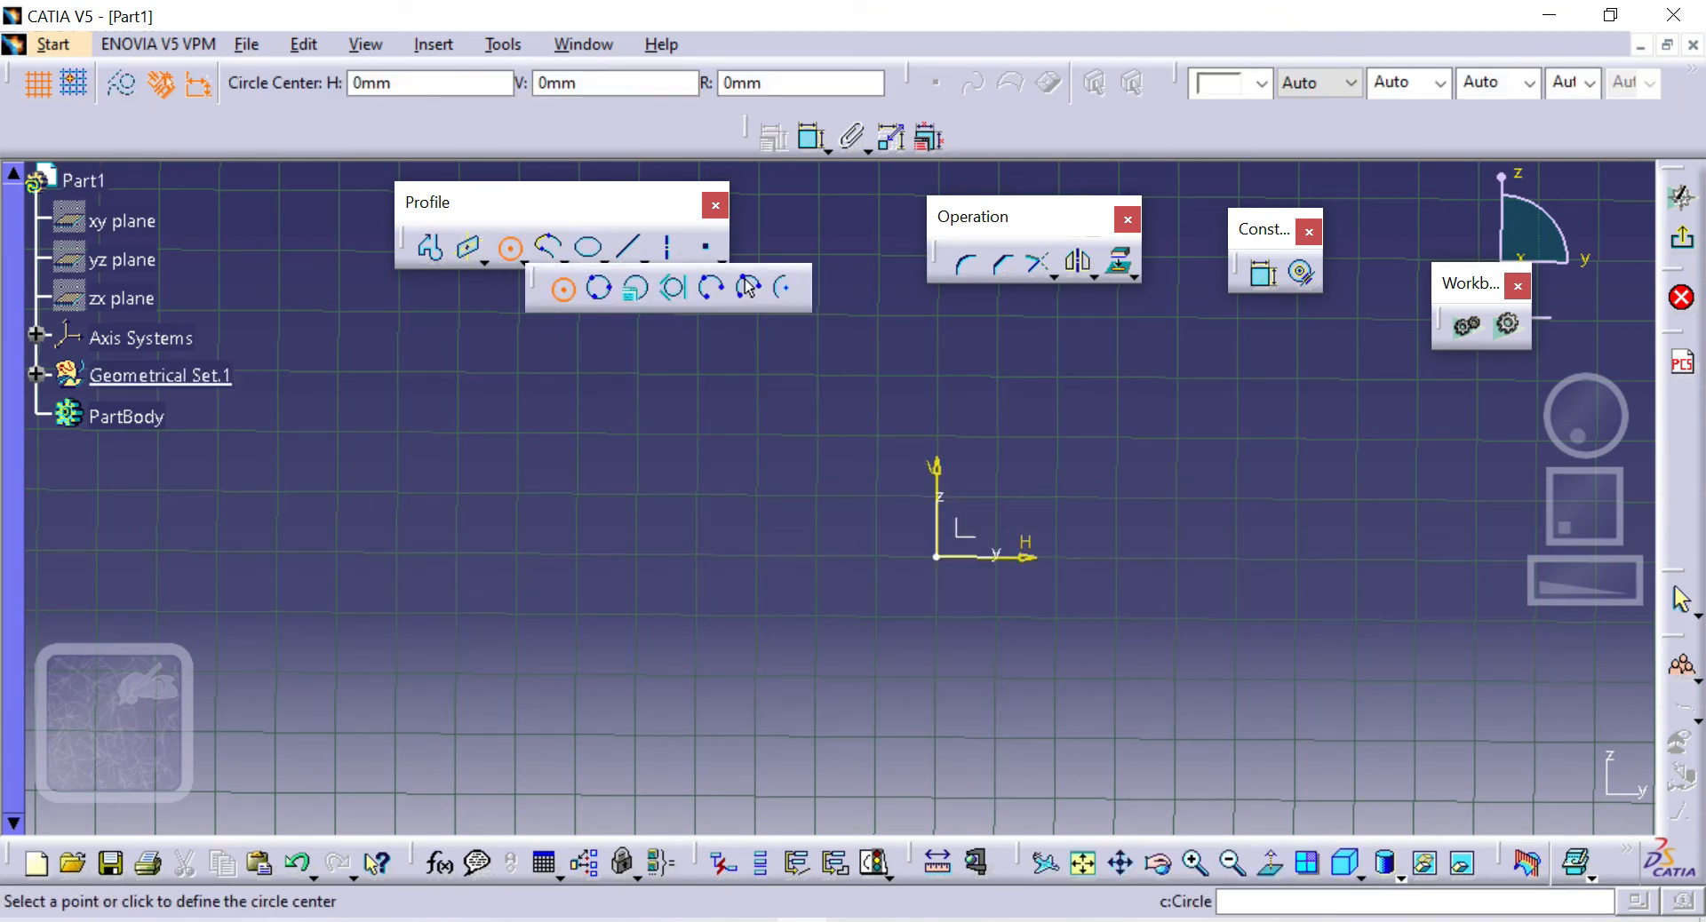
{"action": "left_click", "coordinate": [936, 557]}
{"action": "left_click", "coordinate": [1041, 607]}
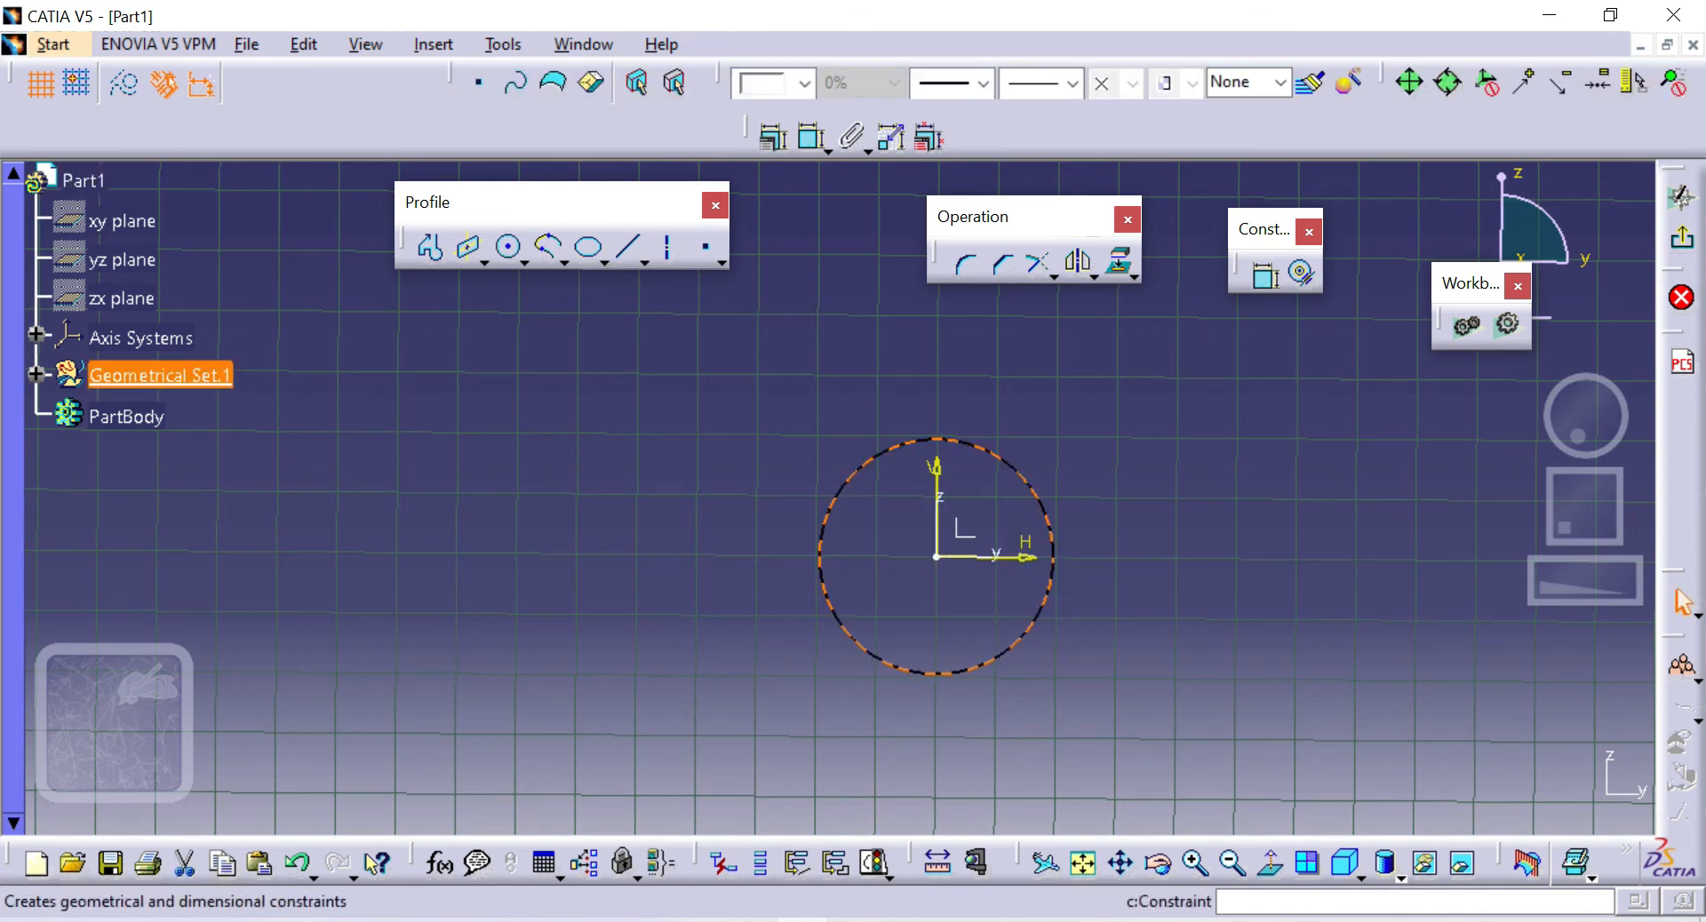
{"action": "left_click", "coordinate": [1262, 273]}
{"action": "left_click", "coordinate": [1066, 439]}
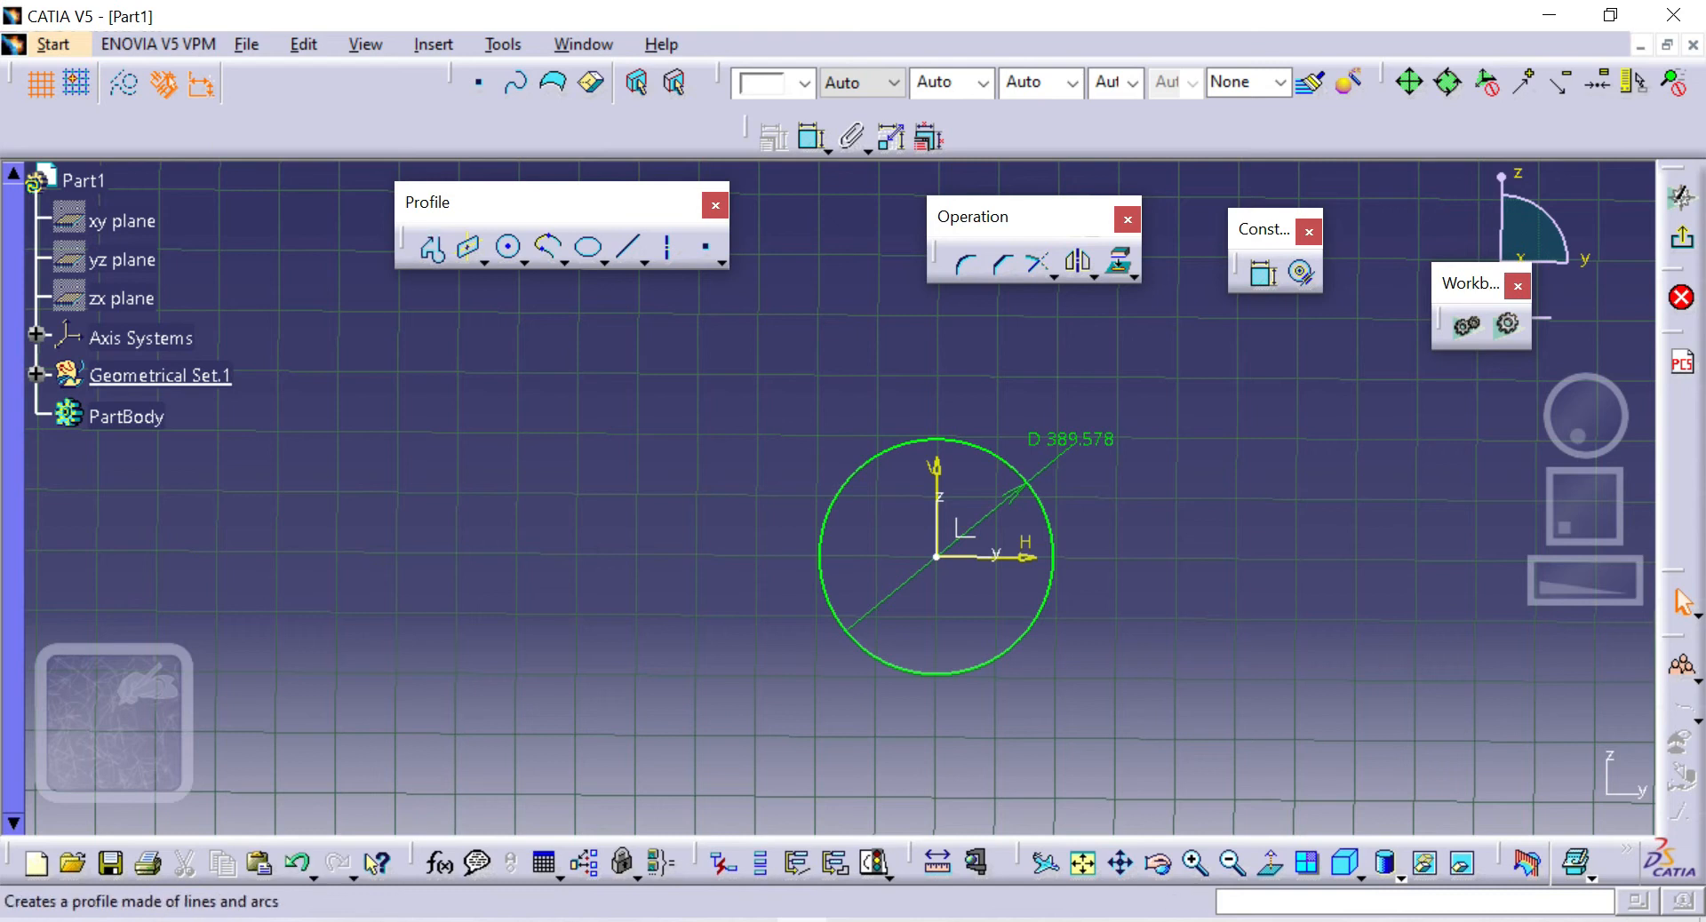
Draw a three-point circle of about 194 mm radius on the negative H side, clear of the origin circle
{"action": "left_click", "coordinate": [523, 261]}
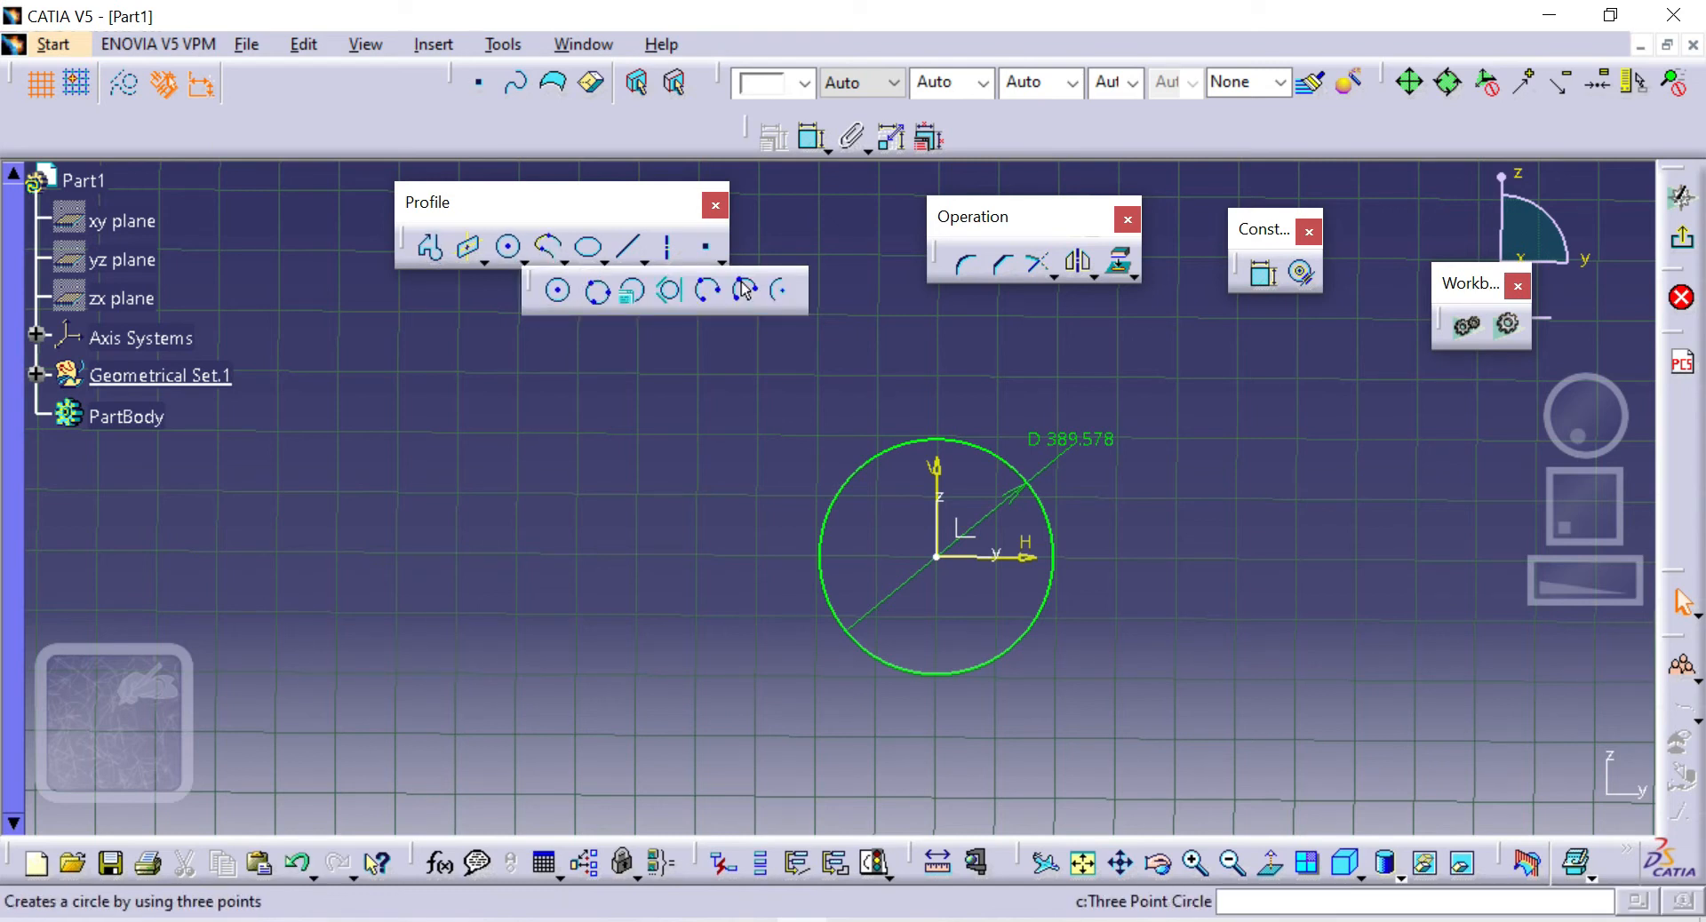
{"action": "left_click", "coordinate": [745, 290]}
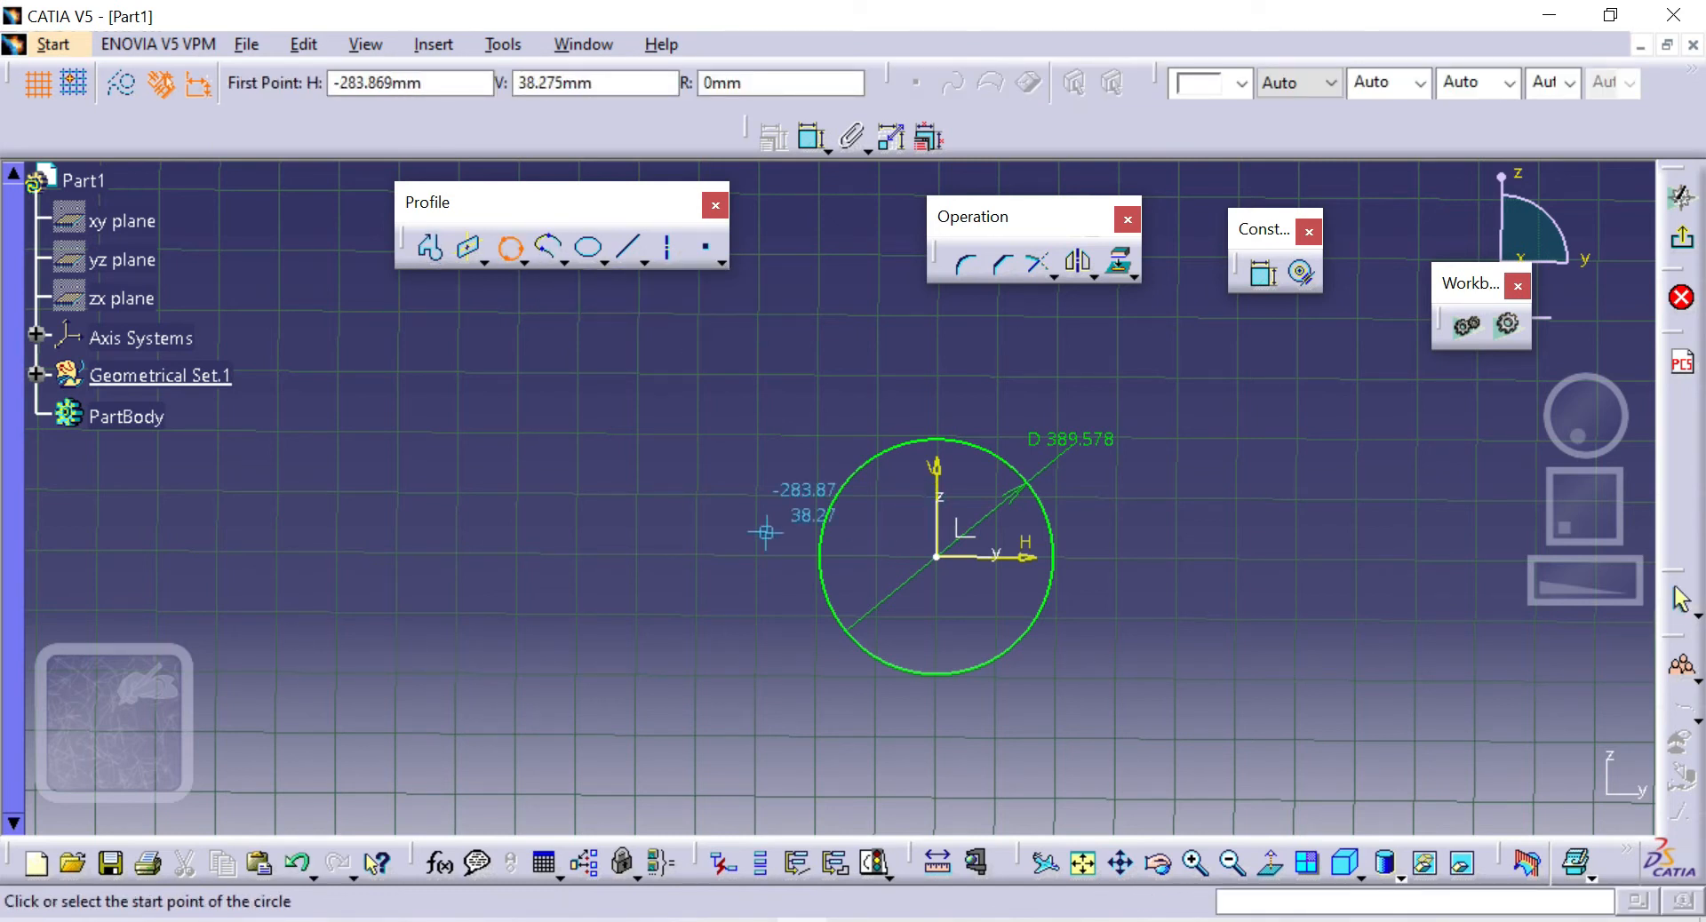
{"action": "left_click", "coordinate": [375, 553]}
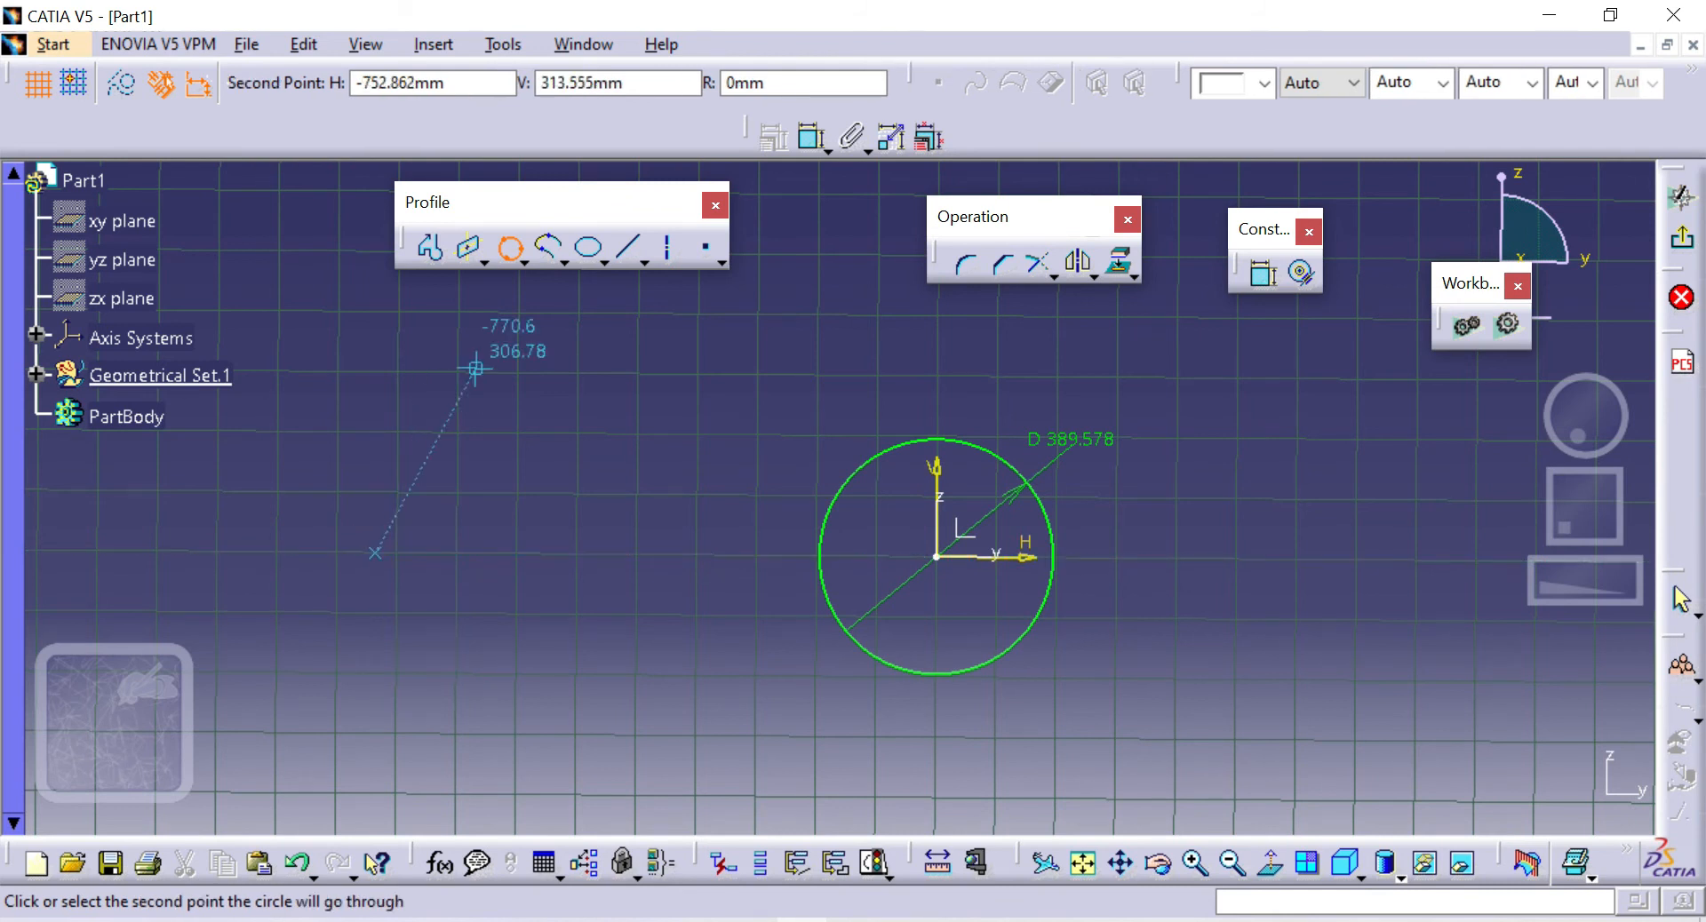
{"action": "left_click", "coordinate": [561, 447]}
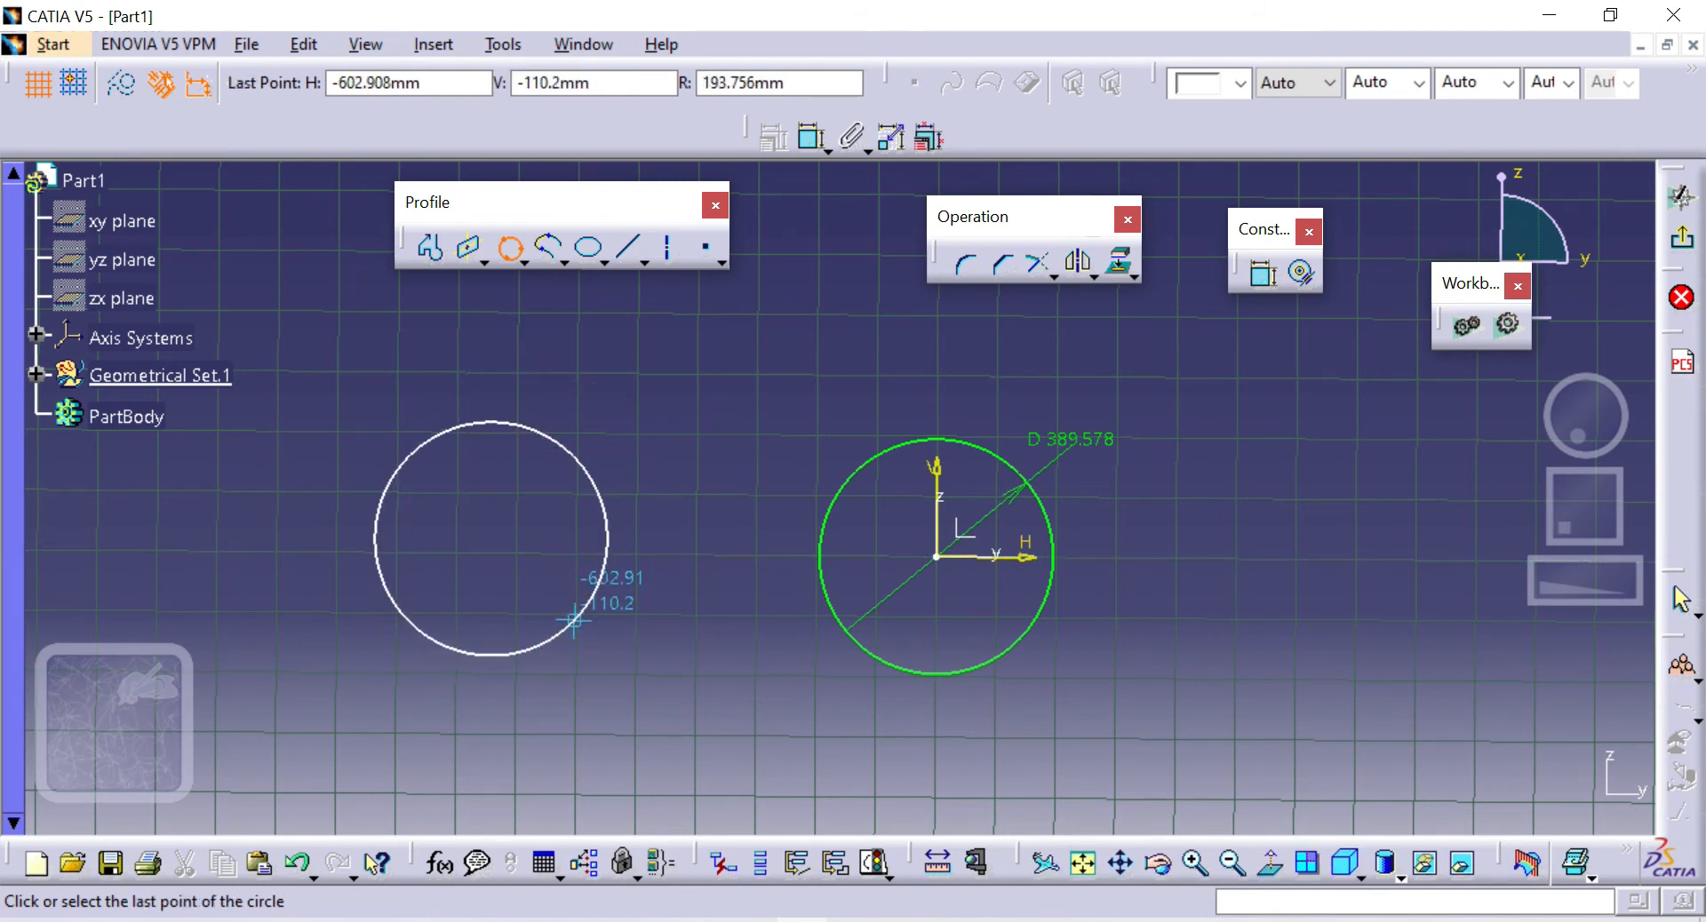
{"action": "left_click", "coordinate": [577, 609]}
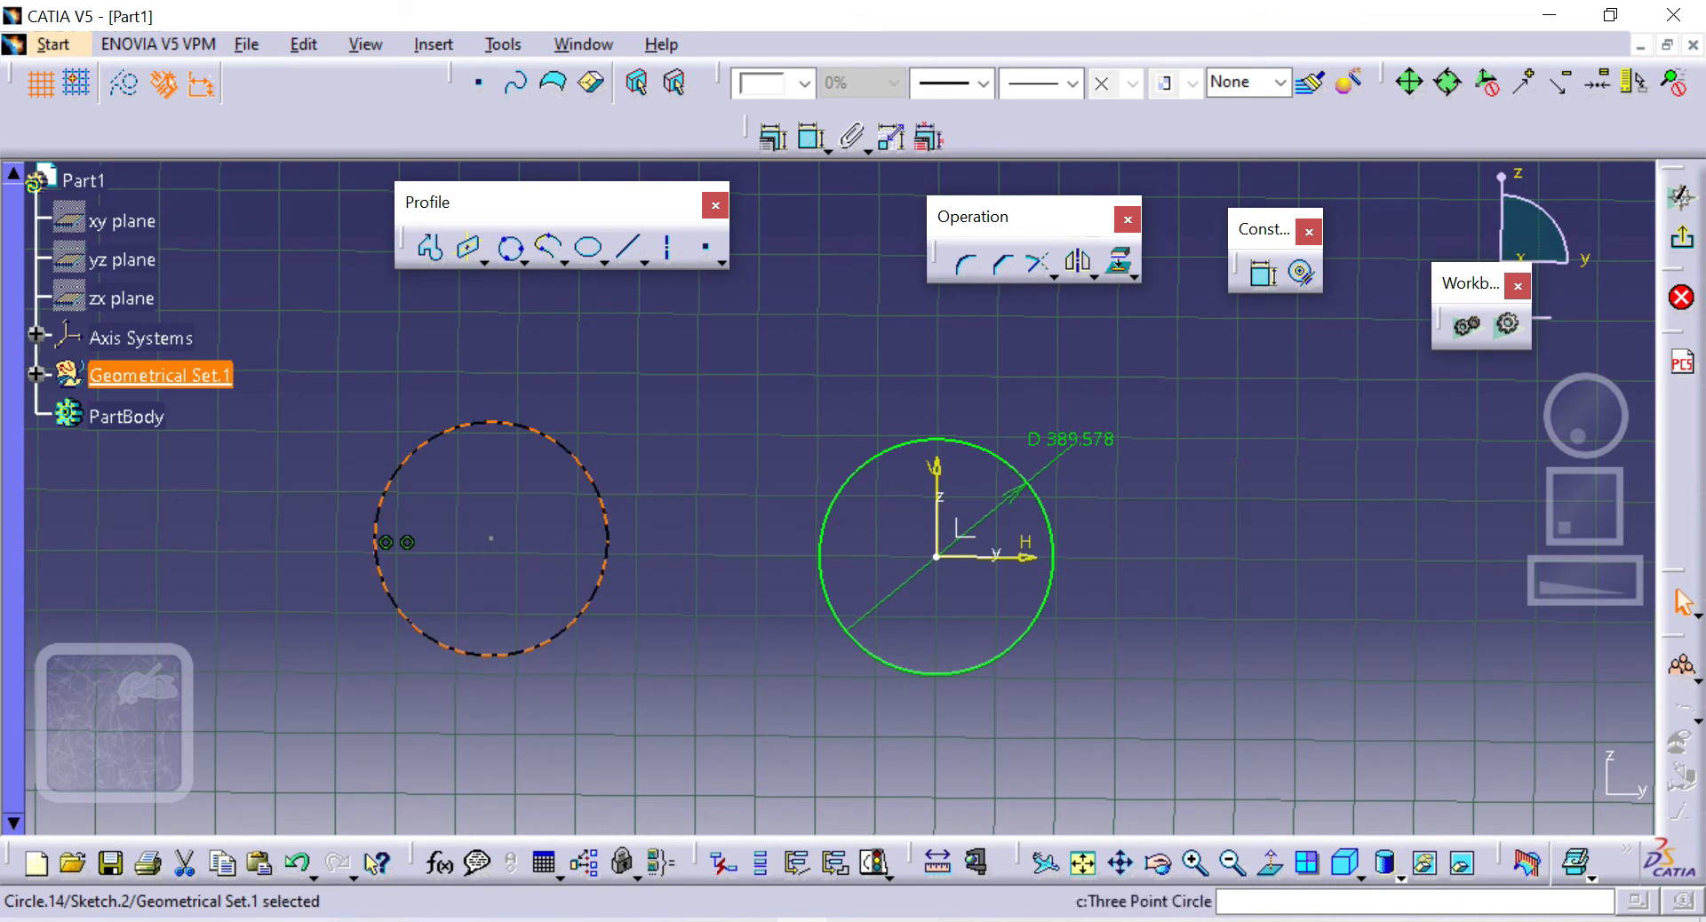
Create a circle using coordinates, with its center at H 10 mm and V 10 mm and a radius of 50 mm
{"action": "left_click", "coordinate": [524, 262]}
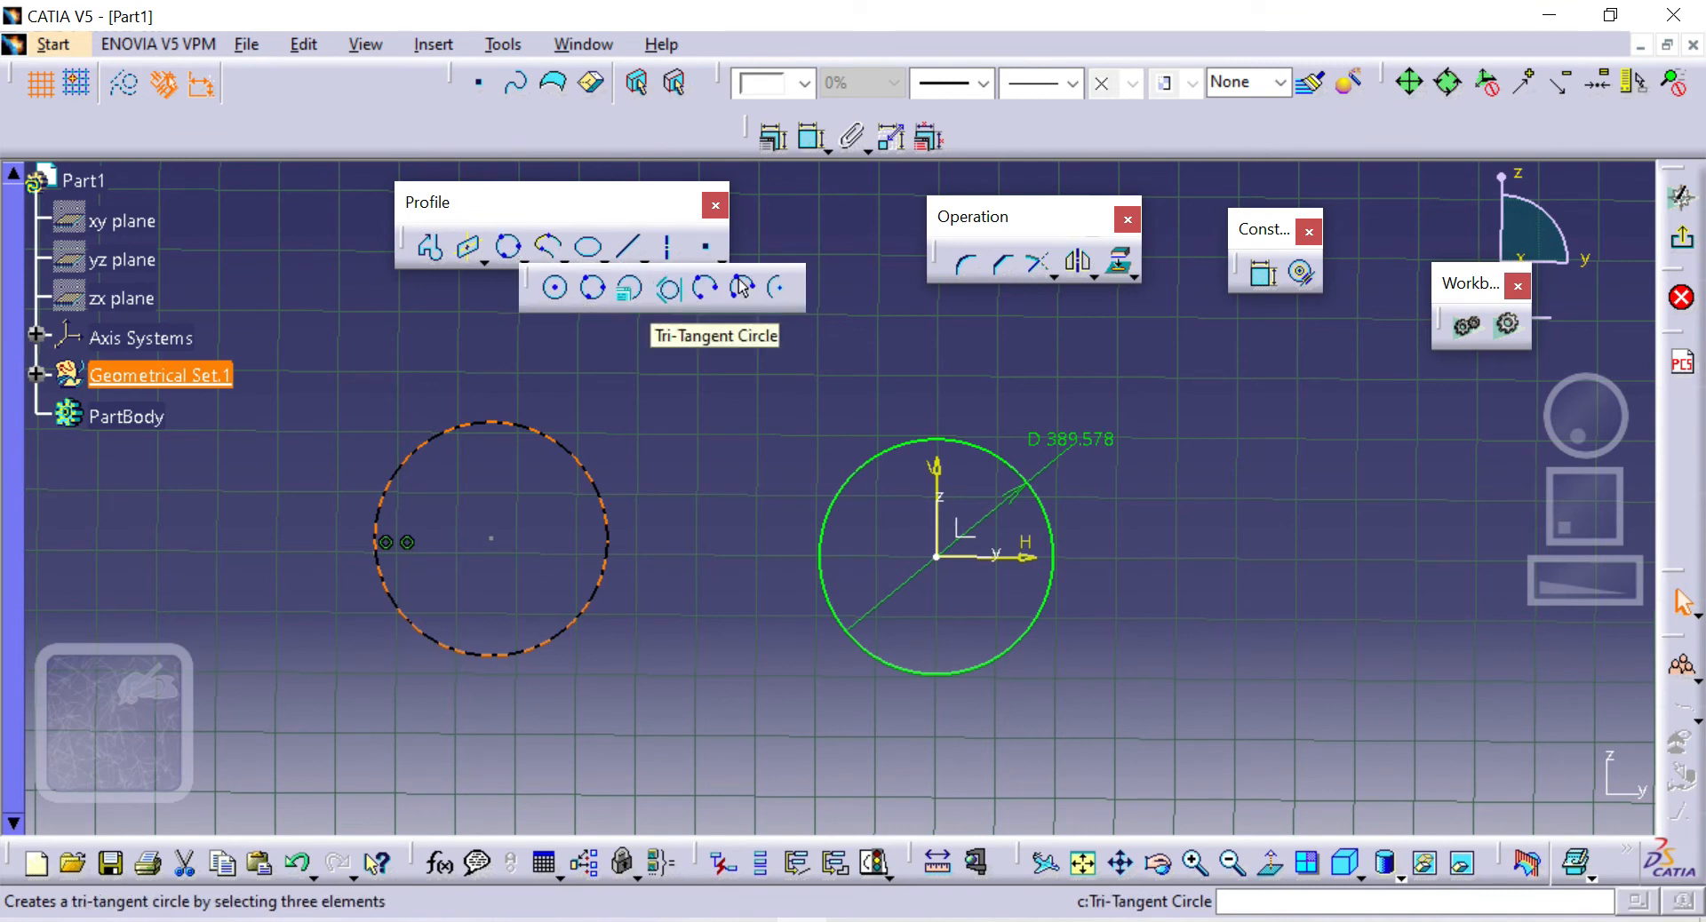
{"action": "left_click", "coordinate": [742, 286]}
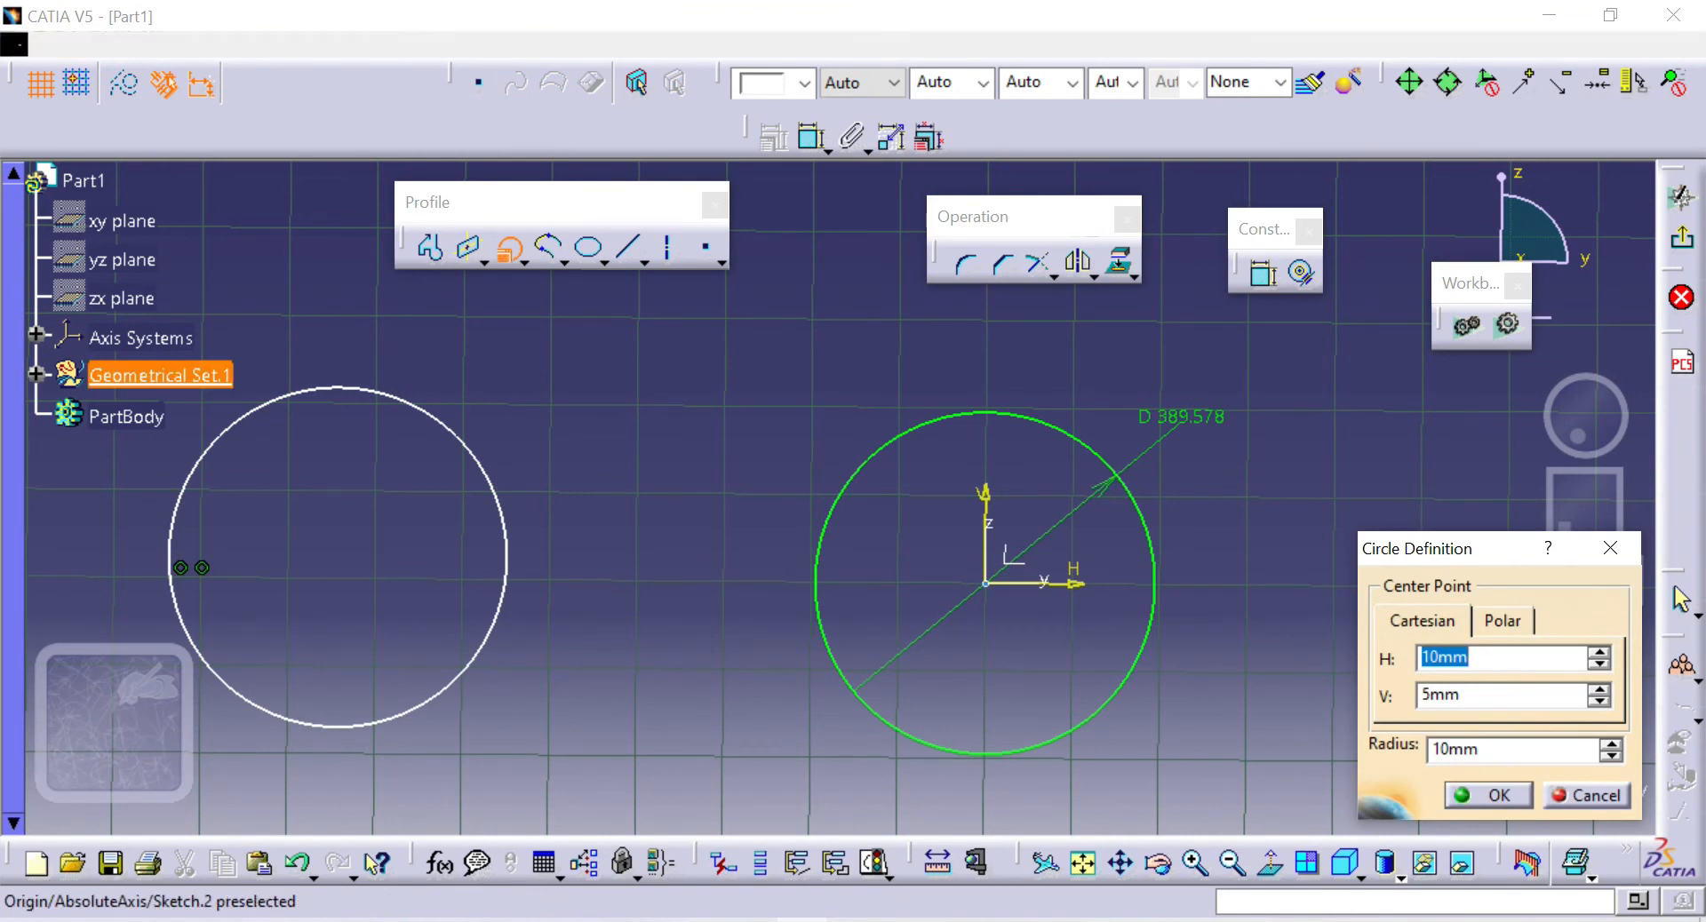
{"action": "key", "text": "Tab"}
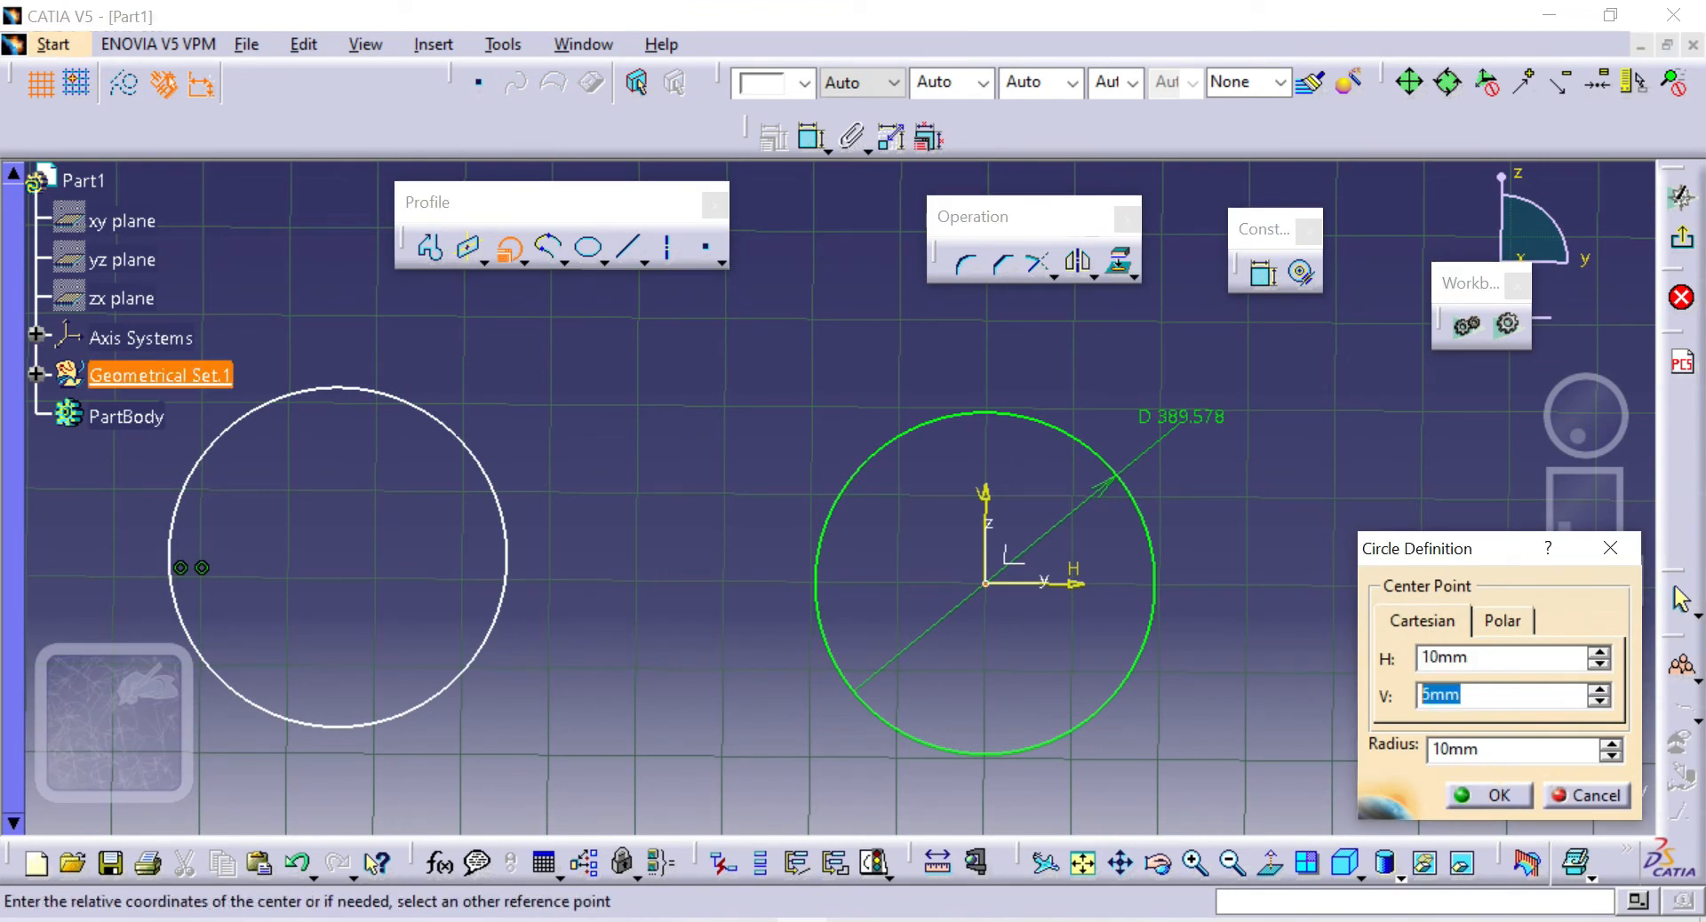
{"action": "type", "text": "10"}
{"action": "key", "text": "Tab"}
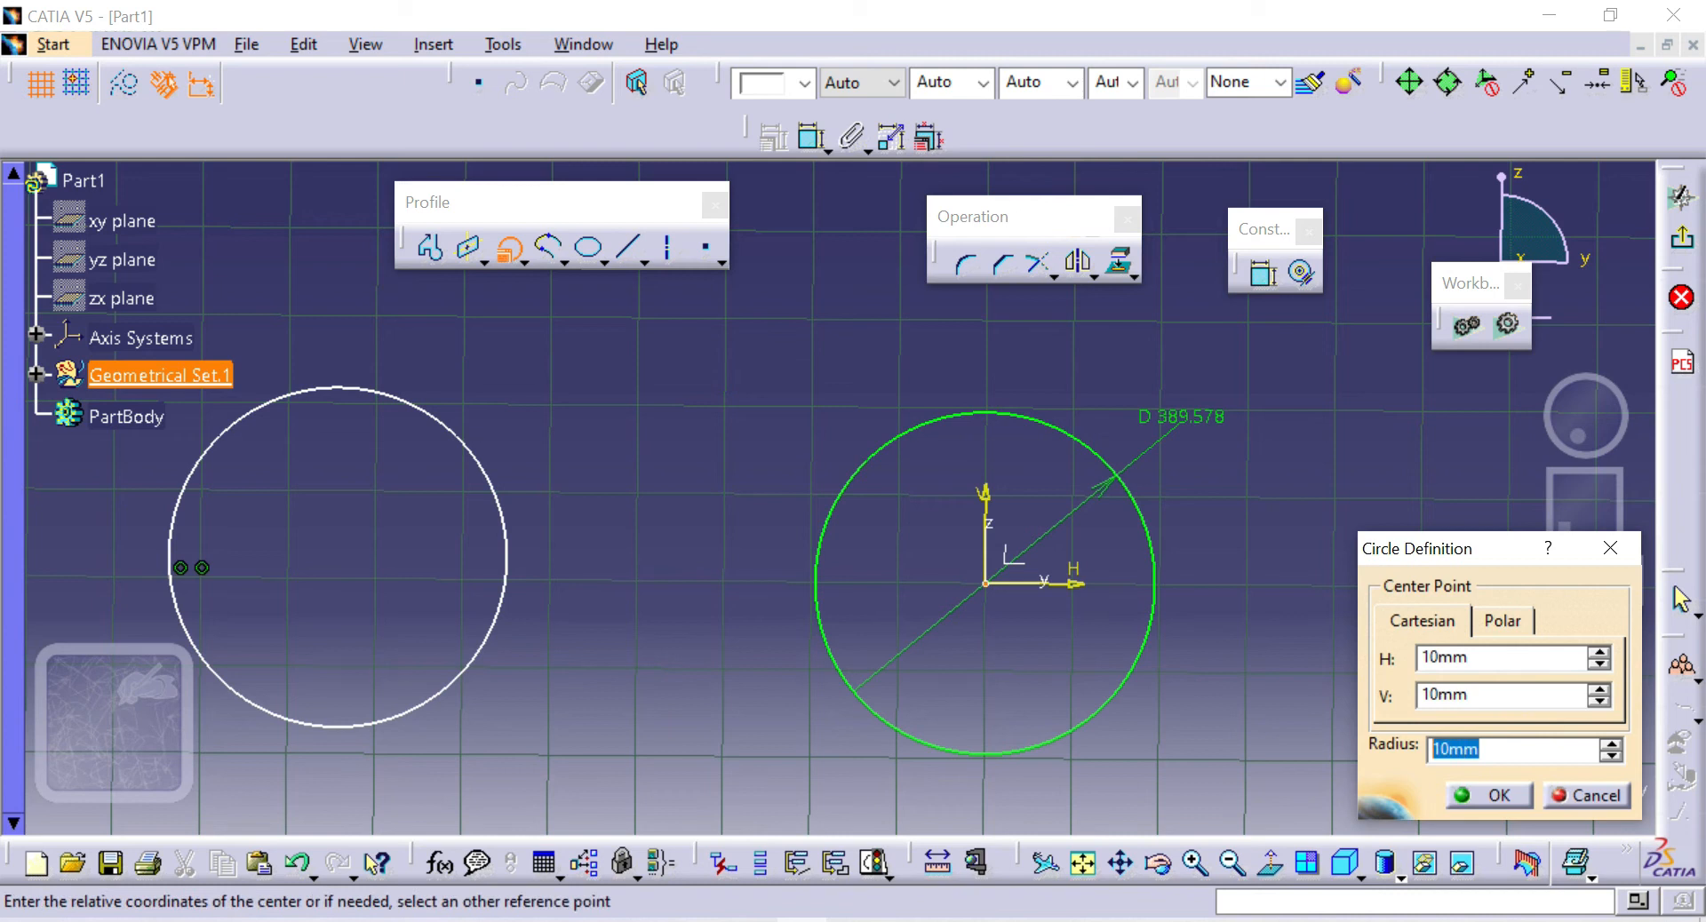
{"action": "type", "text": "50"}
{"action": "key", "text": "Return"}
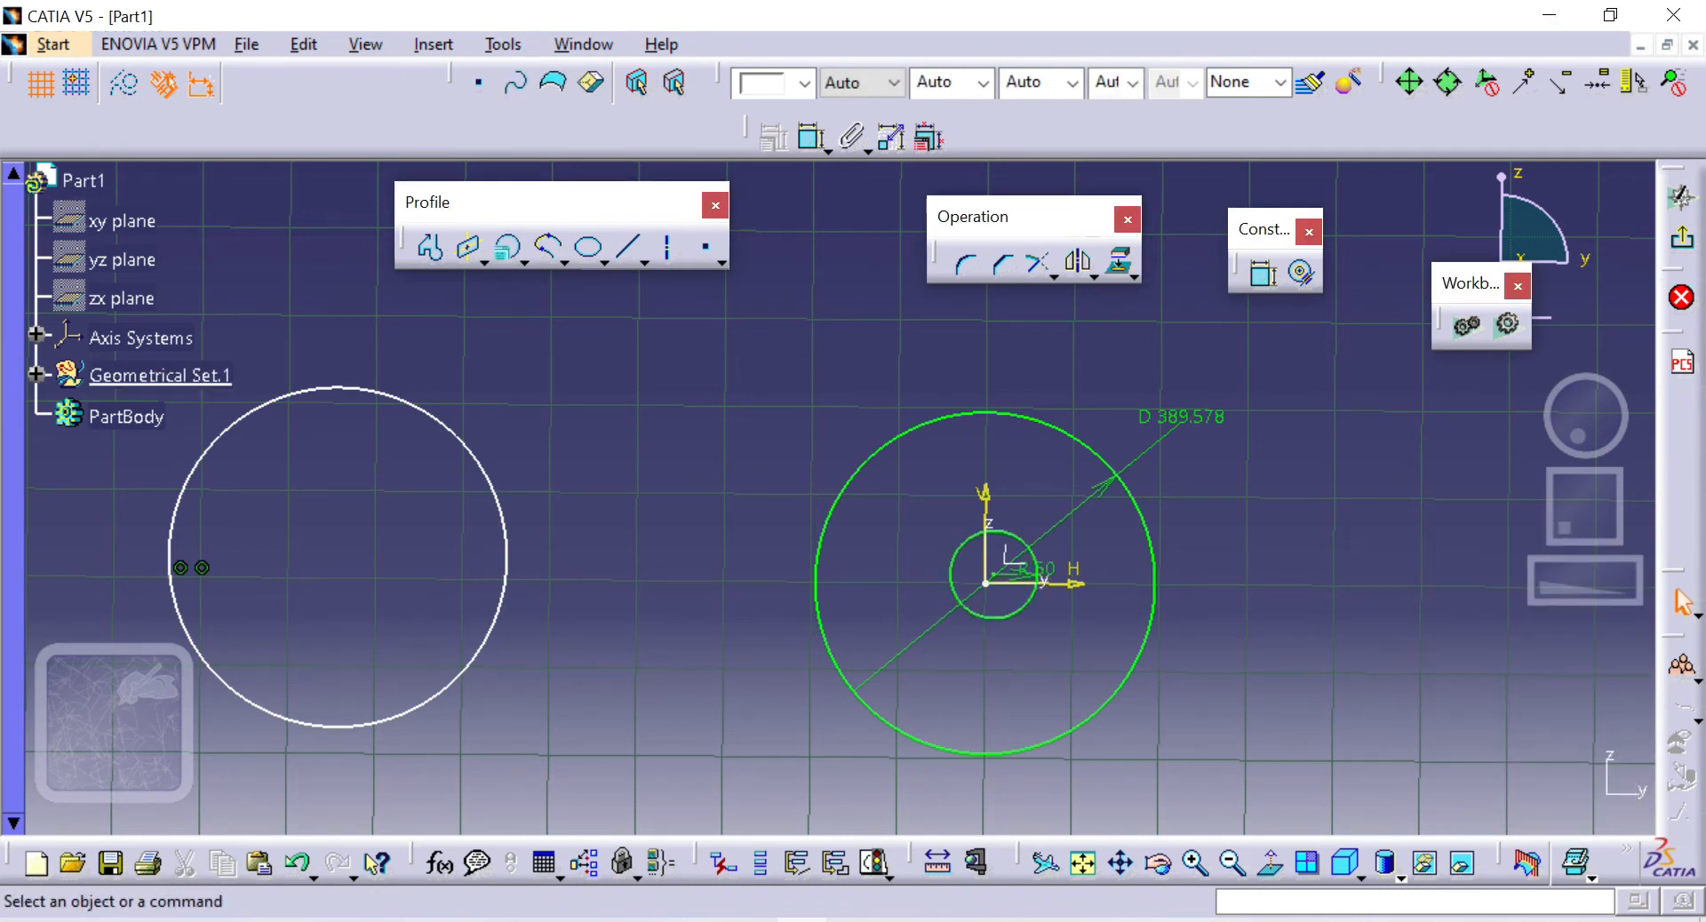
Add a diameter dimension to the small 50 mm radius circle, placing it outside that circle toward the upper positive H side
{"action": "left_click", "coordinate": [1262, 273]}
{"action": "left_click", "coordinate": [1020, 539]}
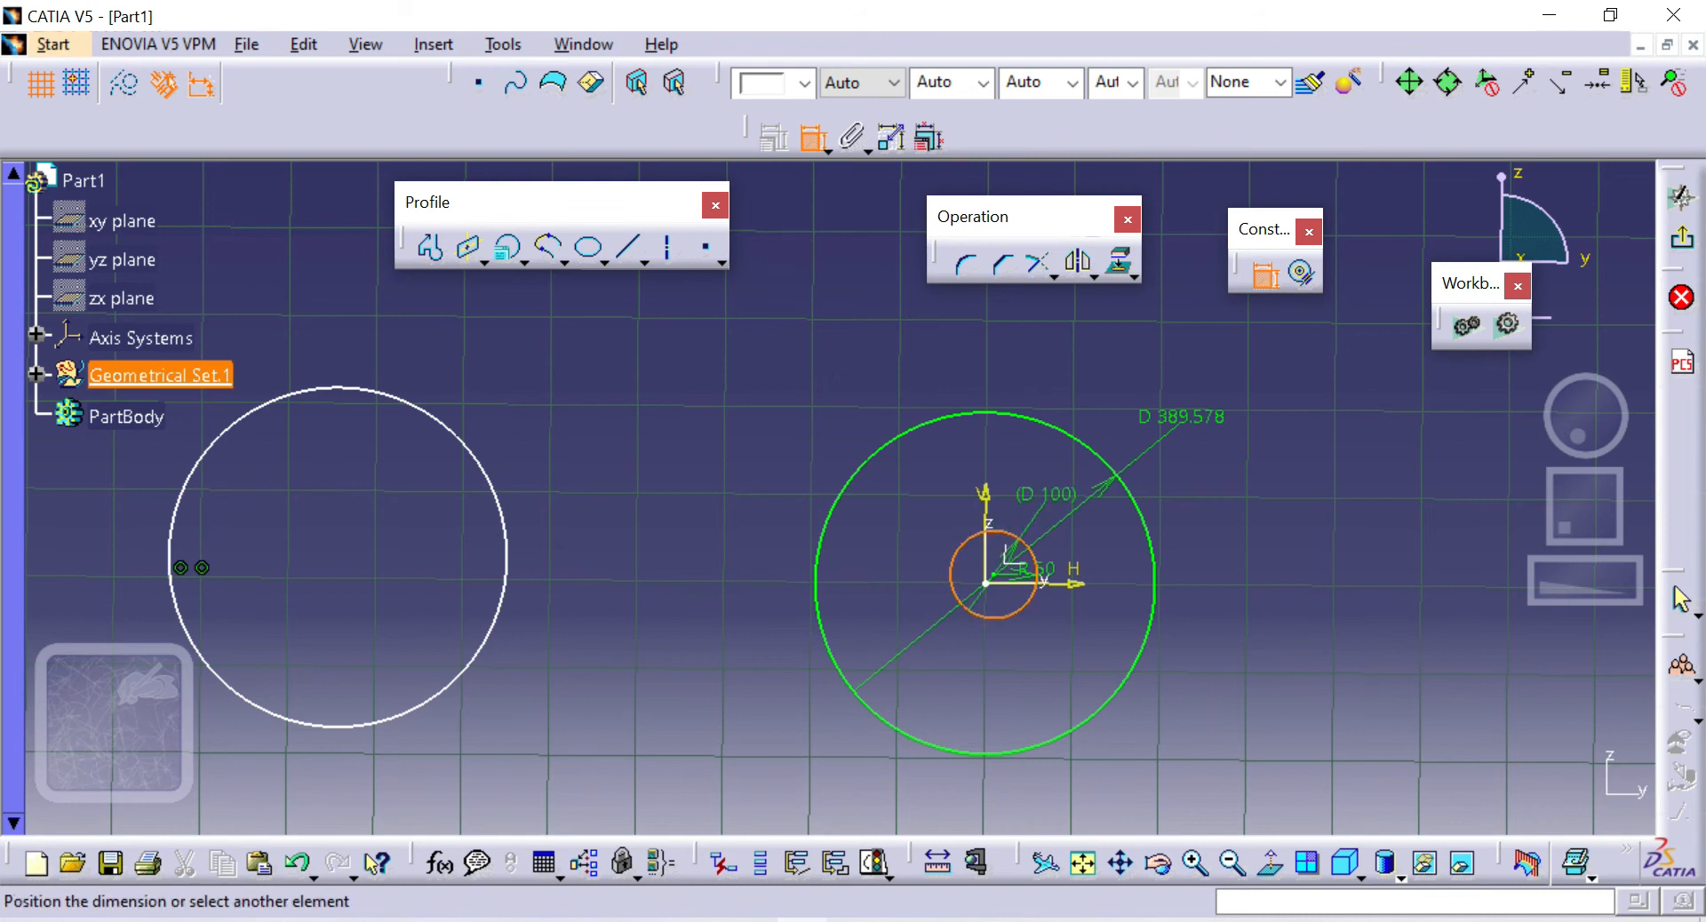
{"action": "left_click", "coordinate": [1079, 449]}
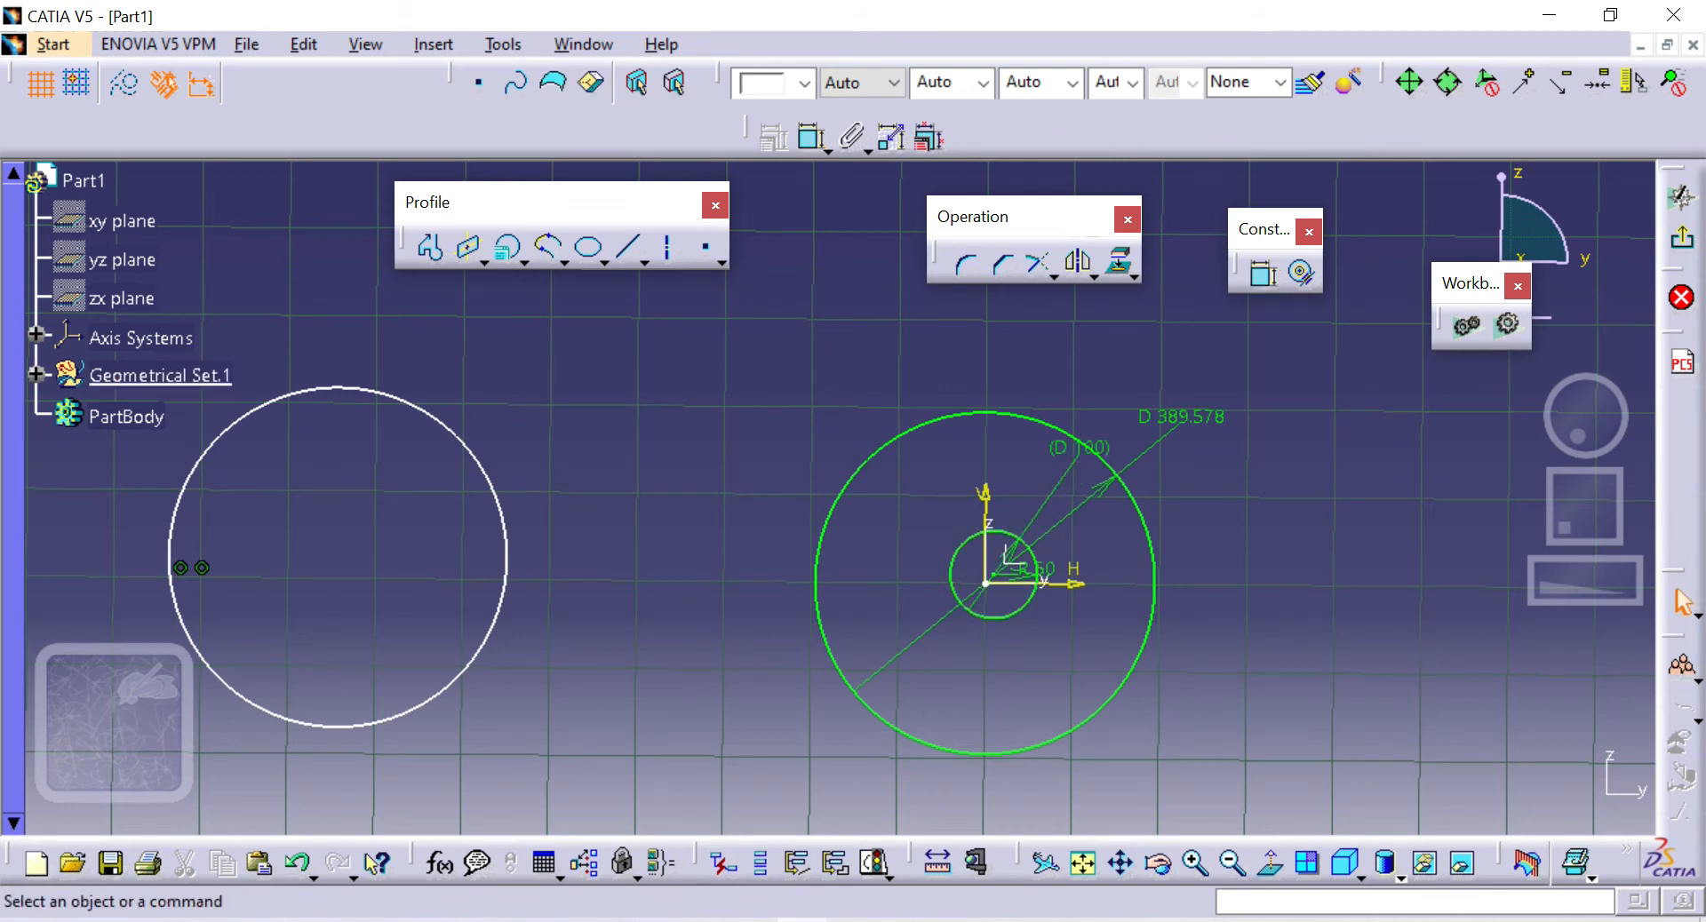
{"action": "left_click", "coordinate": [1019, 538]}
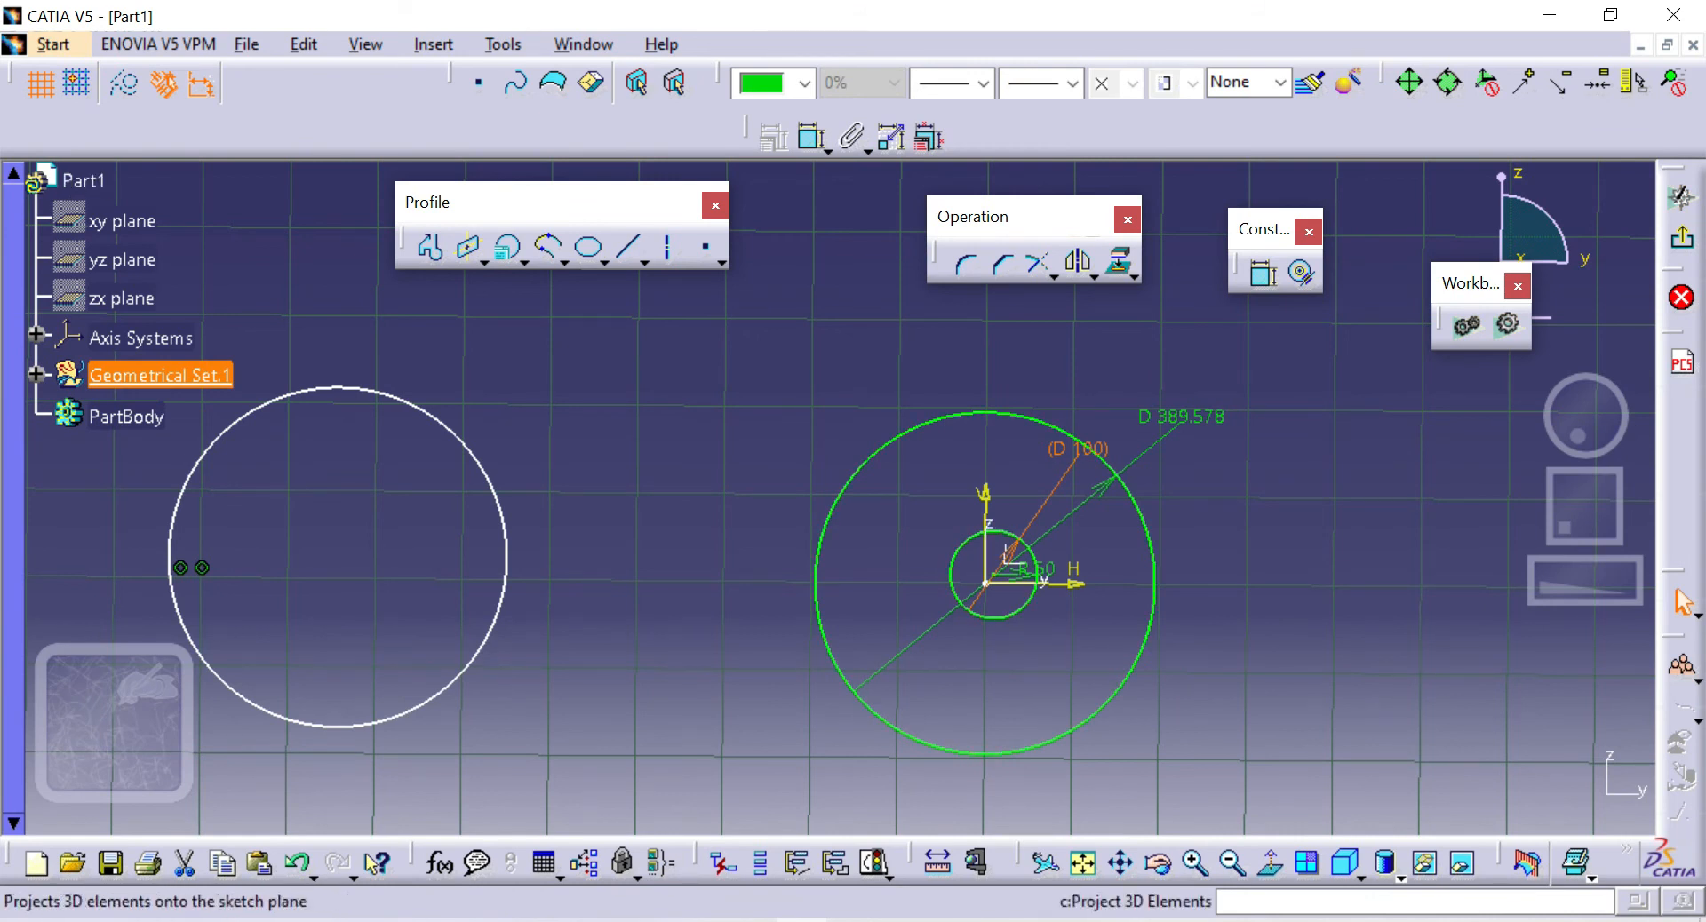
{"action": "key", "text": "Escape"}
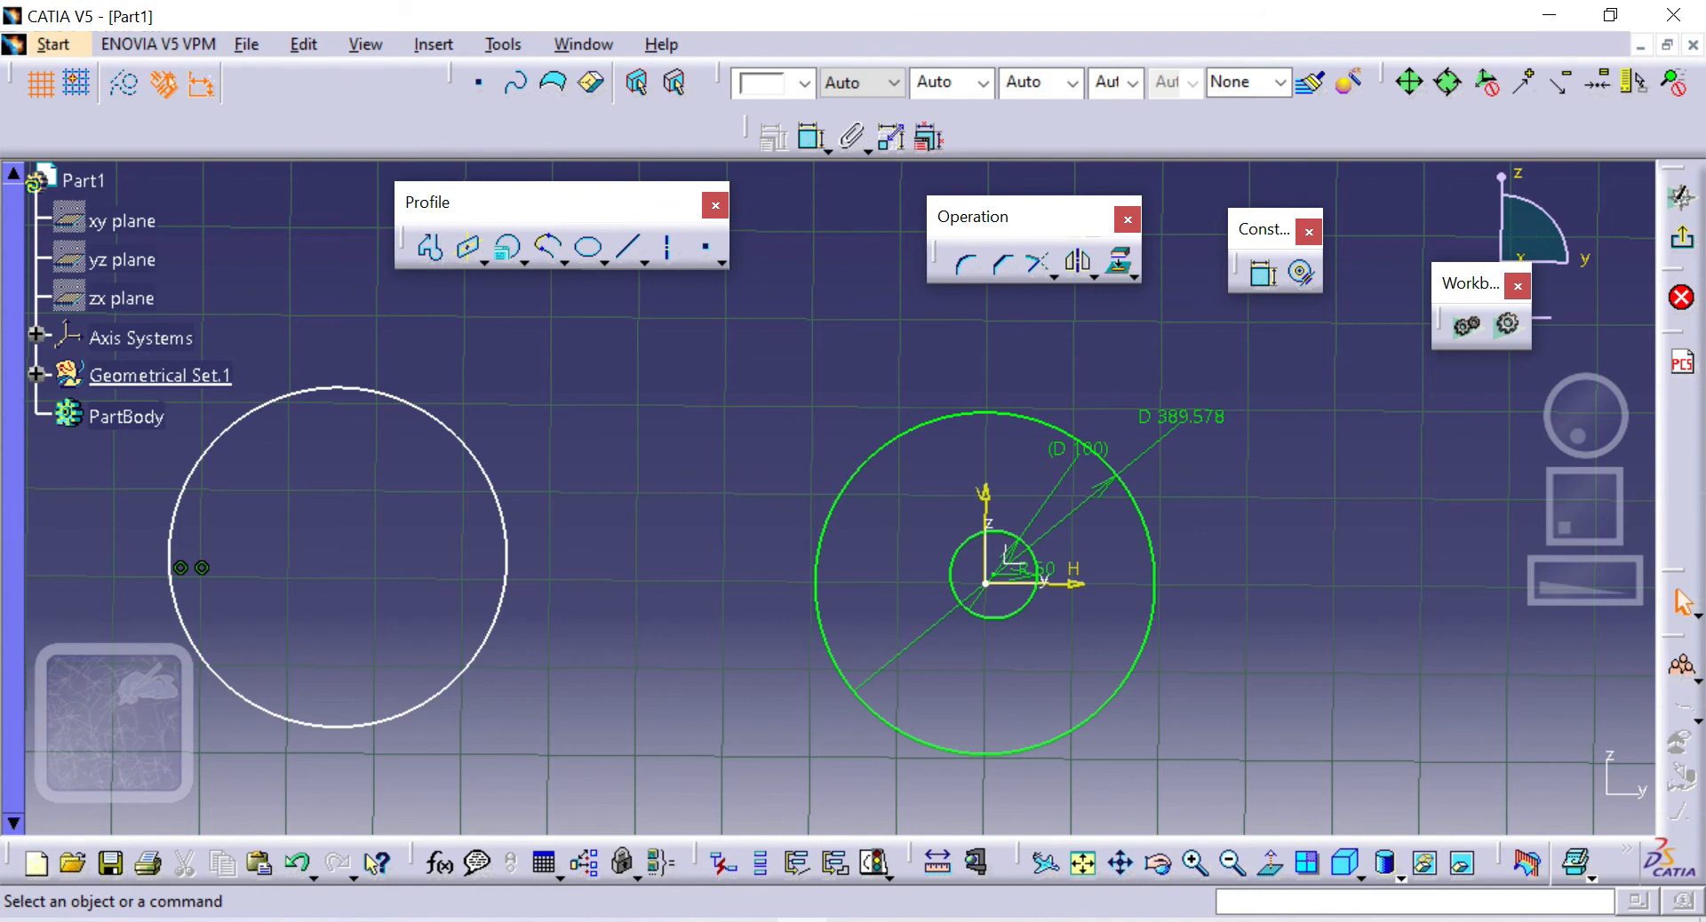
{"action": "key", "text": "ctrl+z"}
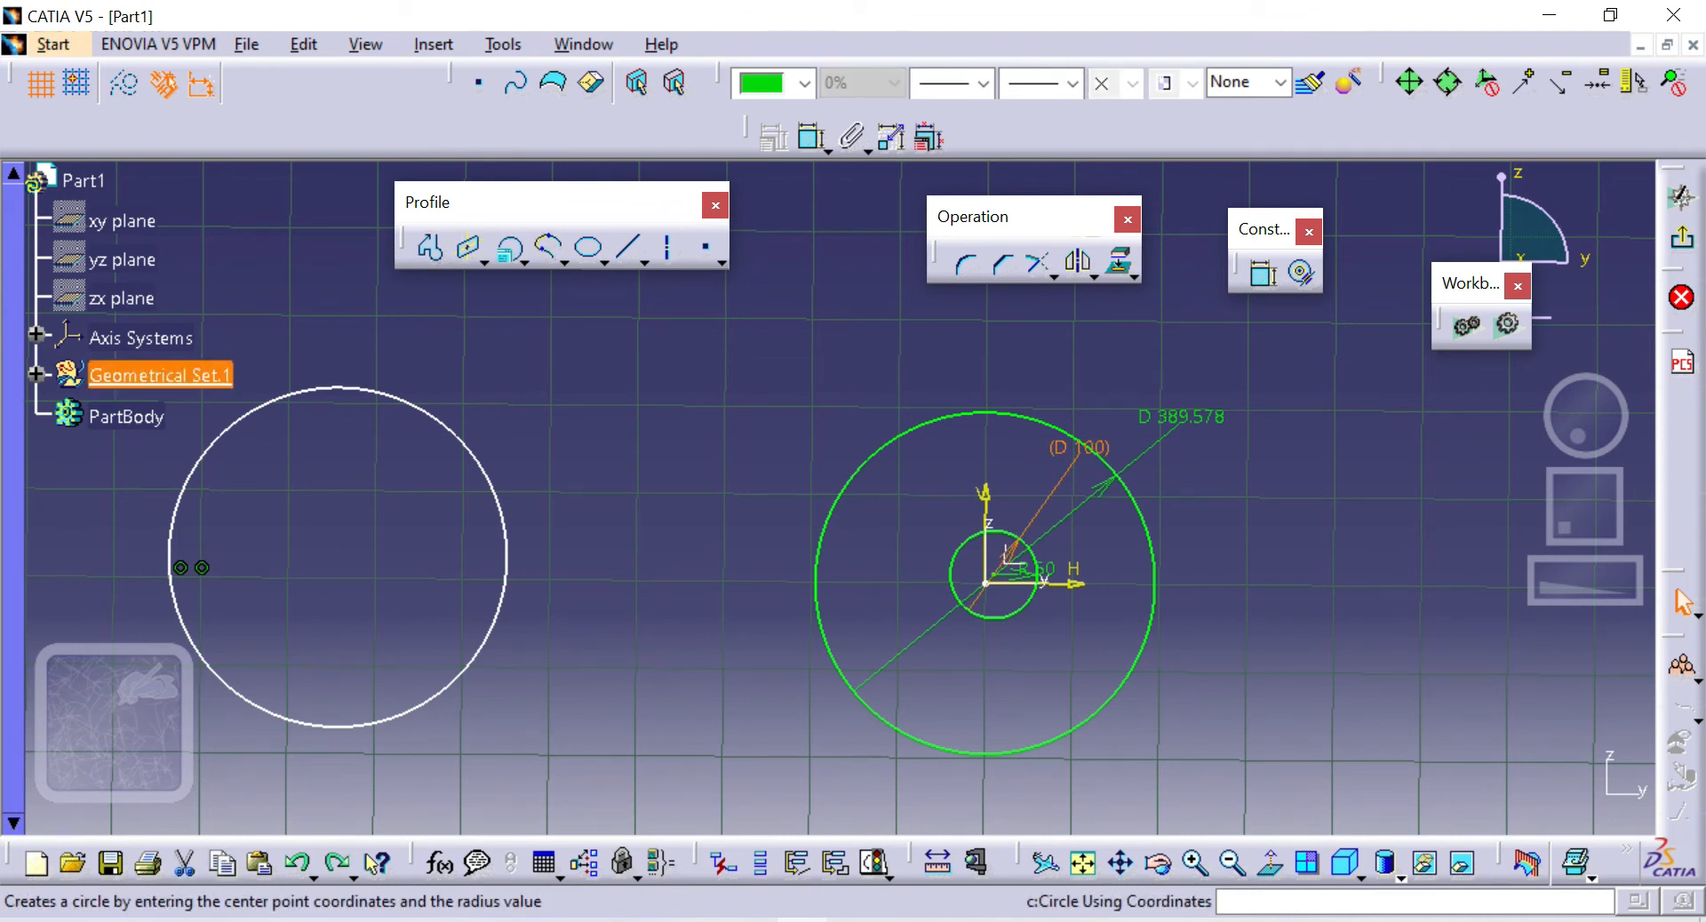
Draw a three-quarter arc of about 137 mm radius centered on the three-point circle's center, leaving the upper positive H quadrant open
{"action": "left_click", "coordinate": [524, 262]}
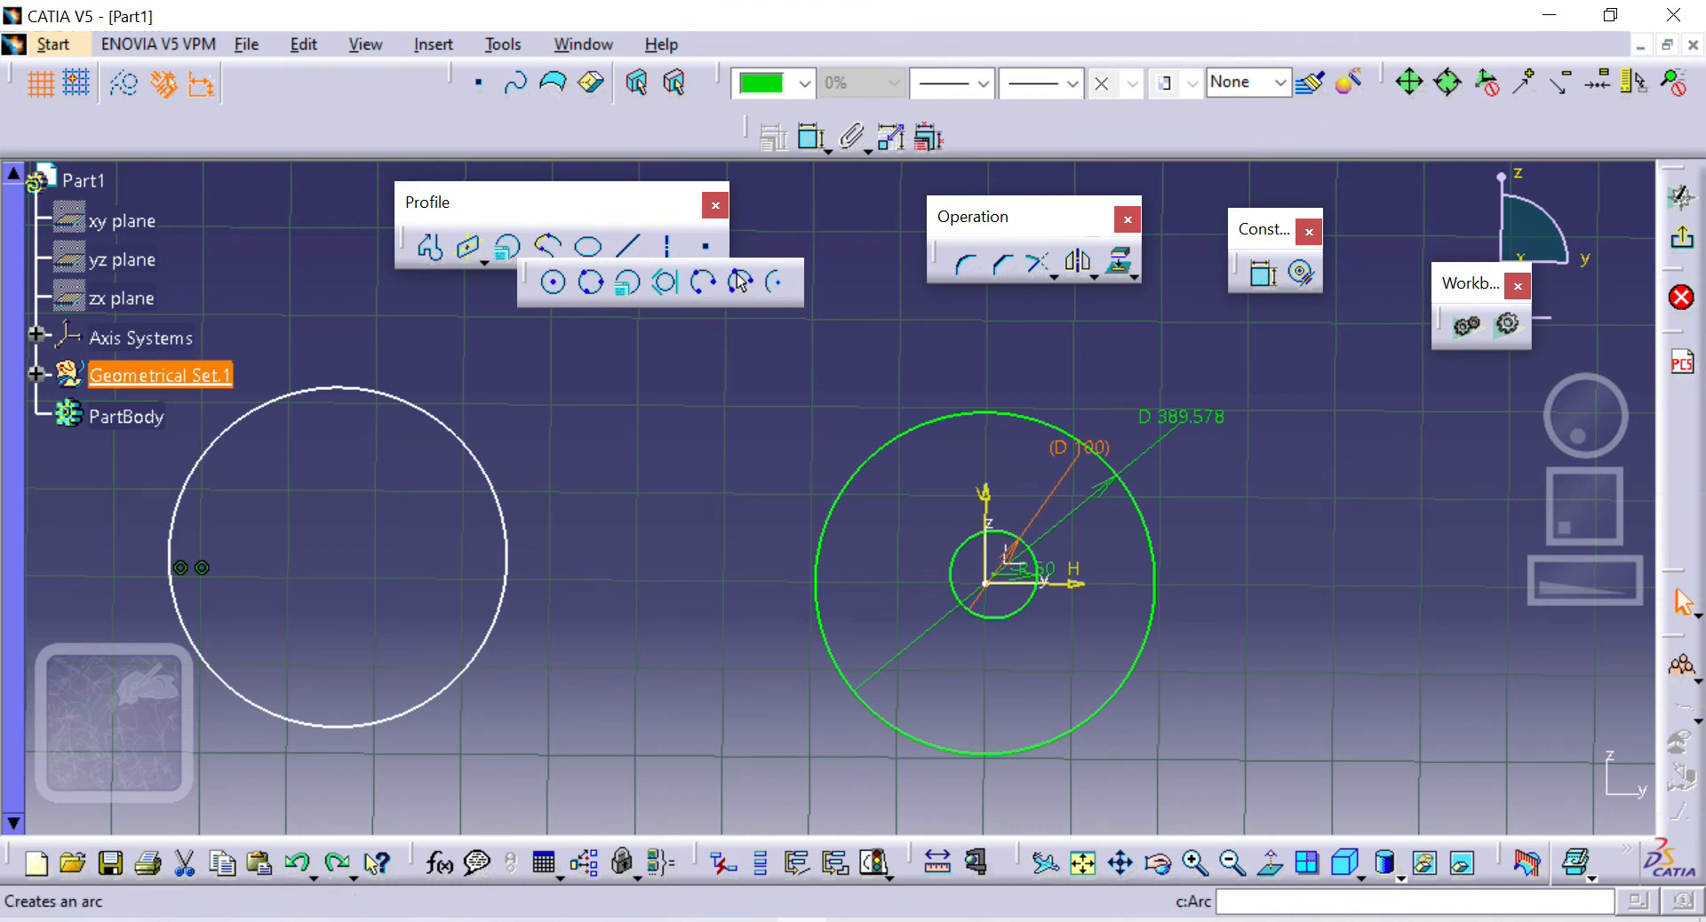
{"action": "left_click", "coordinate": [774, 282]}
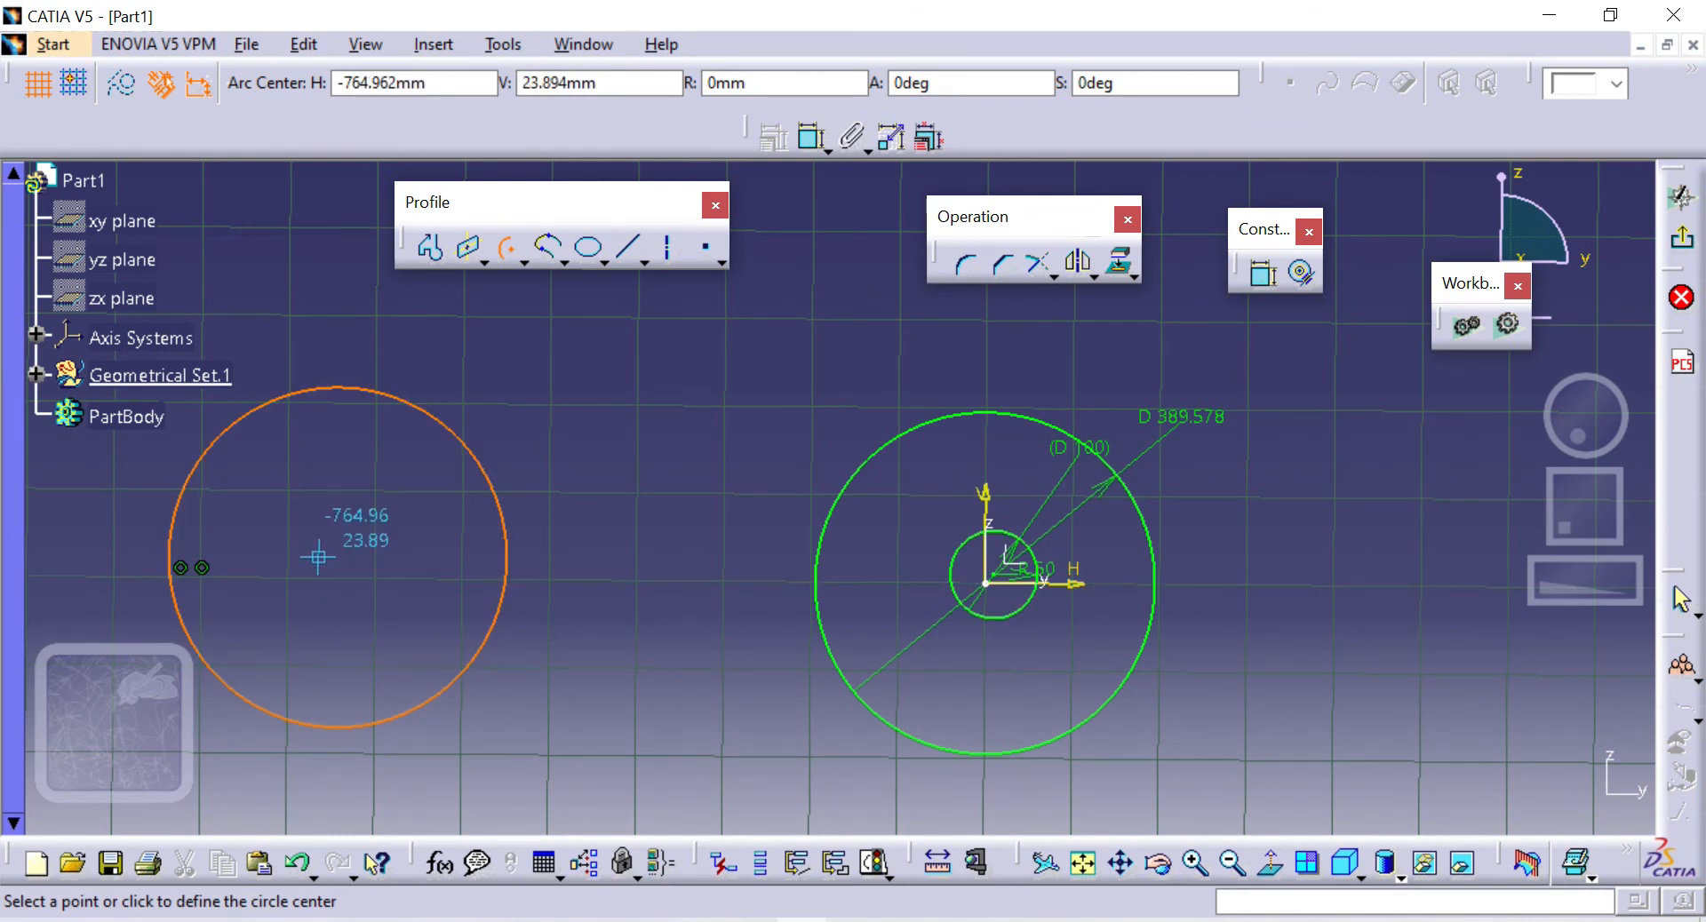
{"action": "left_click", "coordinate": [338, 557]}
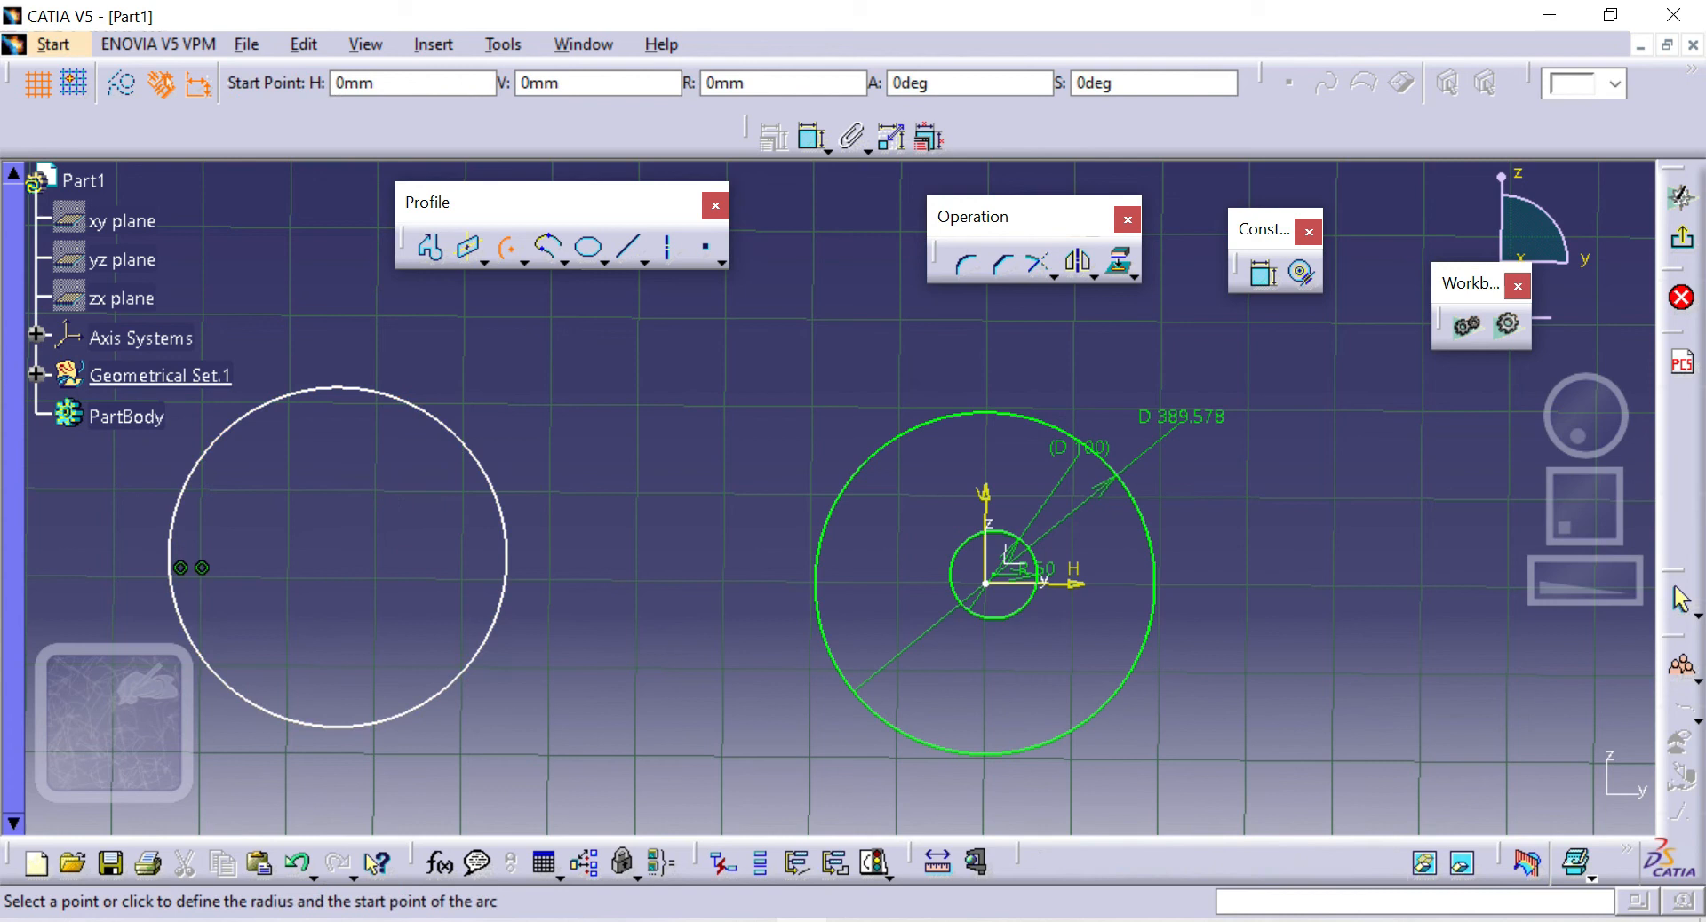
{"action": "left_click", "coordinate": [458, 559]}
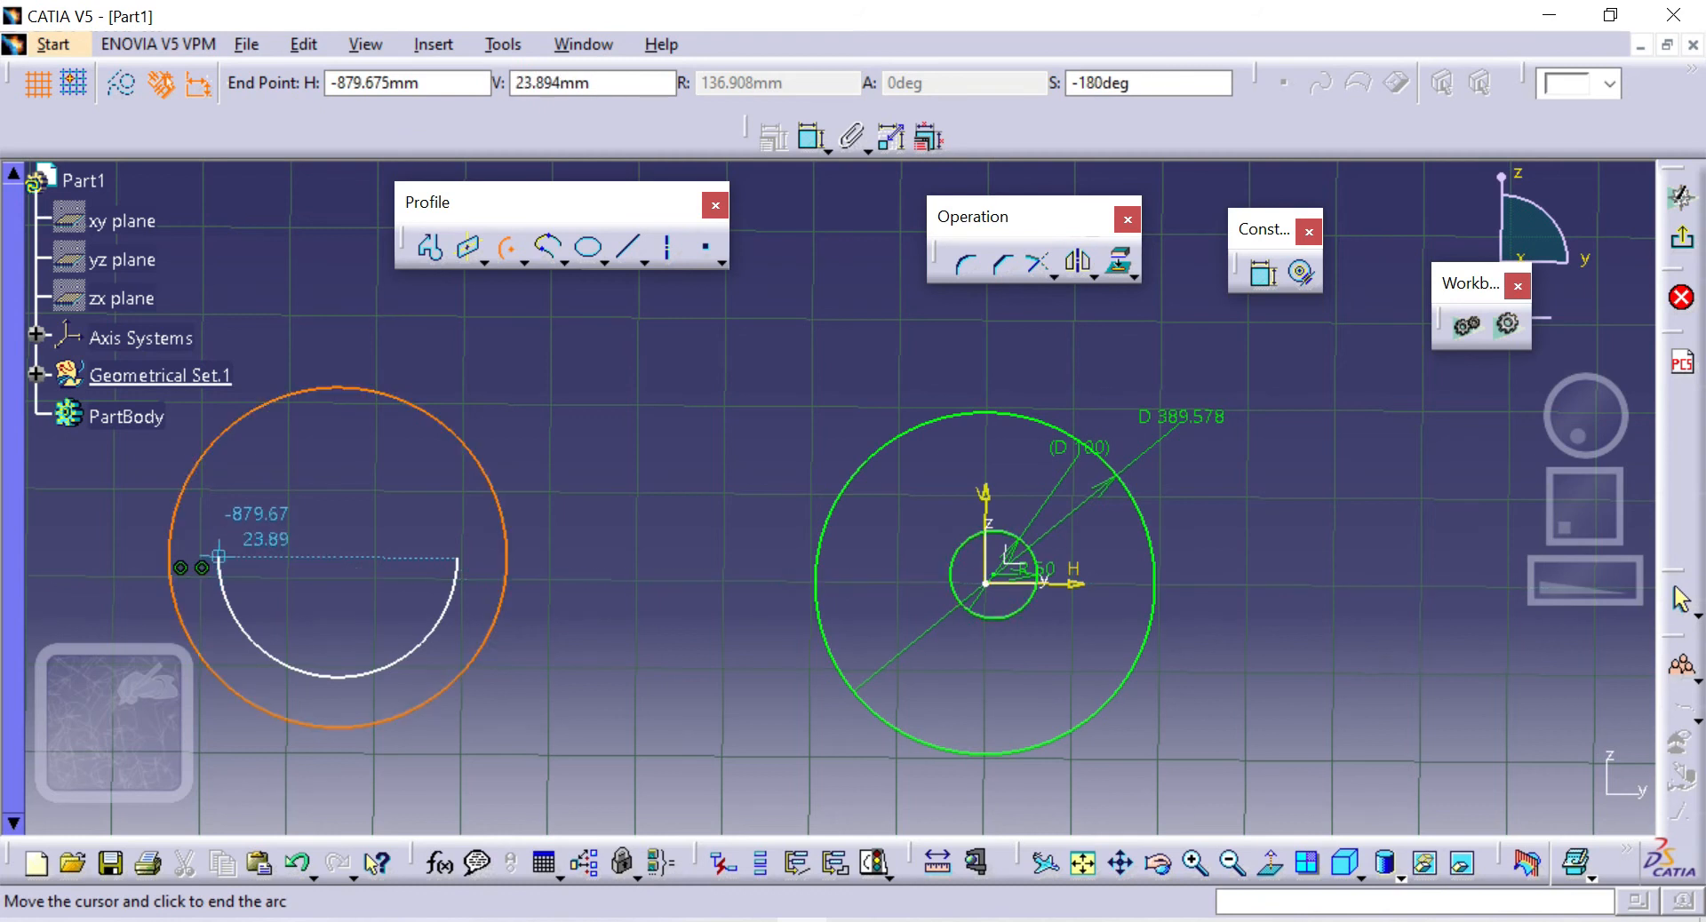
{"action": "left_click", "coordinate": [340, 436]}
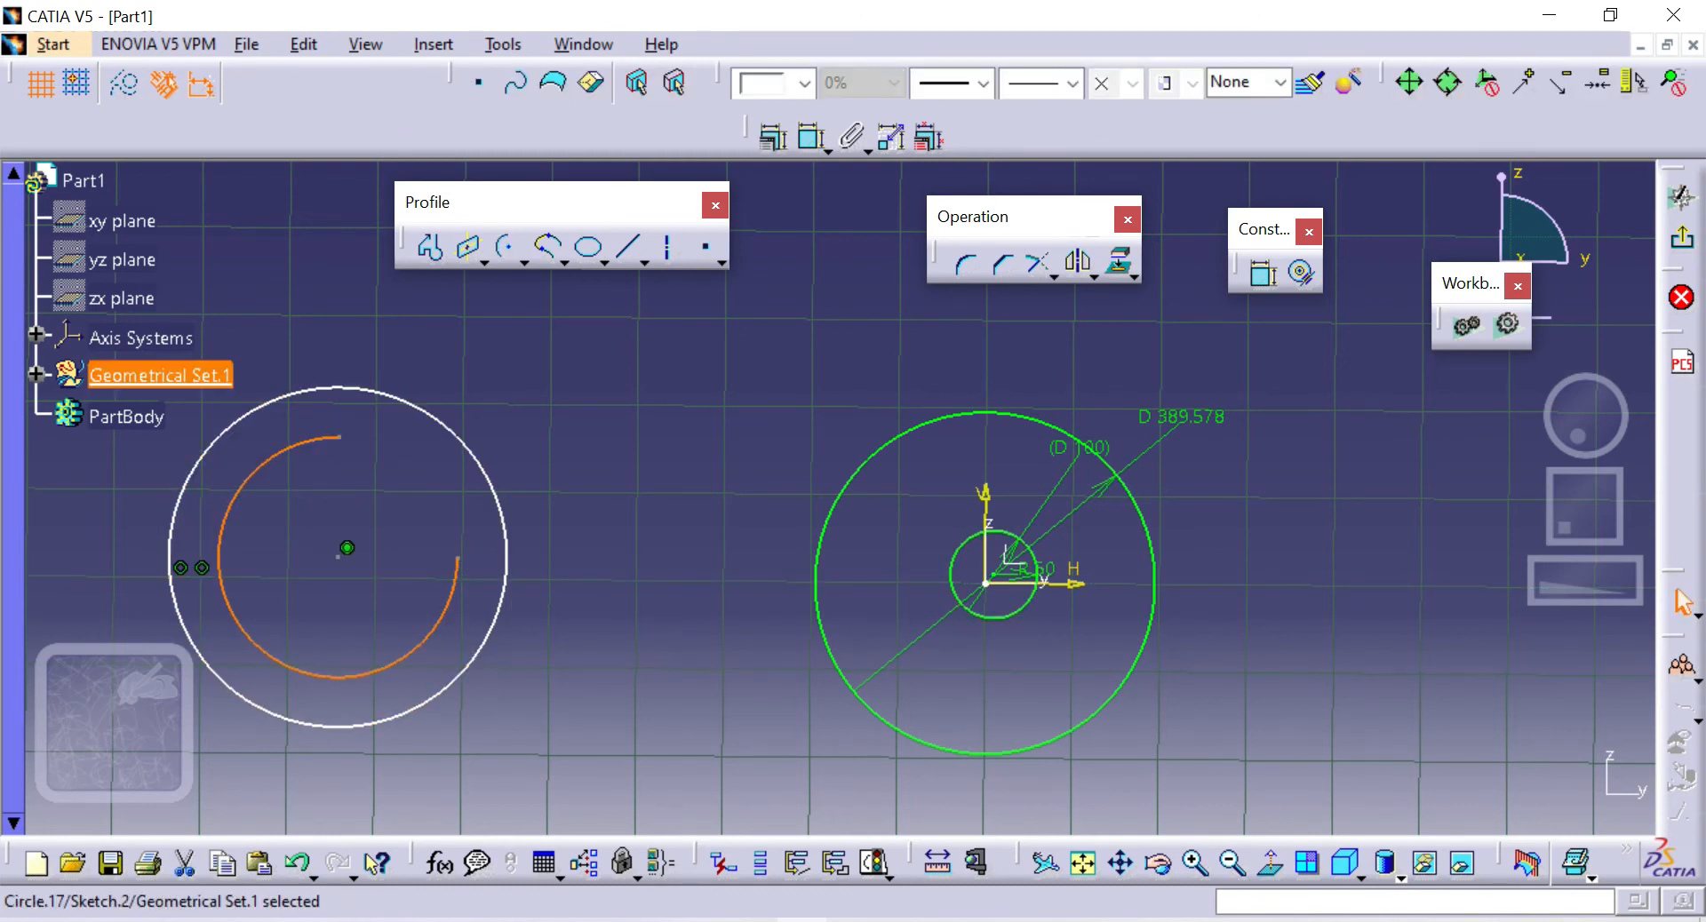
Draw an open spline through four points, rising from beside the three-point circle to above the origin circle
{"action": "left_click", "coordinate": [548, 247]}
{"action": "left_click", "coordinate": [564, 261]}
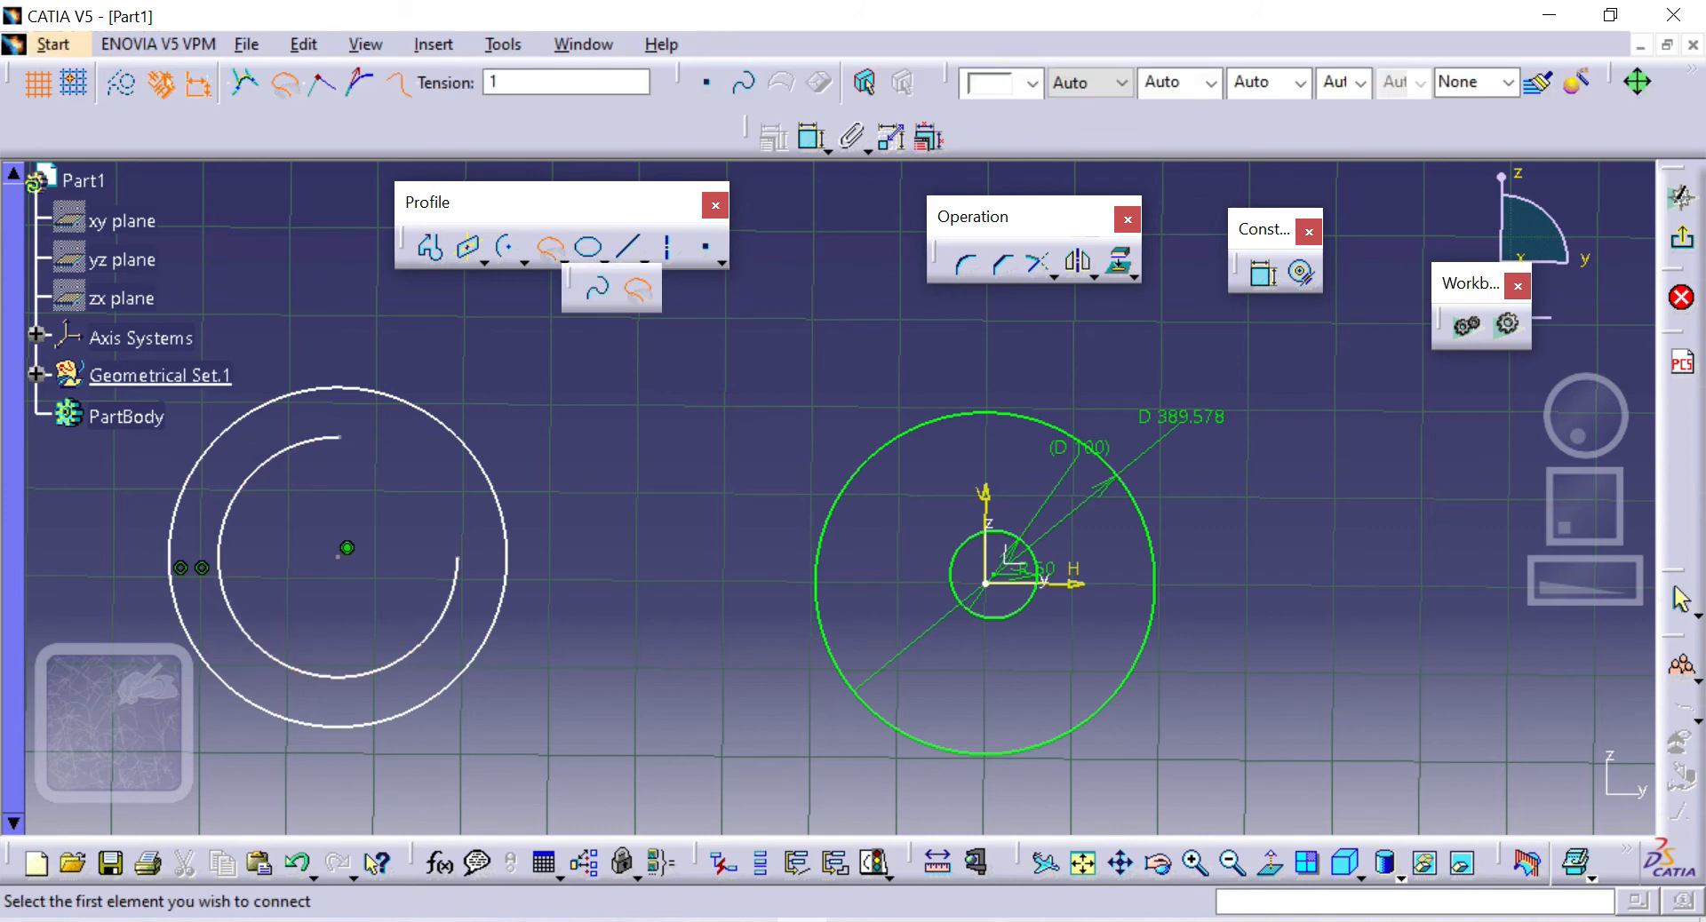
{"action": "left_click", "coordinate": [597, 287]}
{"action": "left_click", "coordinate": [548, 479]}
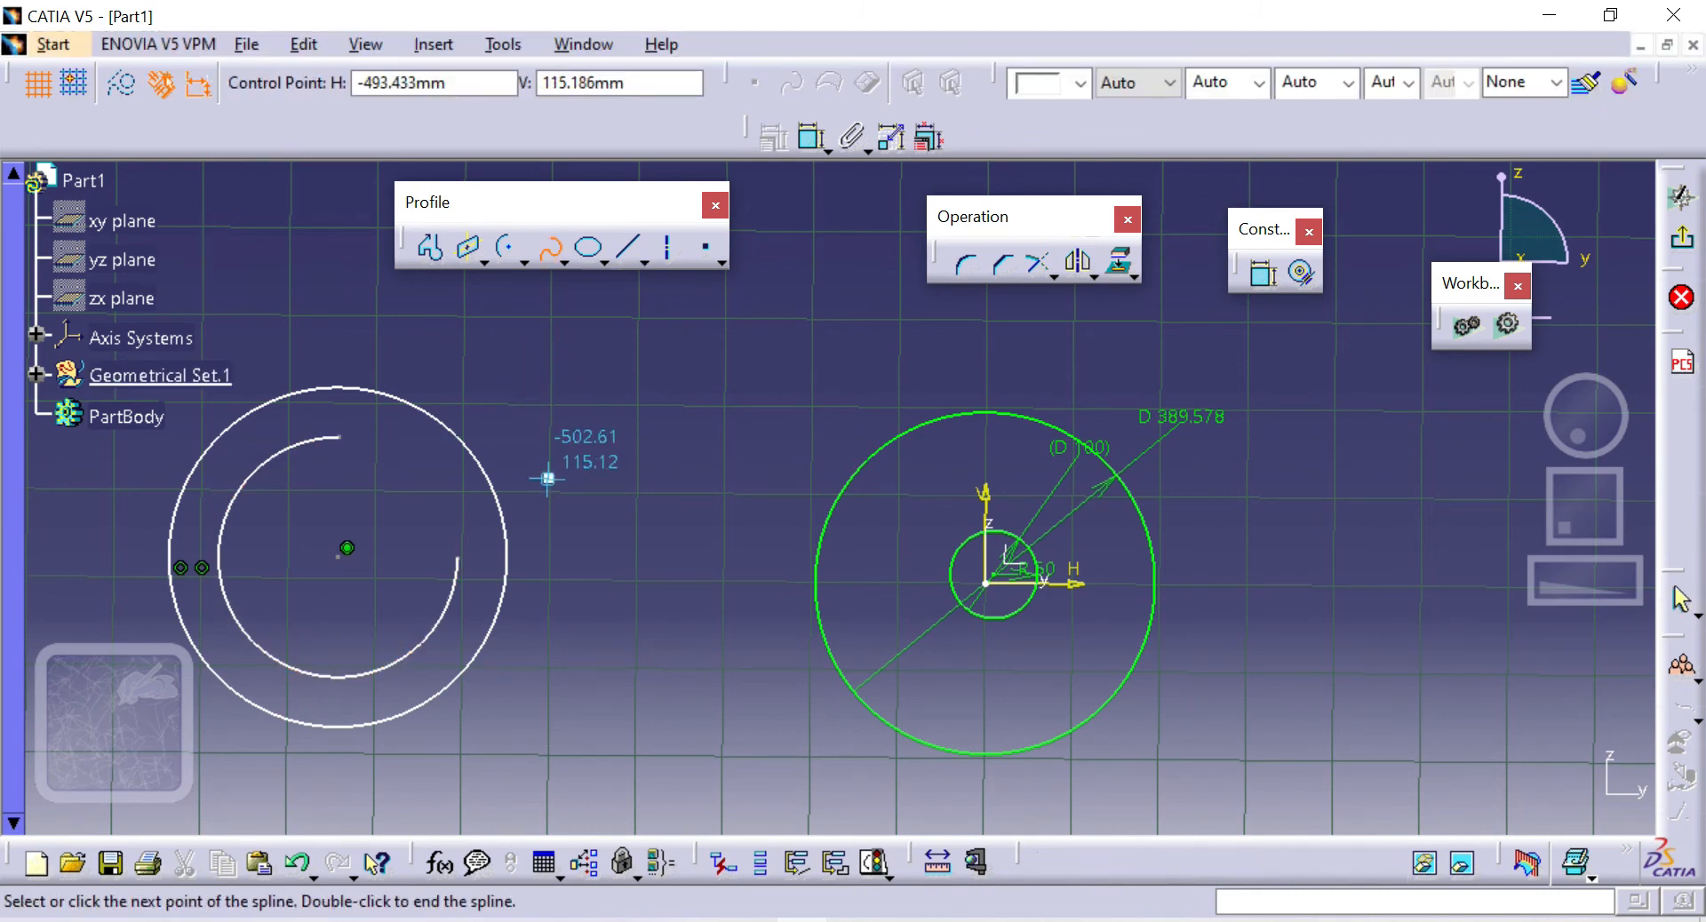
{"action": "left_click", "coordinate": [670, 421]}
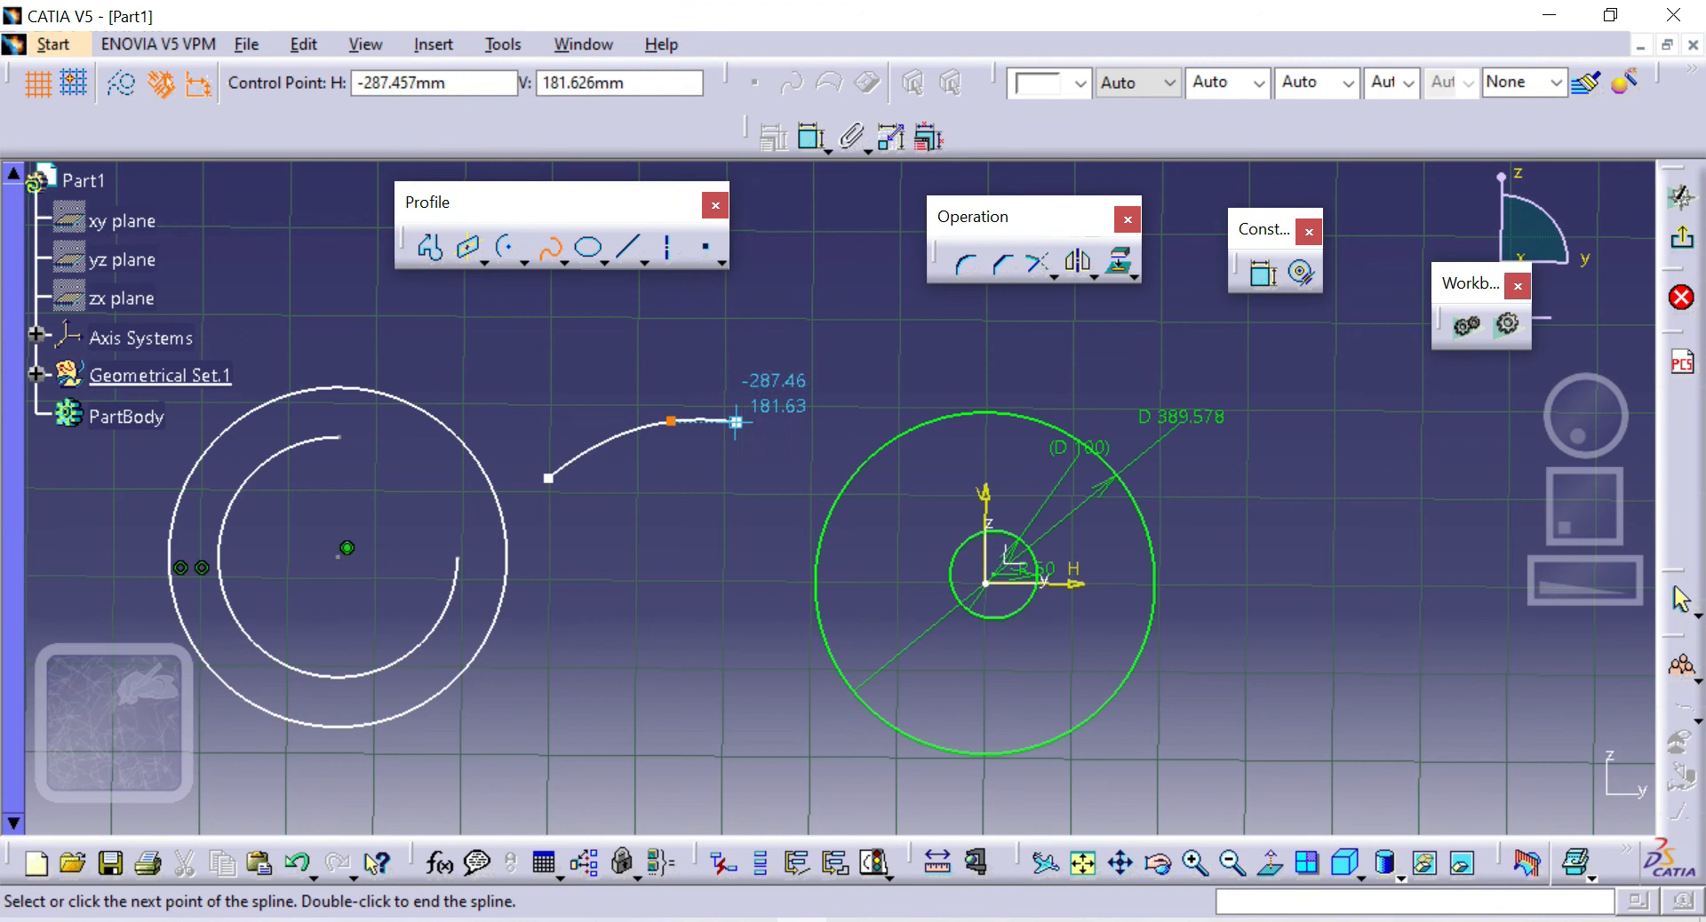
{"action": "left_click", "coordinate": [805, 412]}
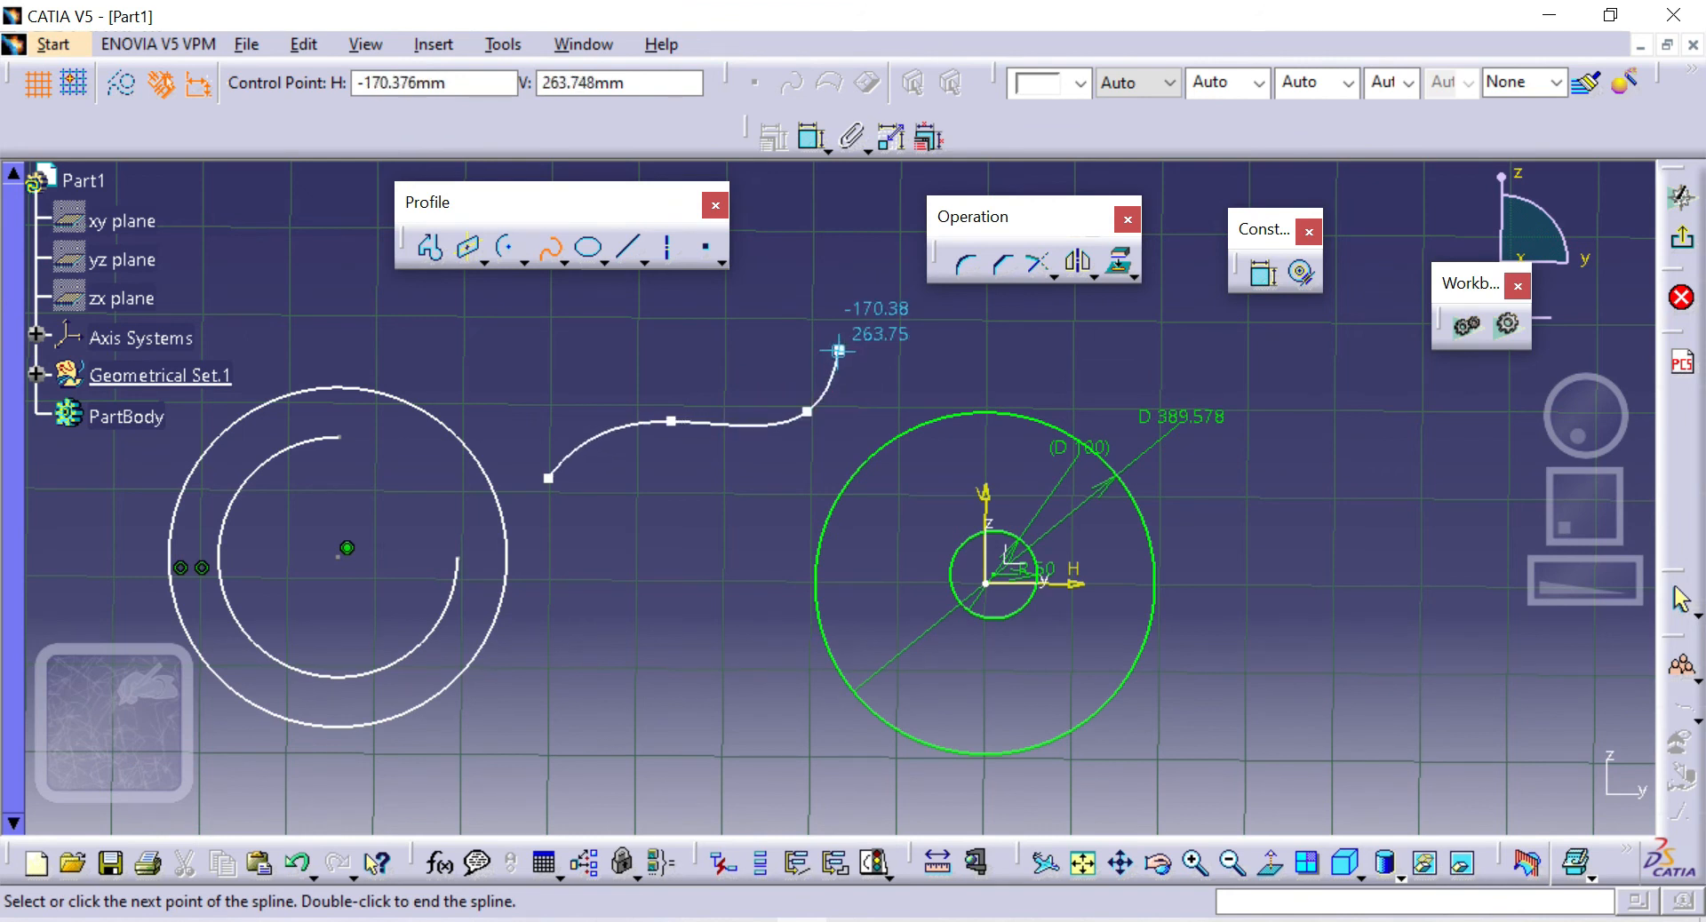
{"action": "left_click", "coordinate": [839, 350]}
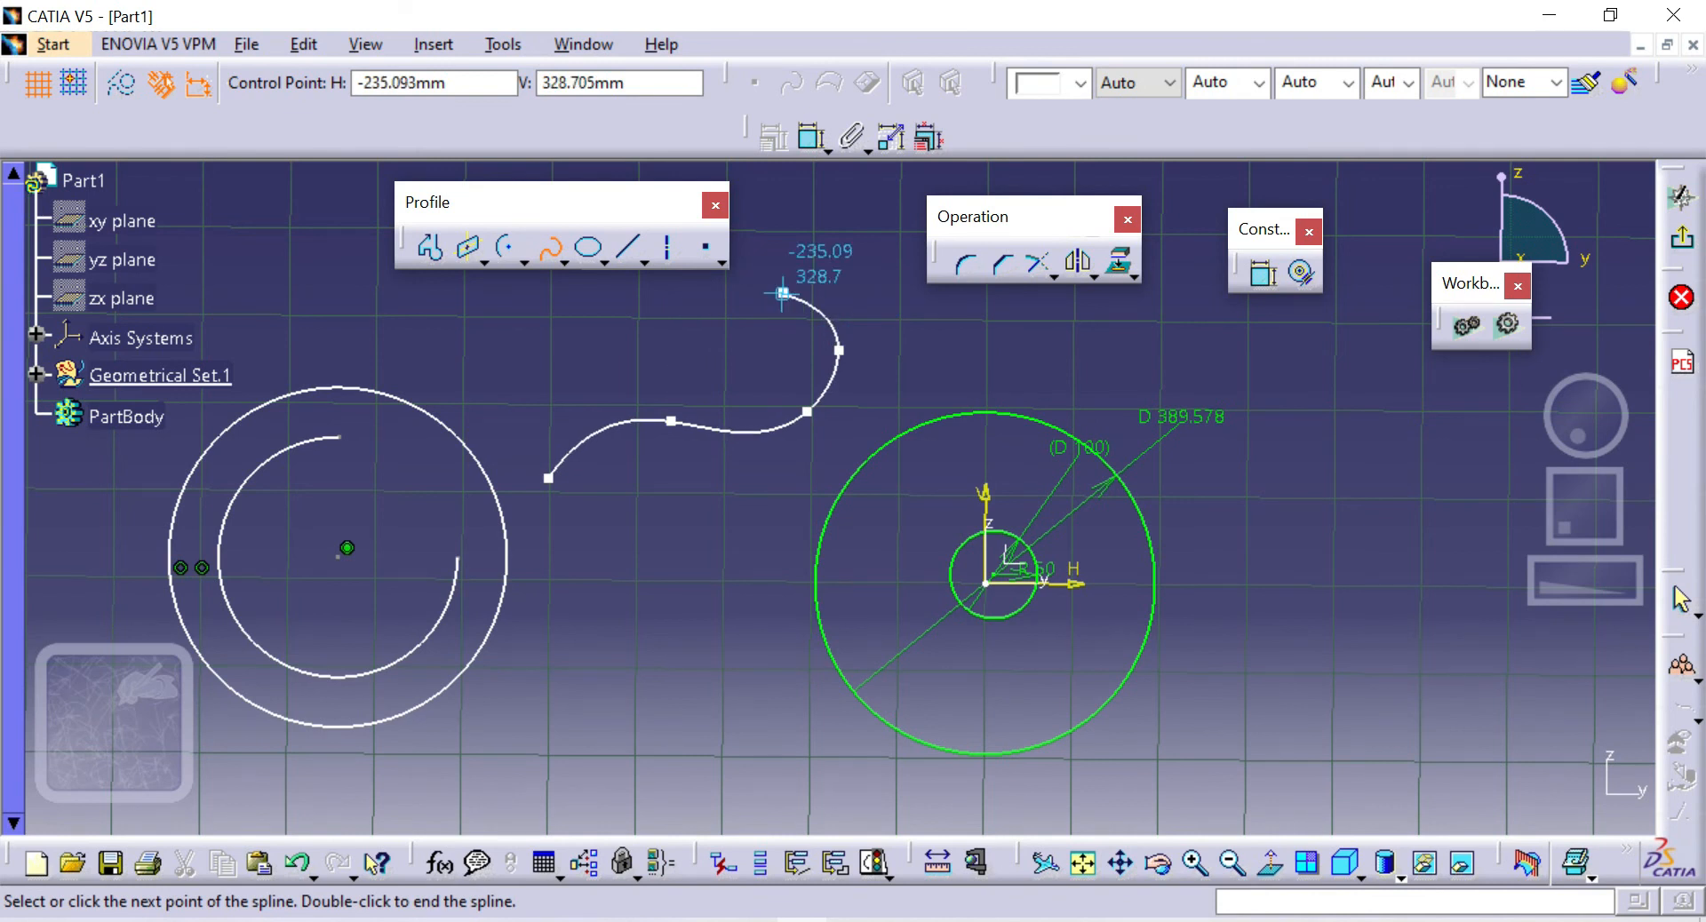
{"action": "double_click", "coordinate": [838, 350]}
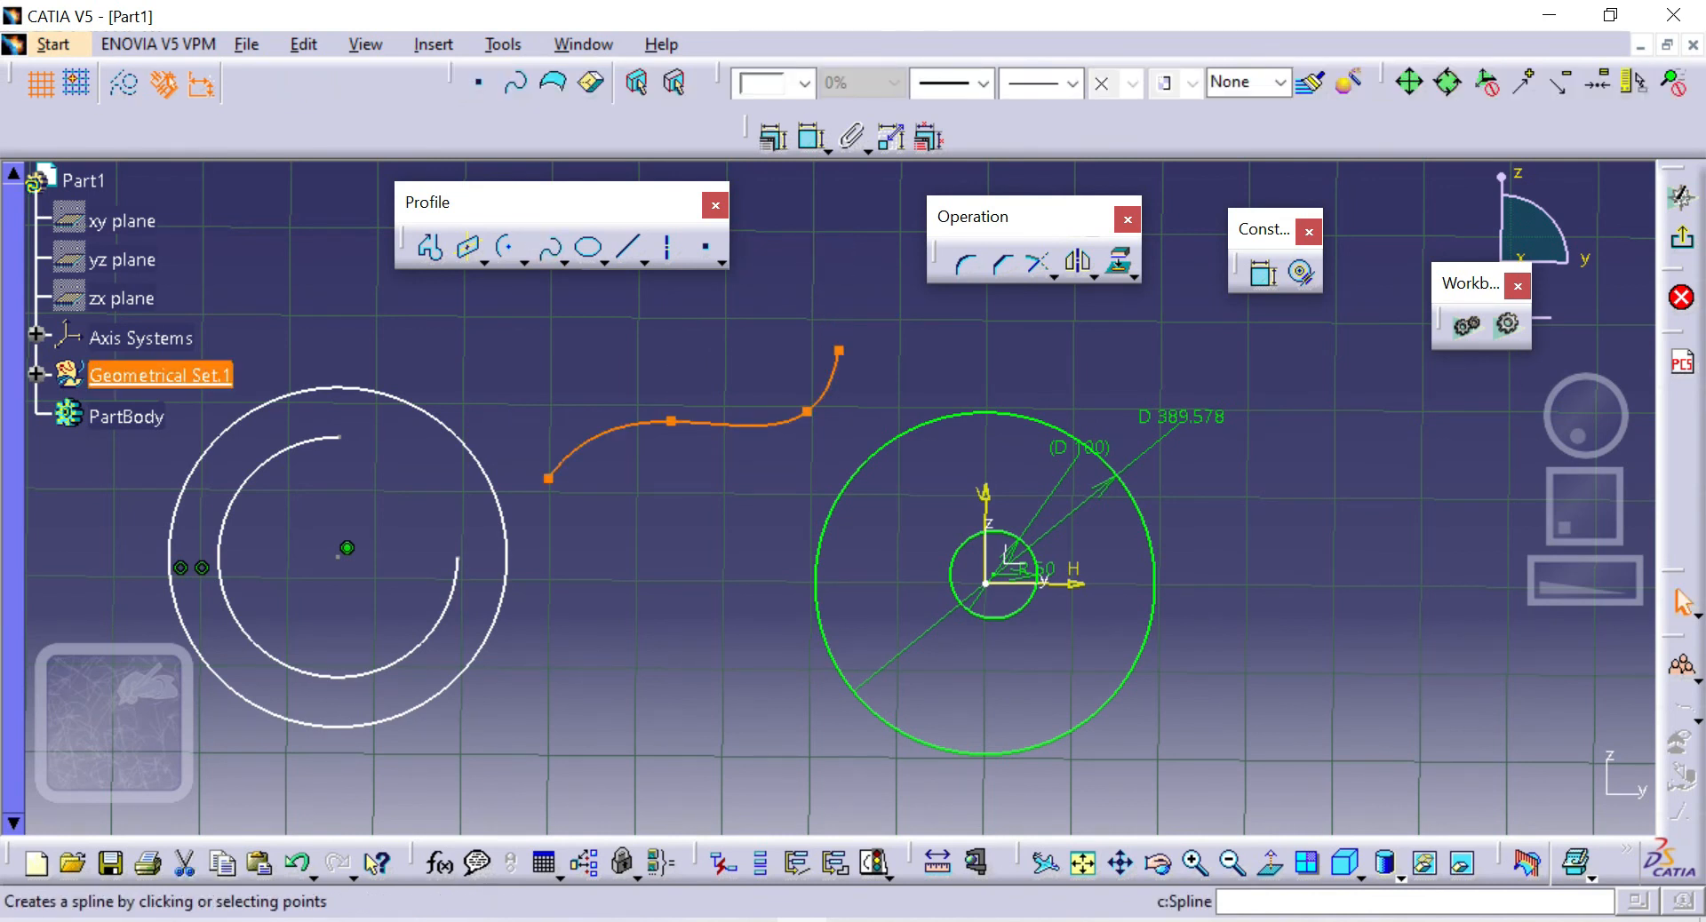
Connect the spline's two end points with a Connect curve
{"action": "left_click", "coordinate": [564, 261]}
{"action": "left_click", "coordinate": [632, 290]}
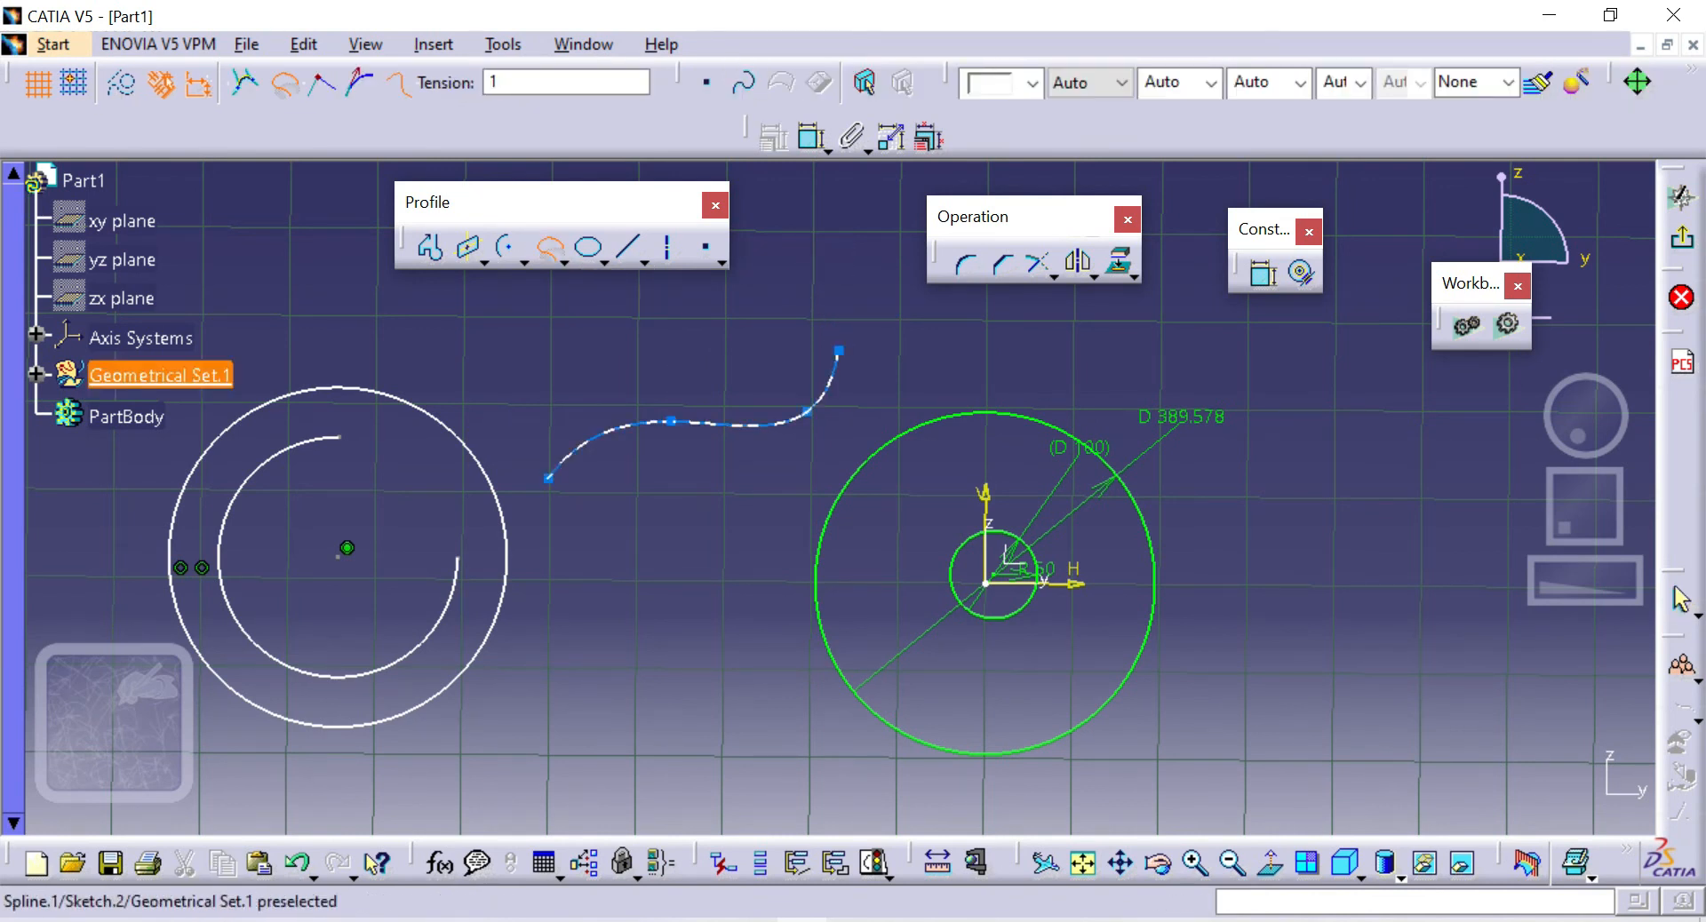
{"action": "left_click", "coordinate": [548, 478]}
{"action": "left_click", "coordinate": [838, 350]}
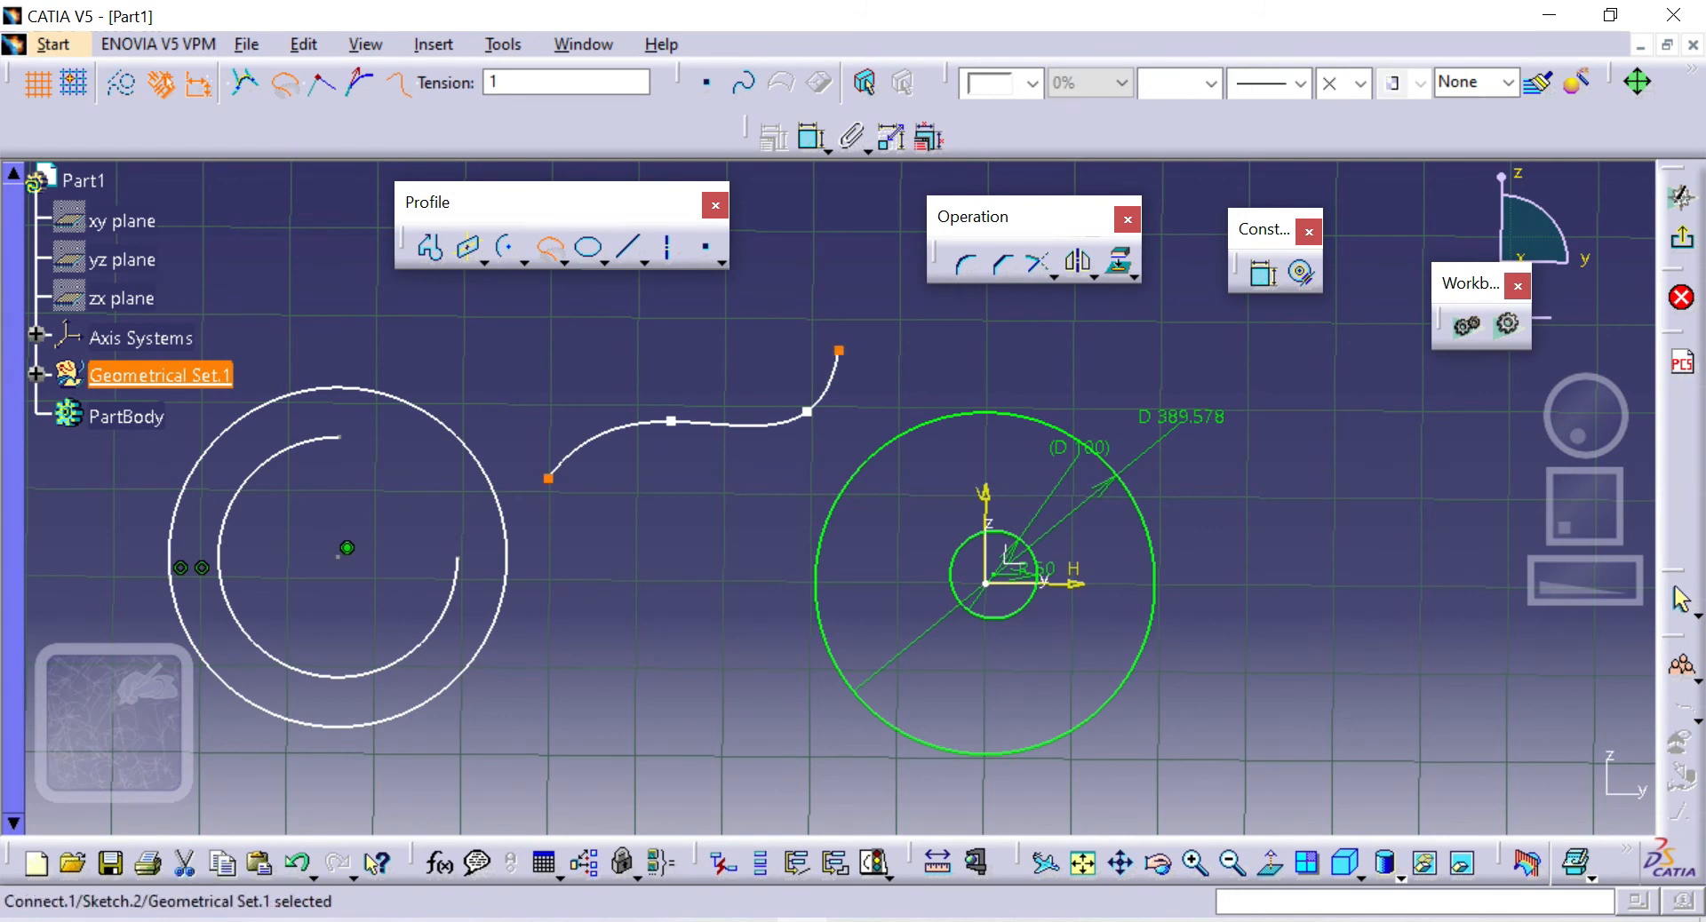
{"action": "middle_click_drag", "start_coordinate": [828, 495], "coordinate": [828, 338], "text": "ctrl"}
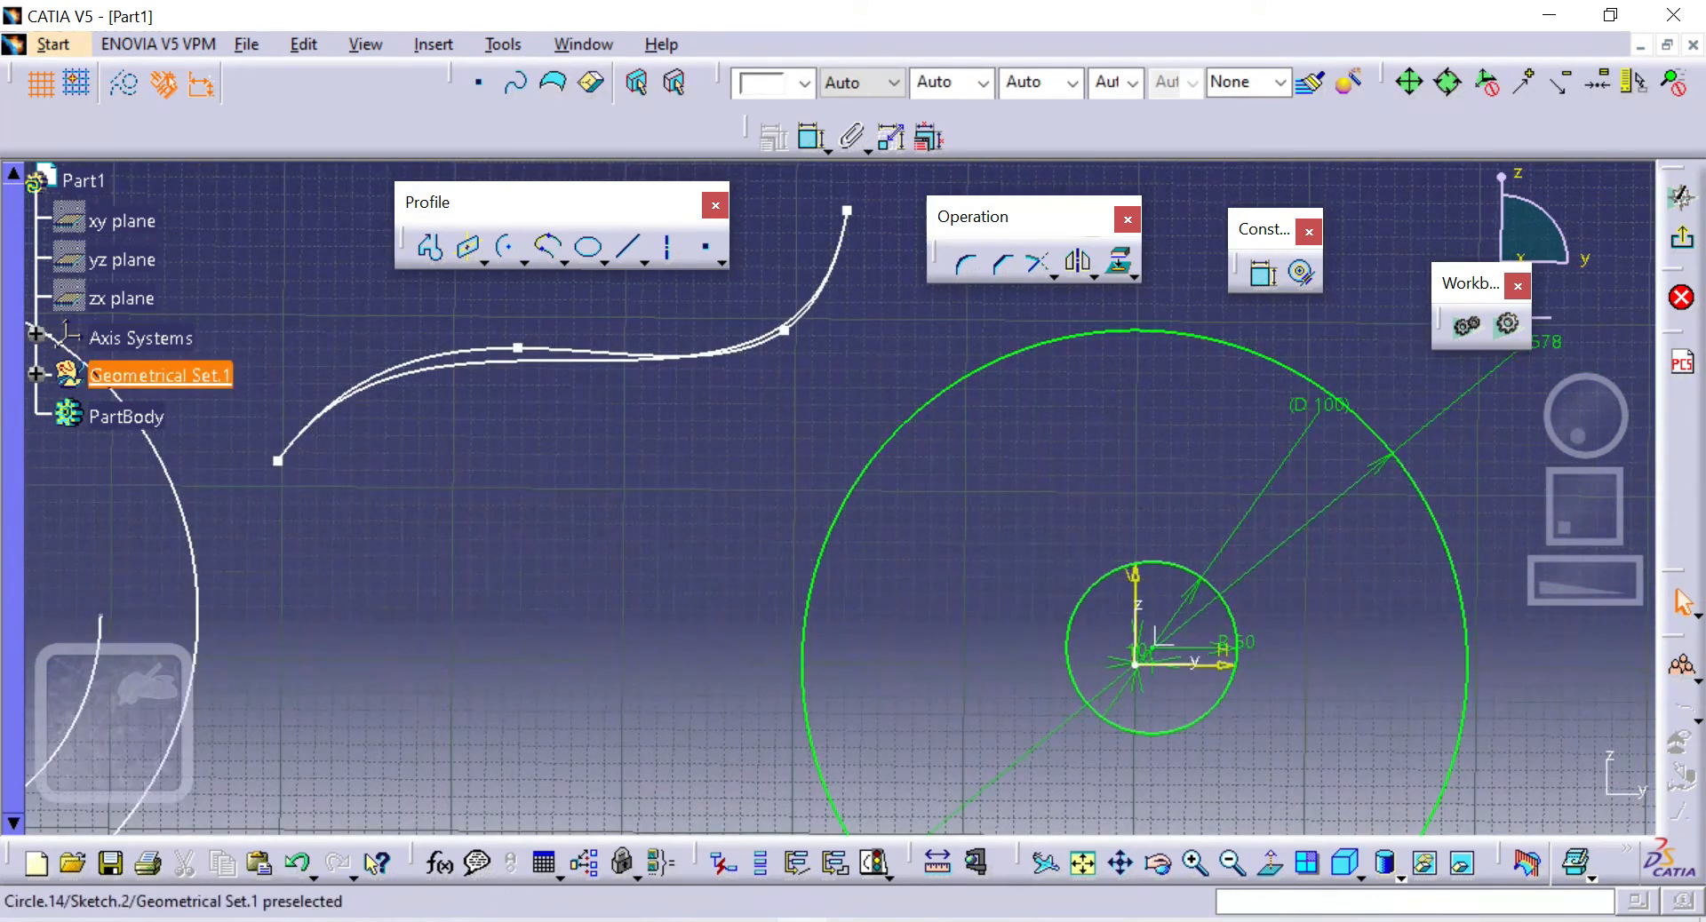
{"action": "left_click", "coordinate": [605, 262]}
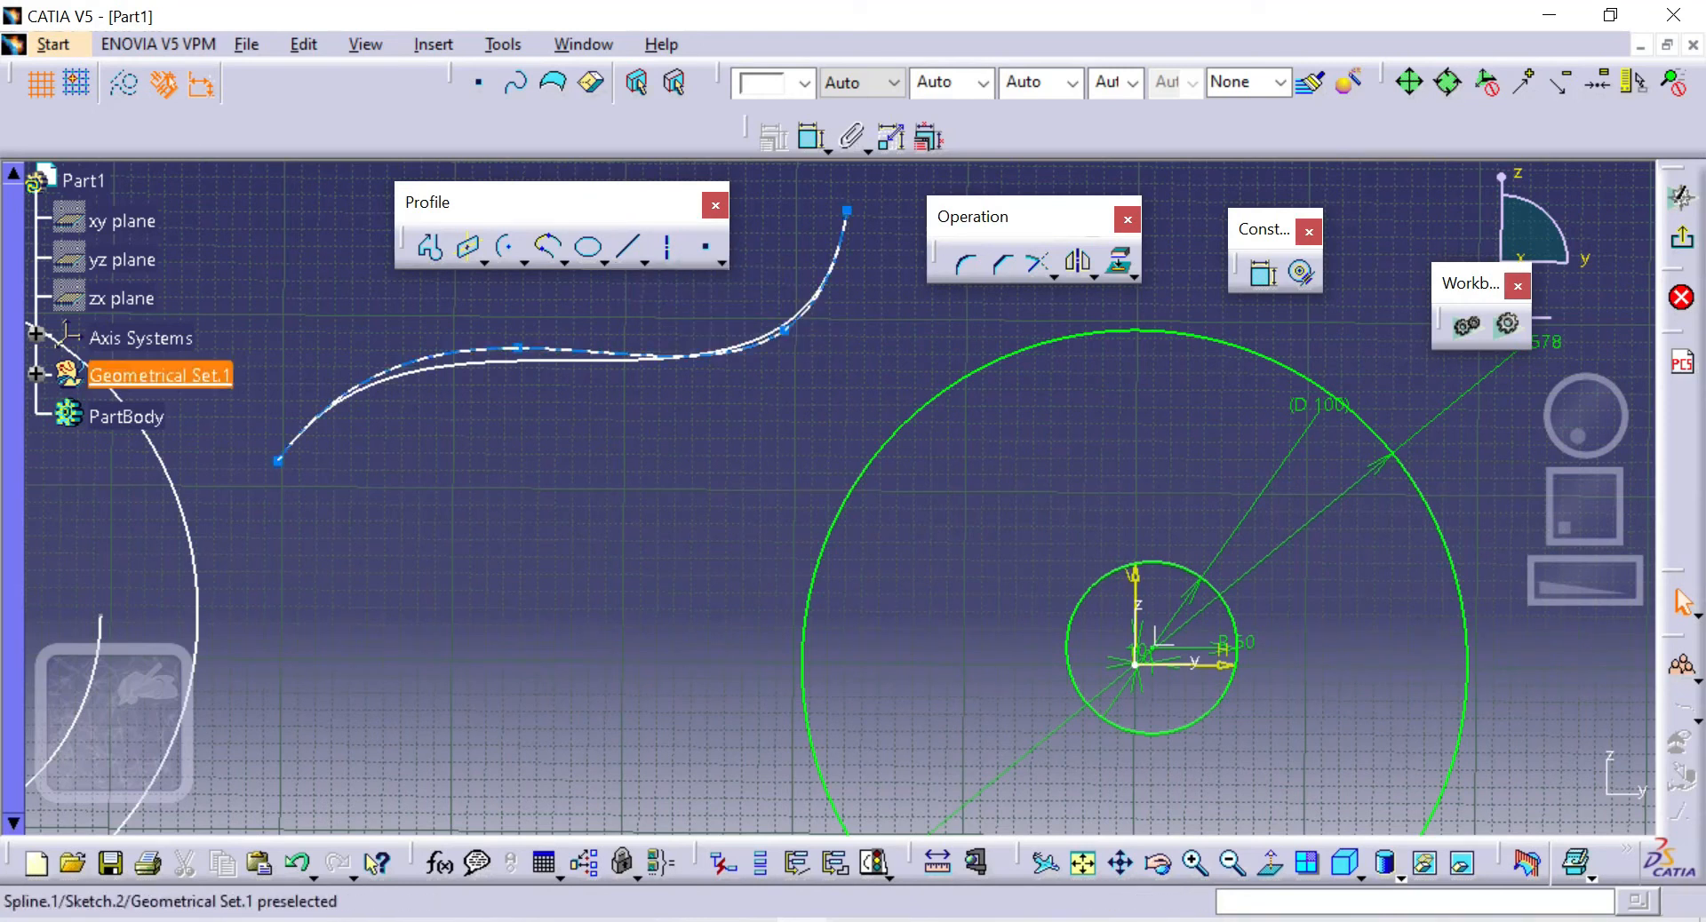
{"action": "left_click", "coordinate": [643, 262]}
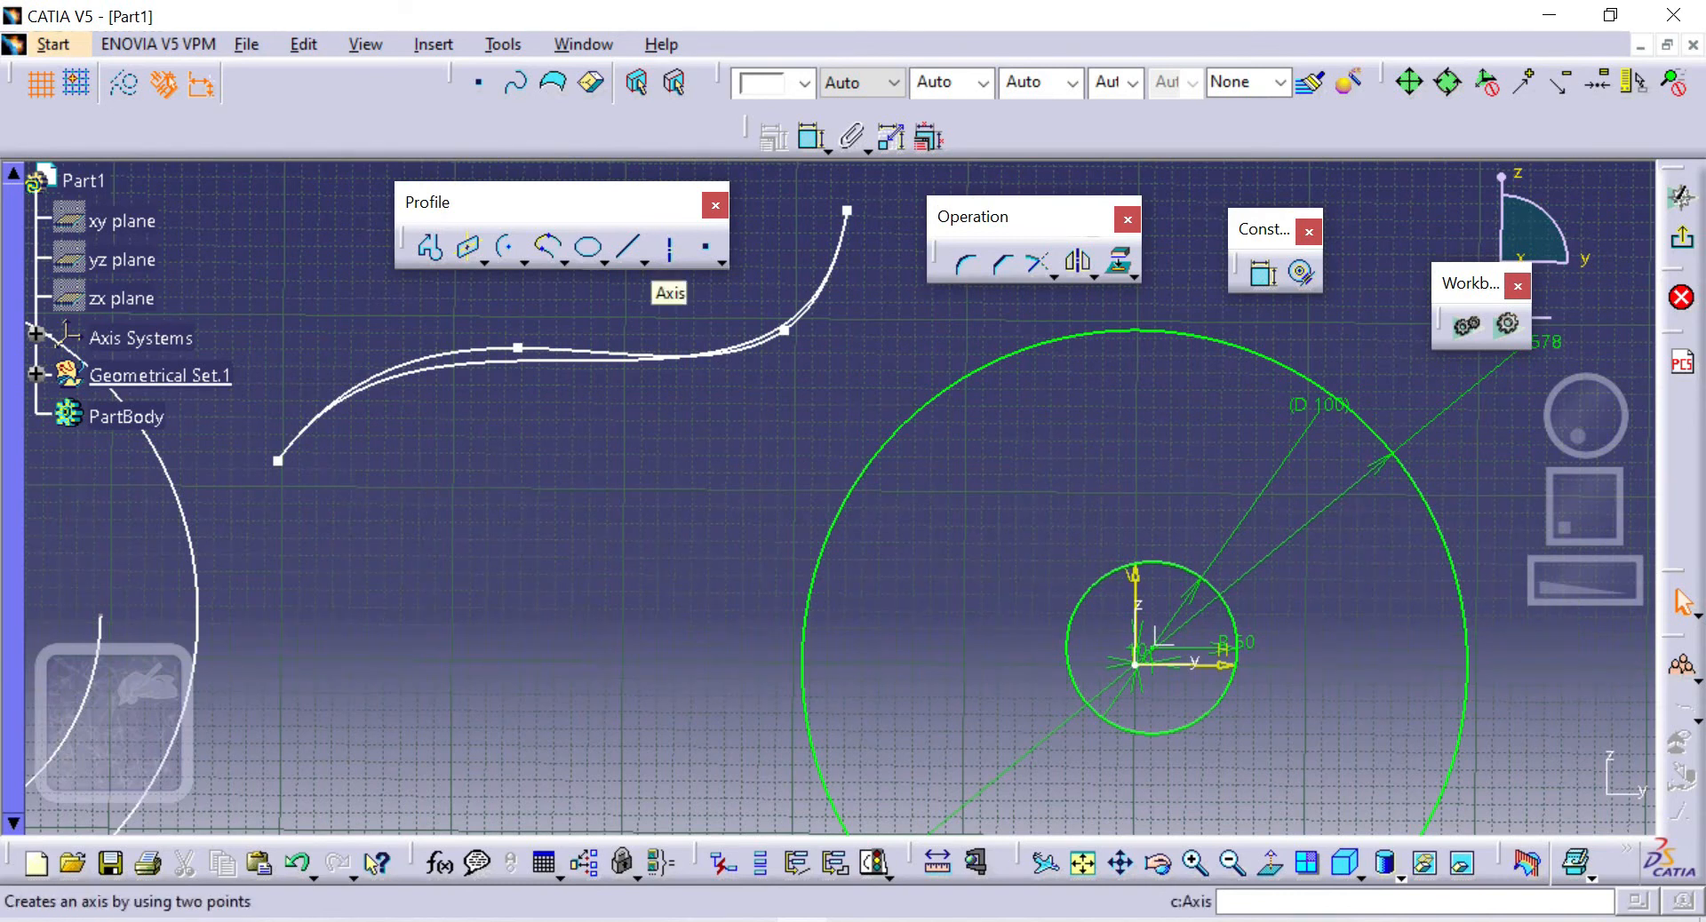
Draw a horizontal construction axis along the H direction between the three-point circle and the large origin circle
{"action": "left_click", "coordinate": [669, 251]}
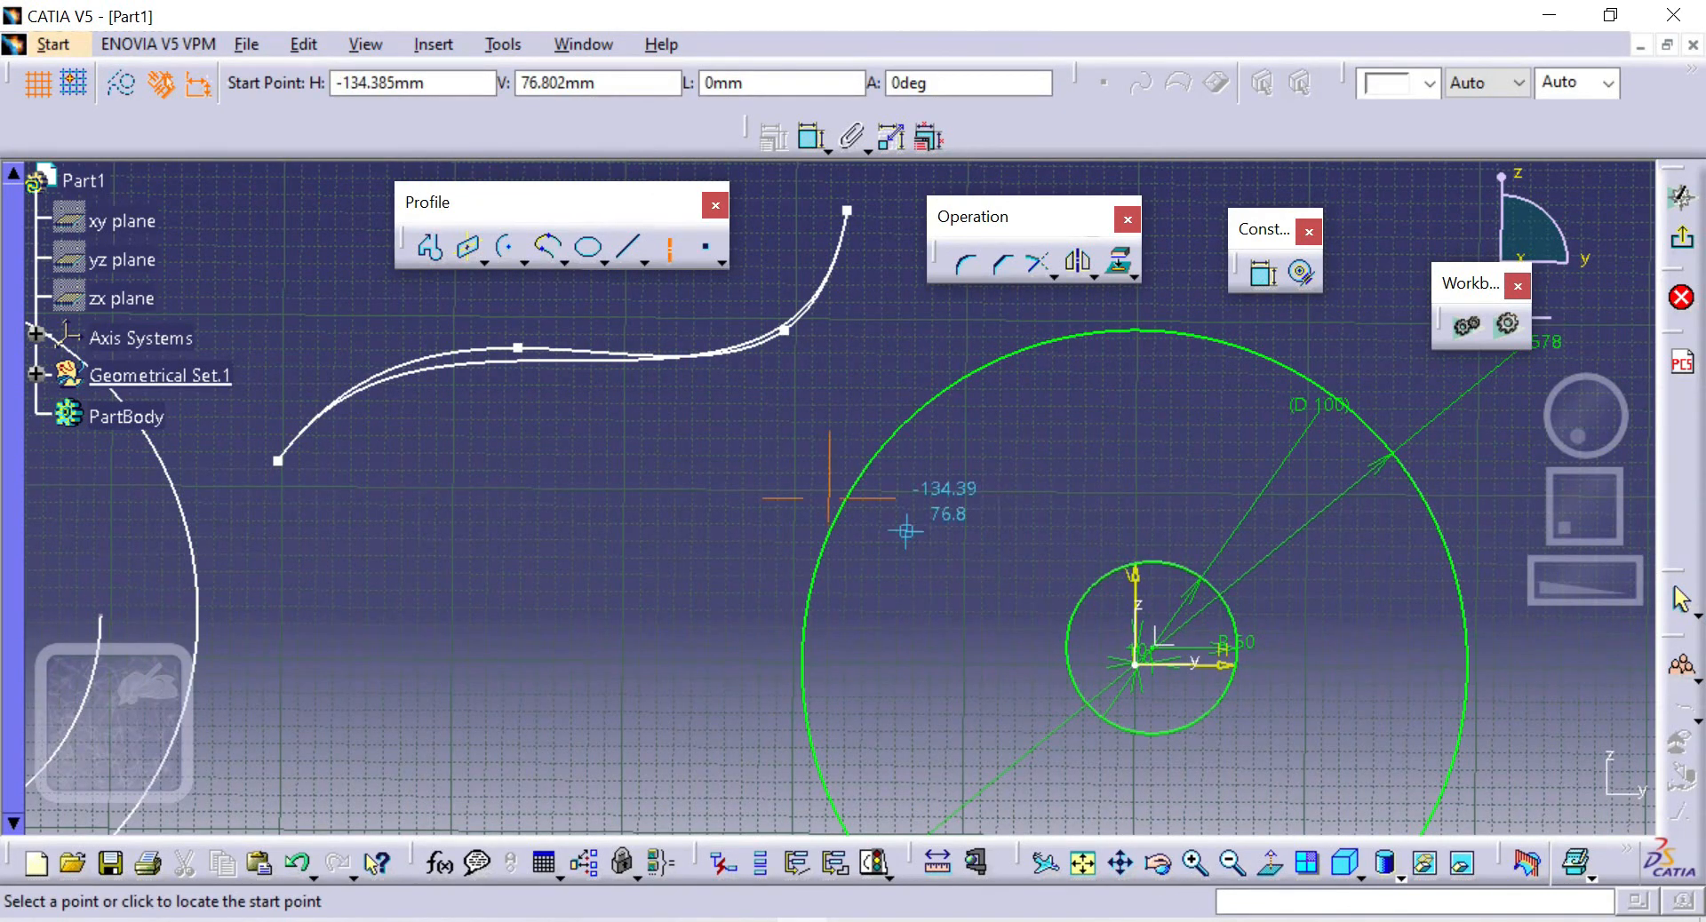
{"action": "scroll", "coordinate": [799, 498], "scroll_direction": "down", "scroll_amount": 4}
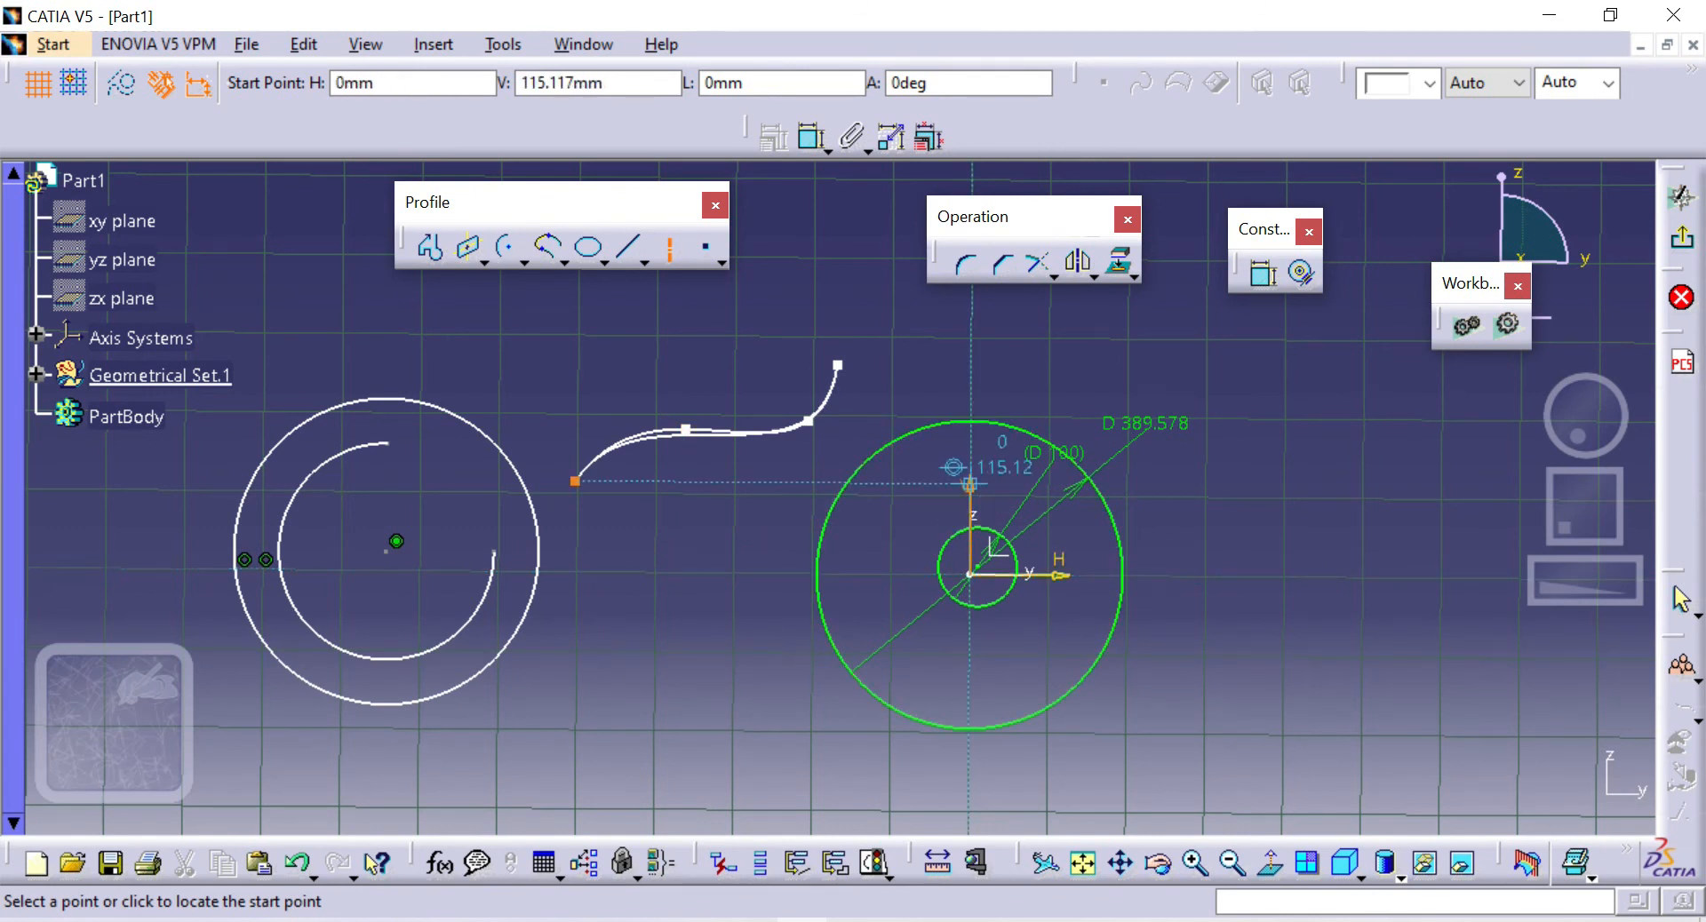
{"action": "left_click", "coordinate": [611, 573]}
{"action": "left_click", "coordinate": [757, 573]}
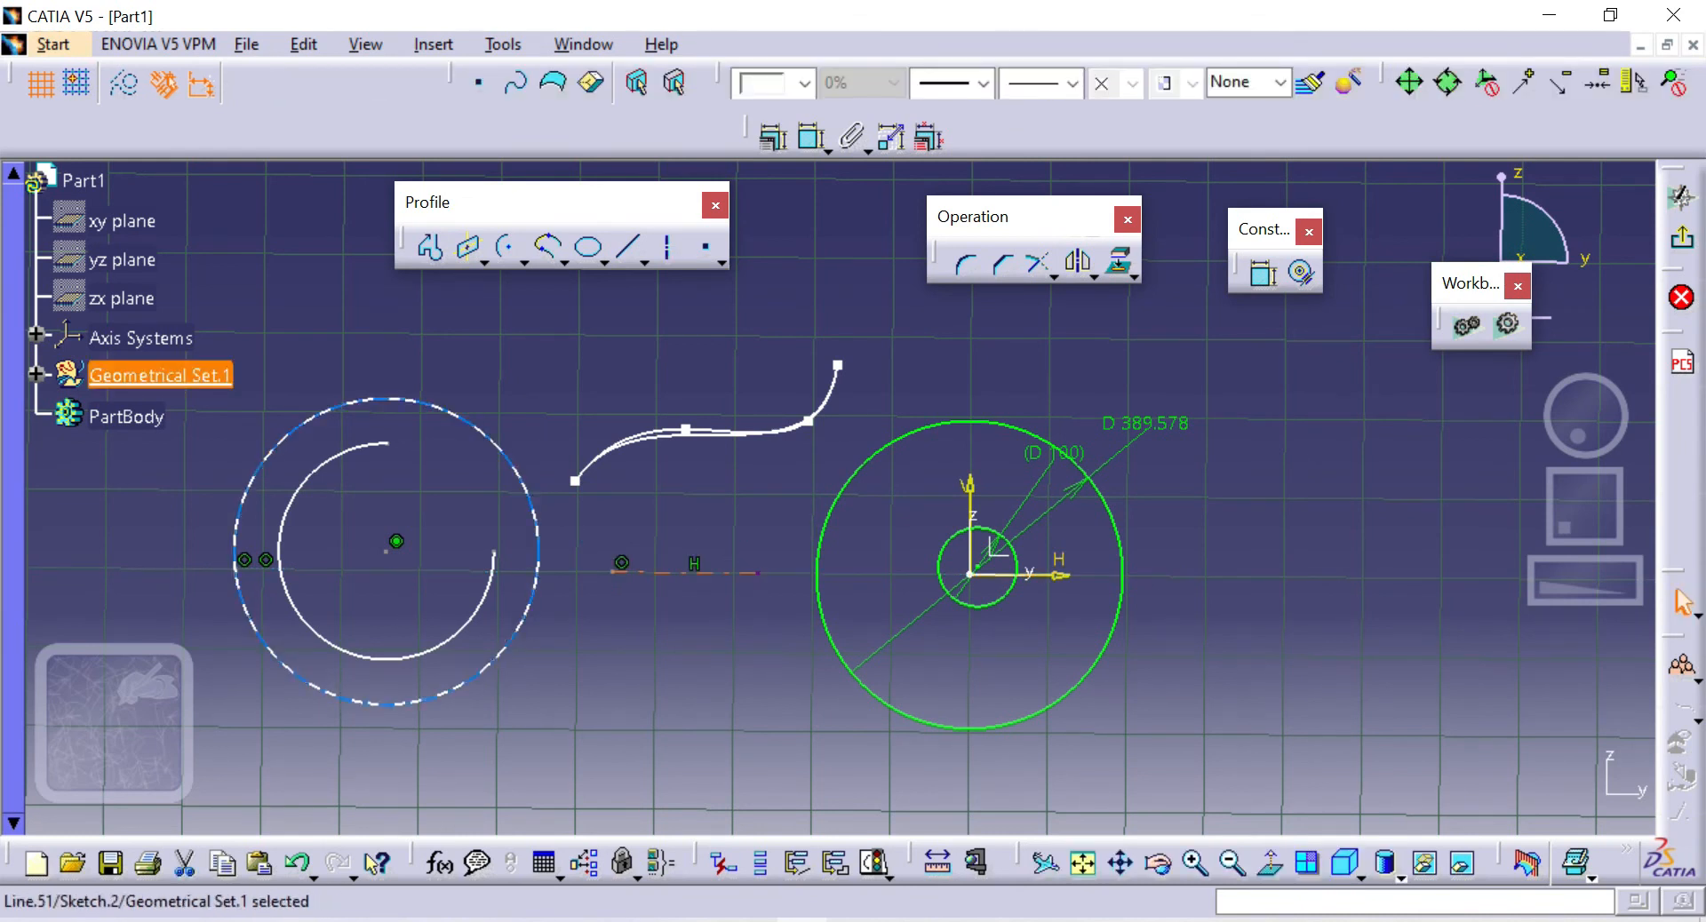
Place a single point freehand between the spline's lower end and the horizontal axis
{"action": "left_click", "coordinate": [707, 248]}
{"action": "left_click", "coordinate": [722, 262]}
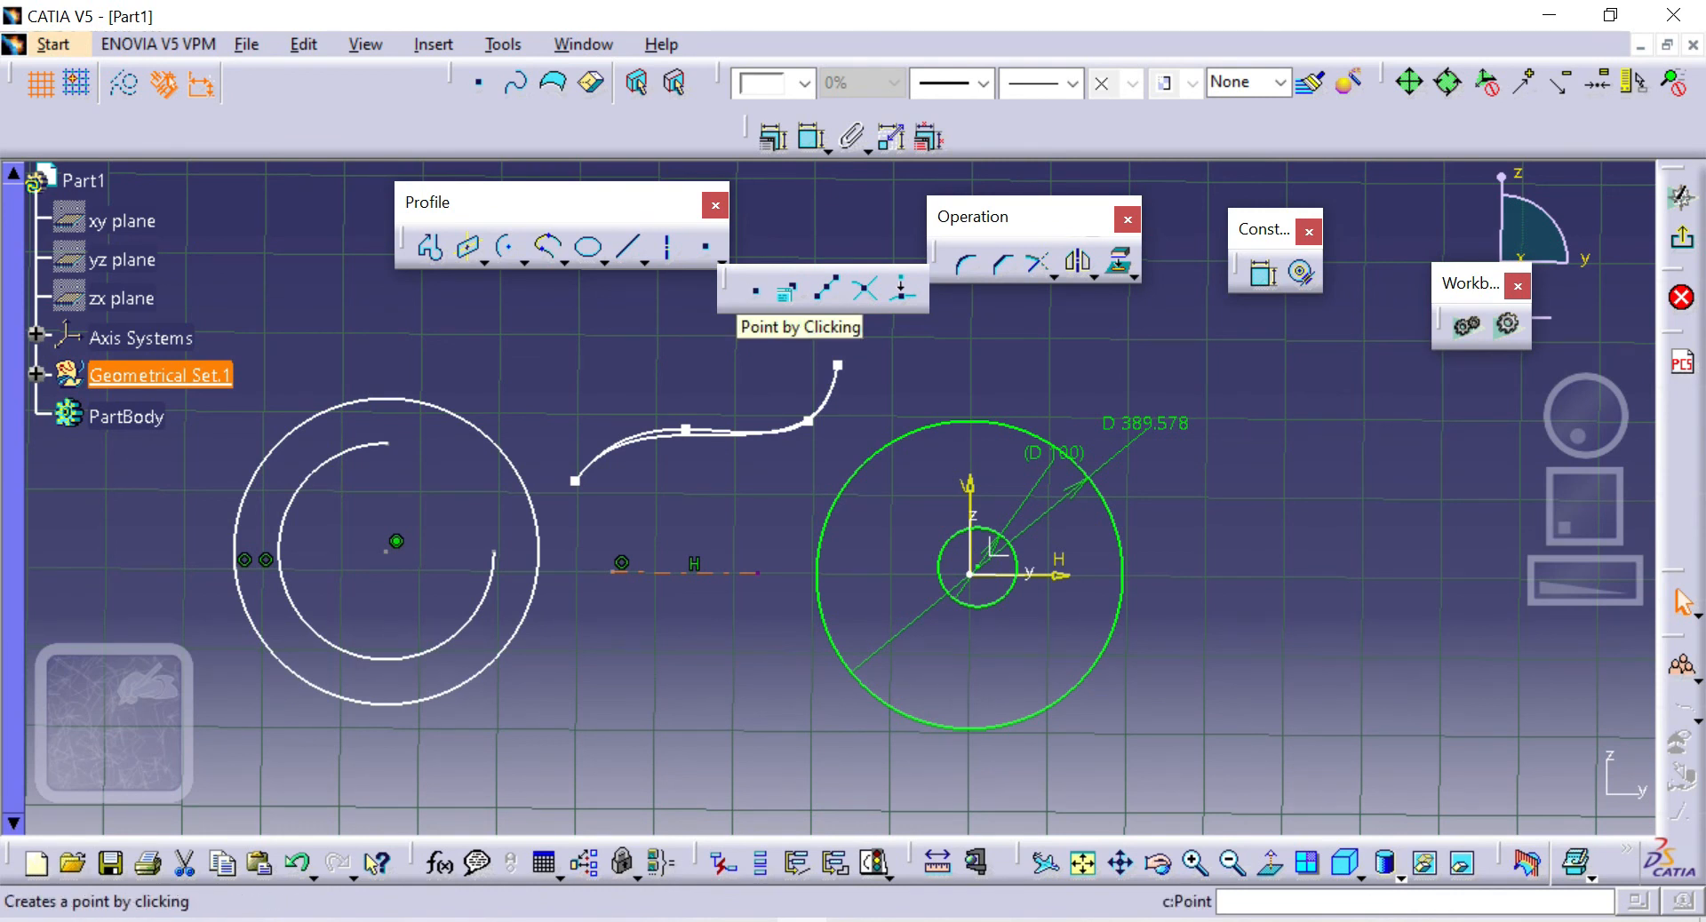
{"action": "left_click", "coordinate": [755, 291]}
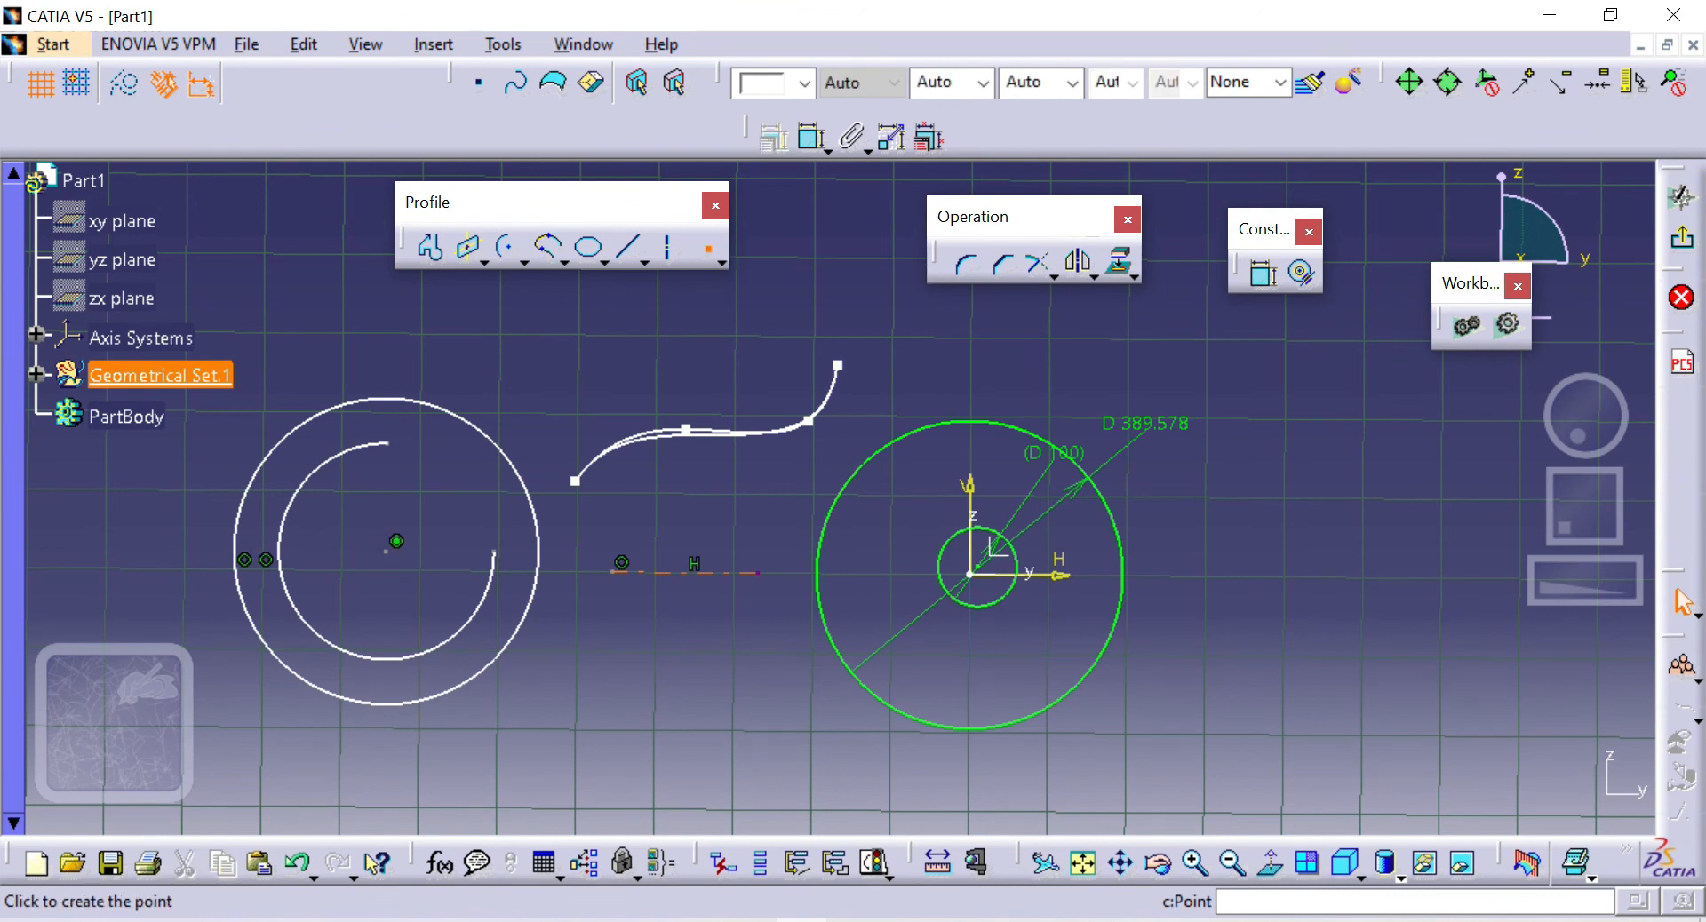
{"action": "left_click", "coordinate": [642, 498]}
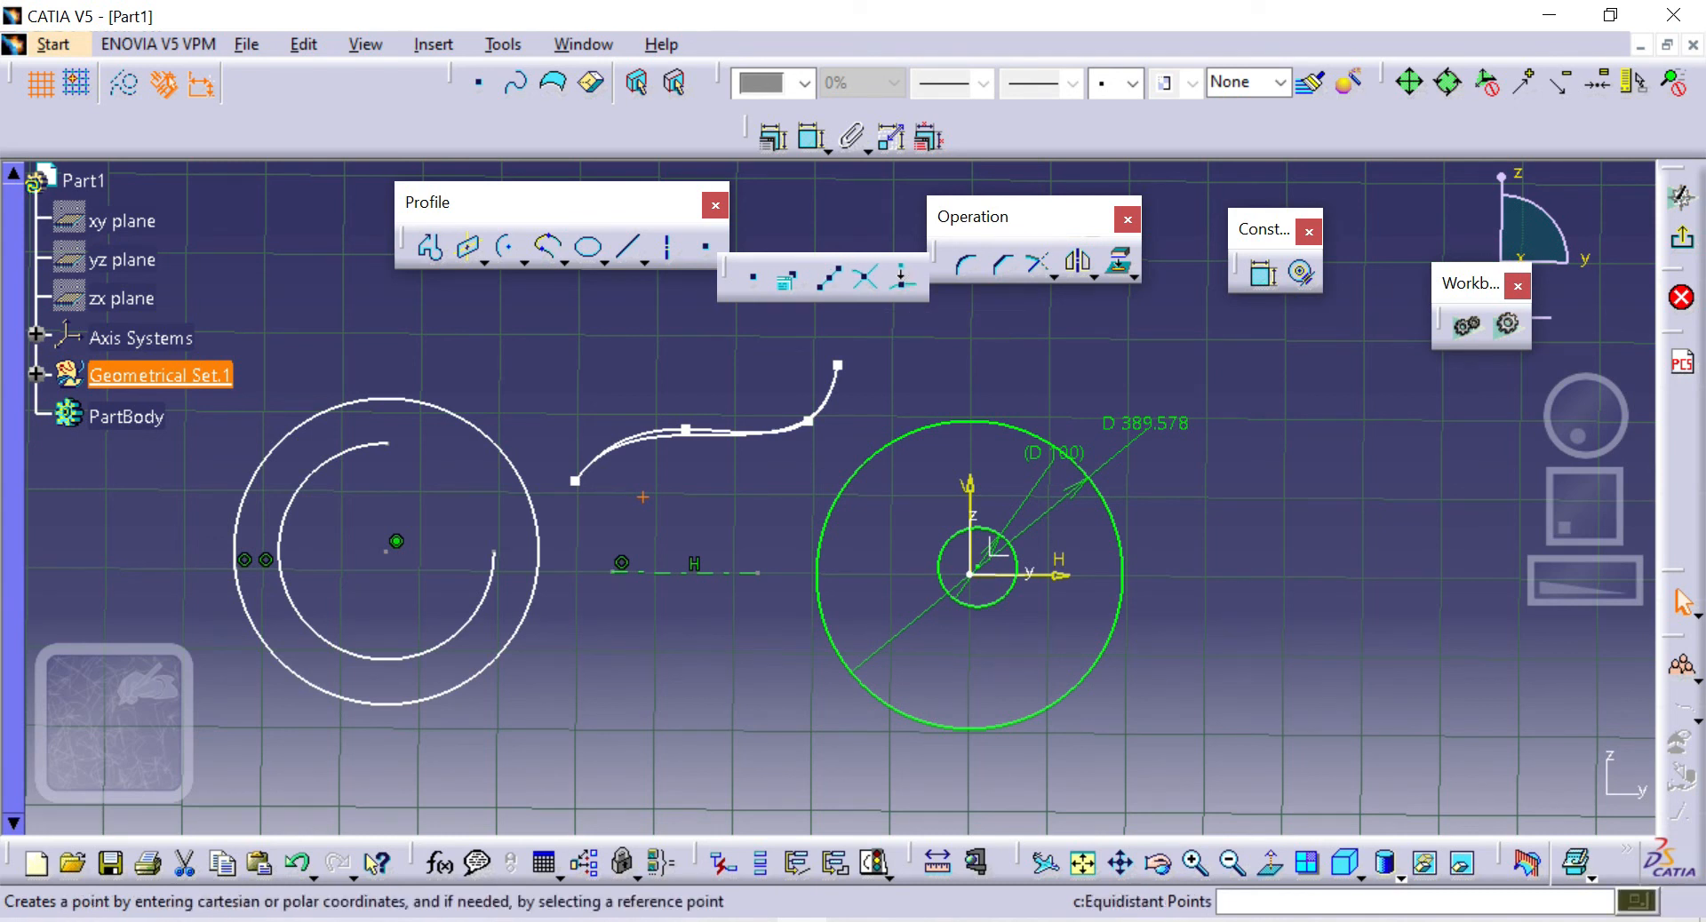
Detach the Point and Predefined Profile tool groups as floating toolbars, moving the Profile toolbar slightly lower
{"action": "left_click_drag", "start_coordinate": [724, 276], "coordinate": [479, 155]}
{"action": "left_click_drag", "start_coordinate": [725, 259], "coordinate": [769, 320]}
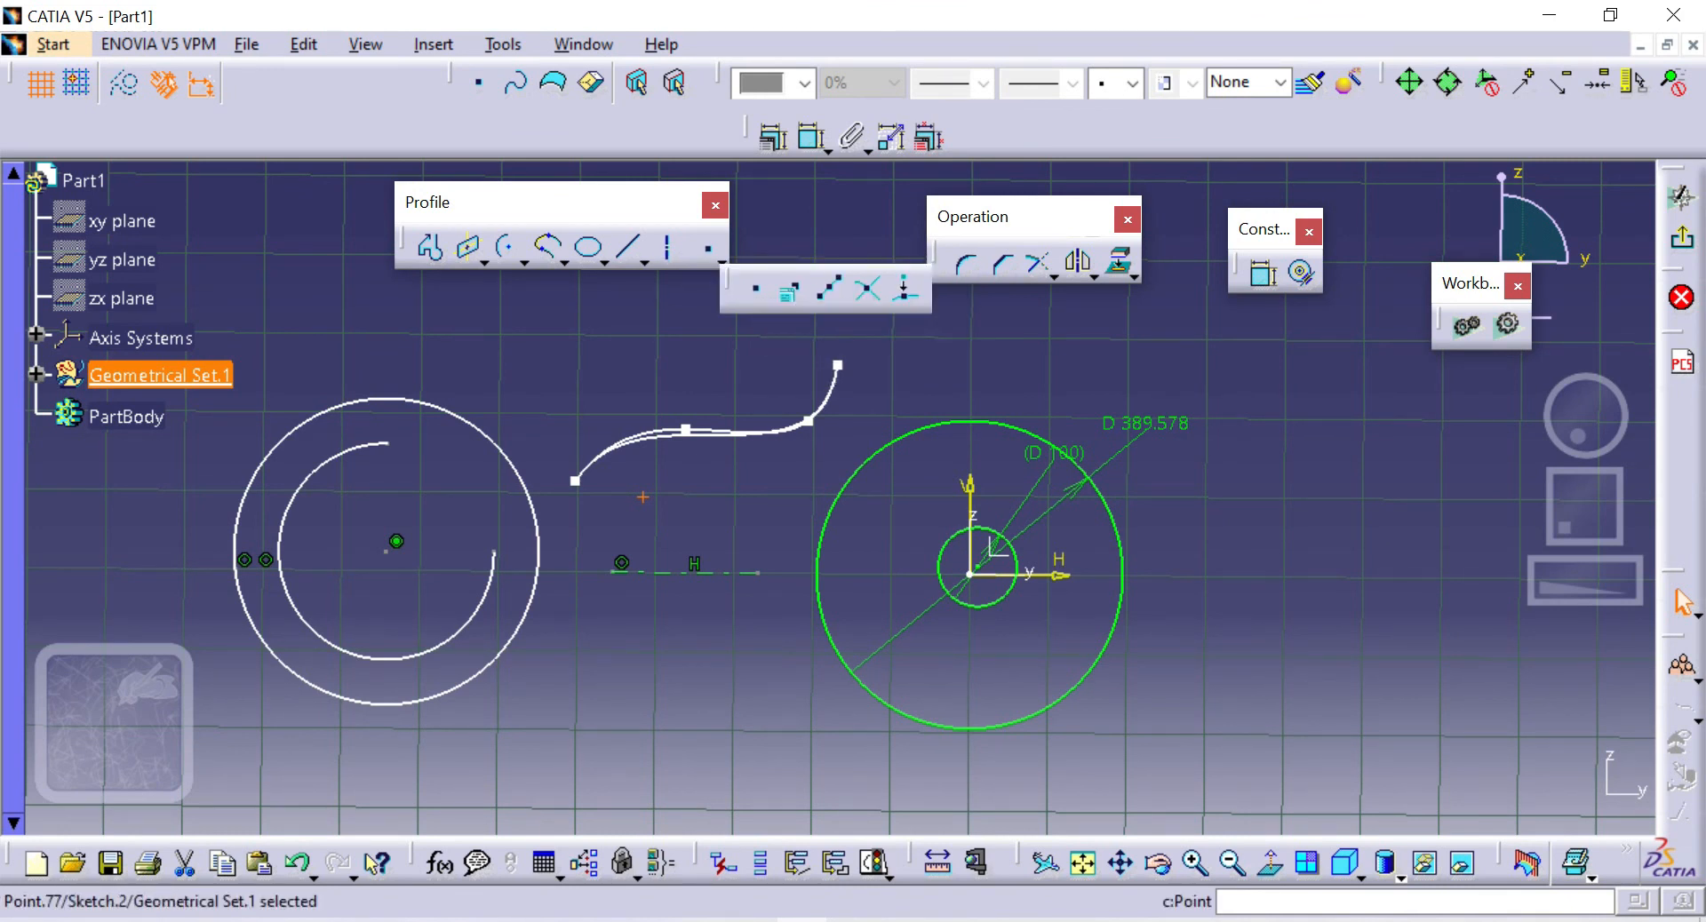
{"action": "left_click_drag", "start_coordinate": [813, 222], "coordinate": [959, 311]}
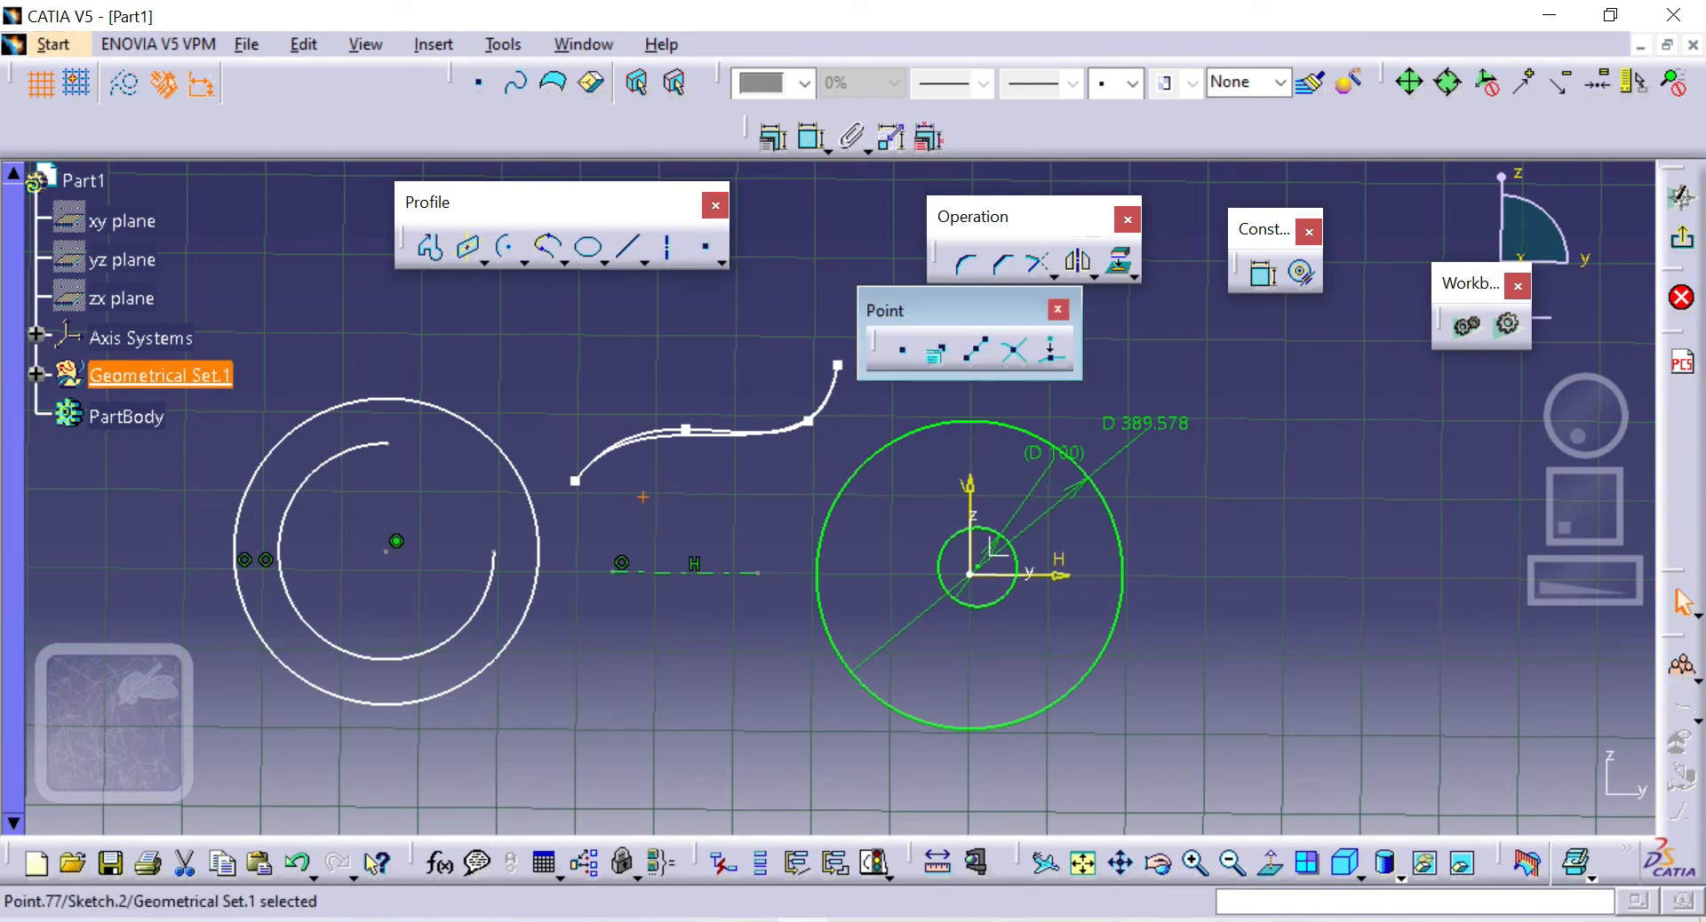
{"action": "left_click_drag", "start_coordinate": [468, 203], "coordinate": [474, 268]}
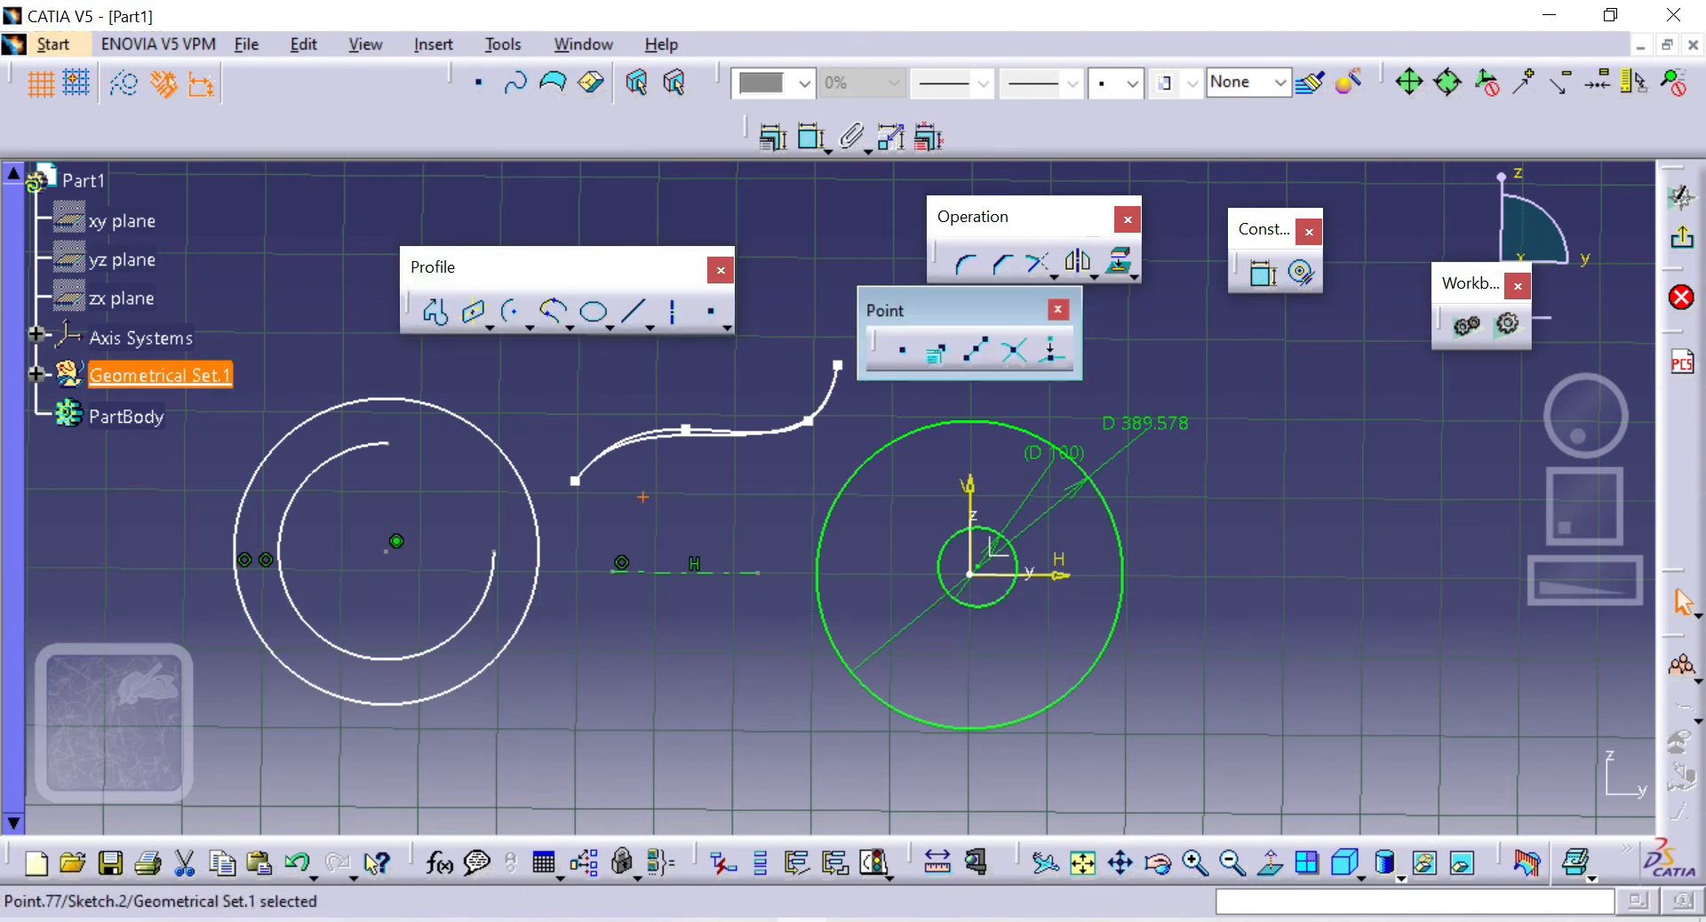
{"action": "left_click", "coordinate": [489, 327]}
{"action": "left_click_drag", "start_coordinate": [491, 341], "coordinate": [628, 411]}
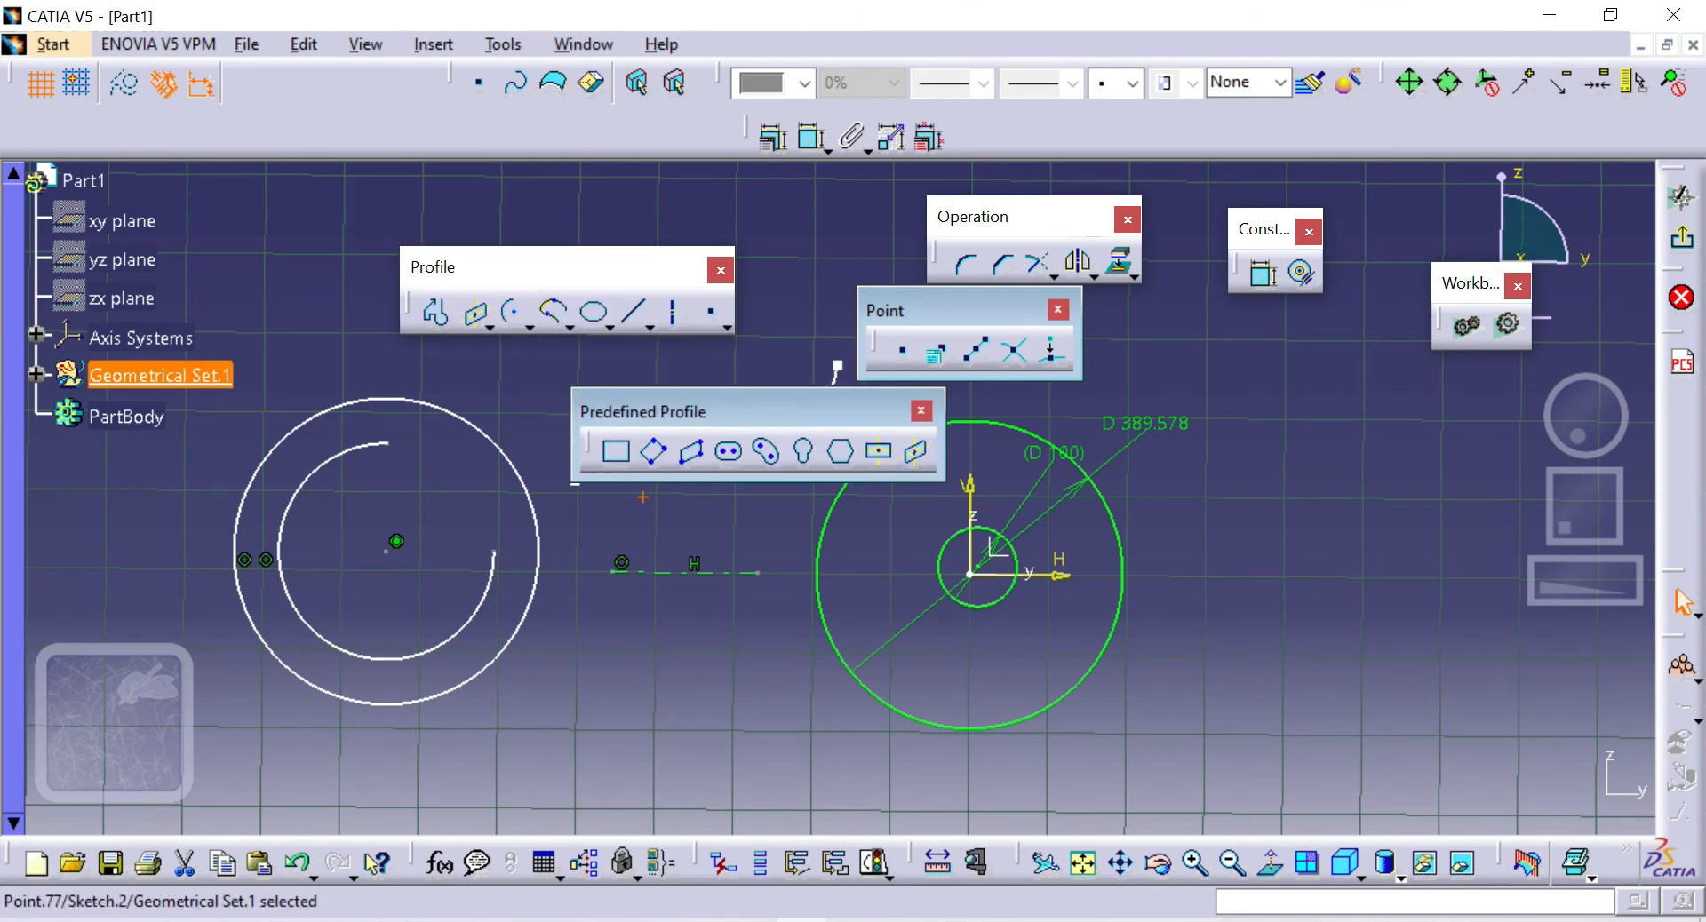
Detach the Circle, Spline, Conic and Line tool groups from the Profile toolbar as separate floating toolbars
{"action": "left_click", "coordinate": [529, 327]}
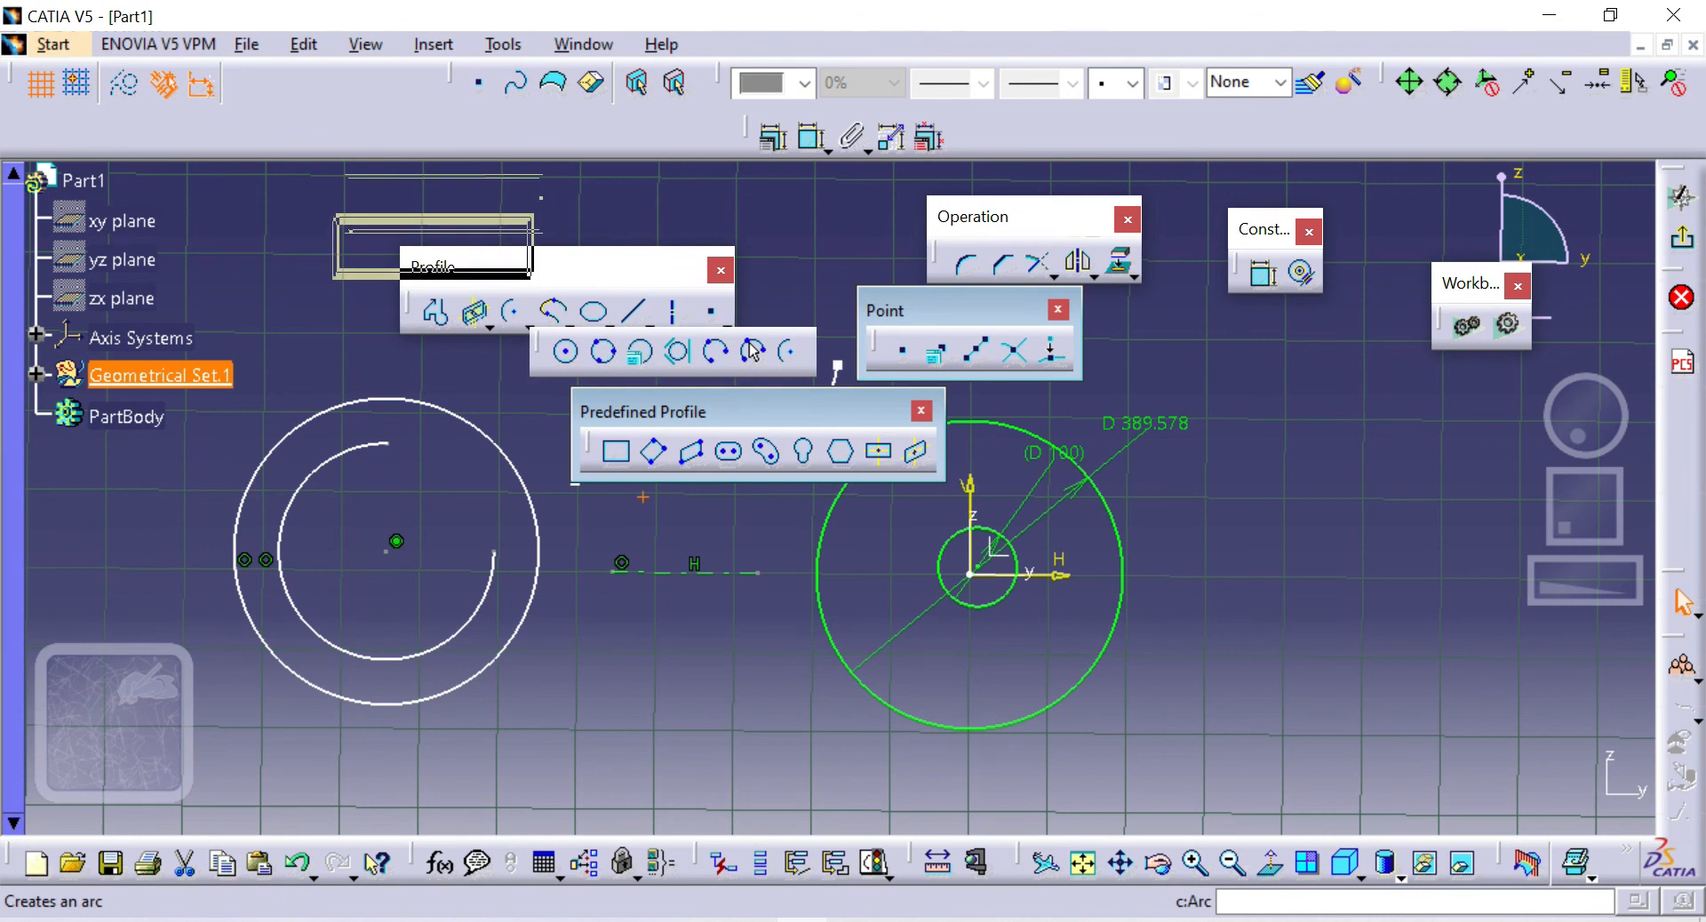
{"action": "left_click_drag", "start_coordinate": [751, 351], "coordinate": [728, 397]}
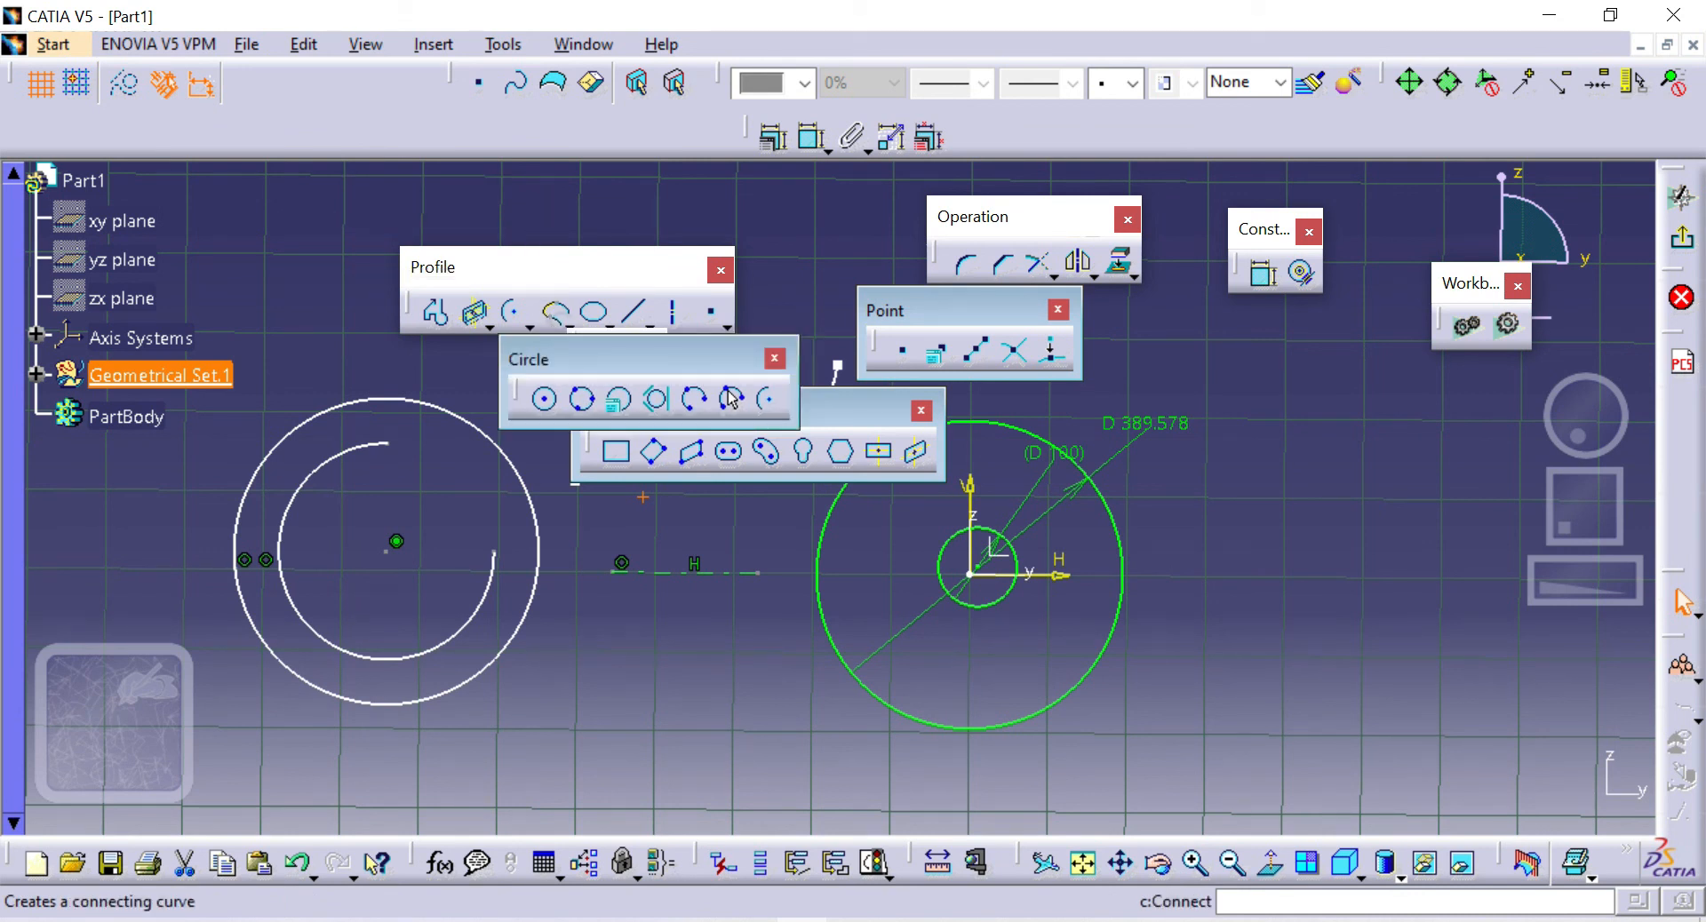
{"action": "left_click", "coordinate": [568, 326]}
{"action": "left_click_drag", "start_coordinate": [573, 343], "coordinate": [619, 178]}
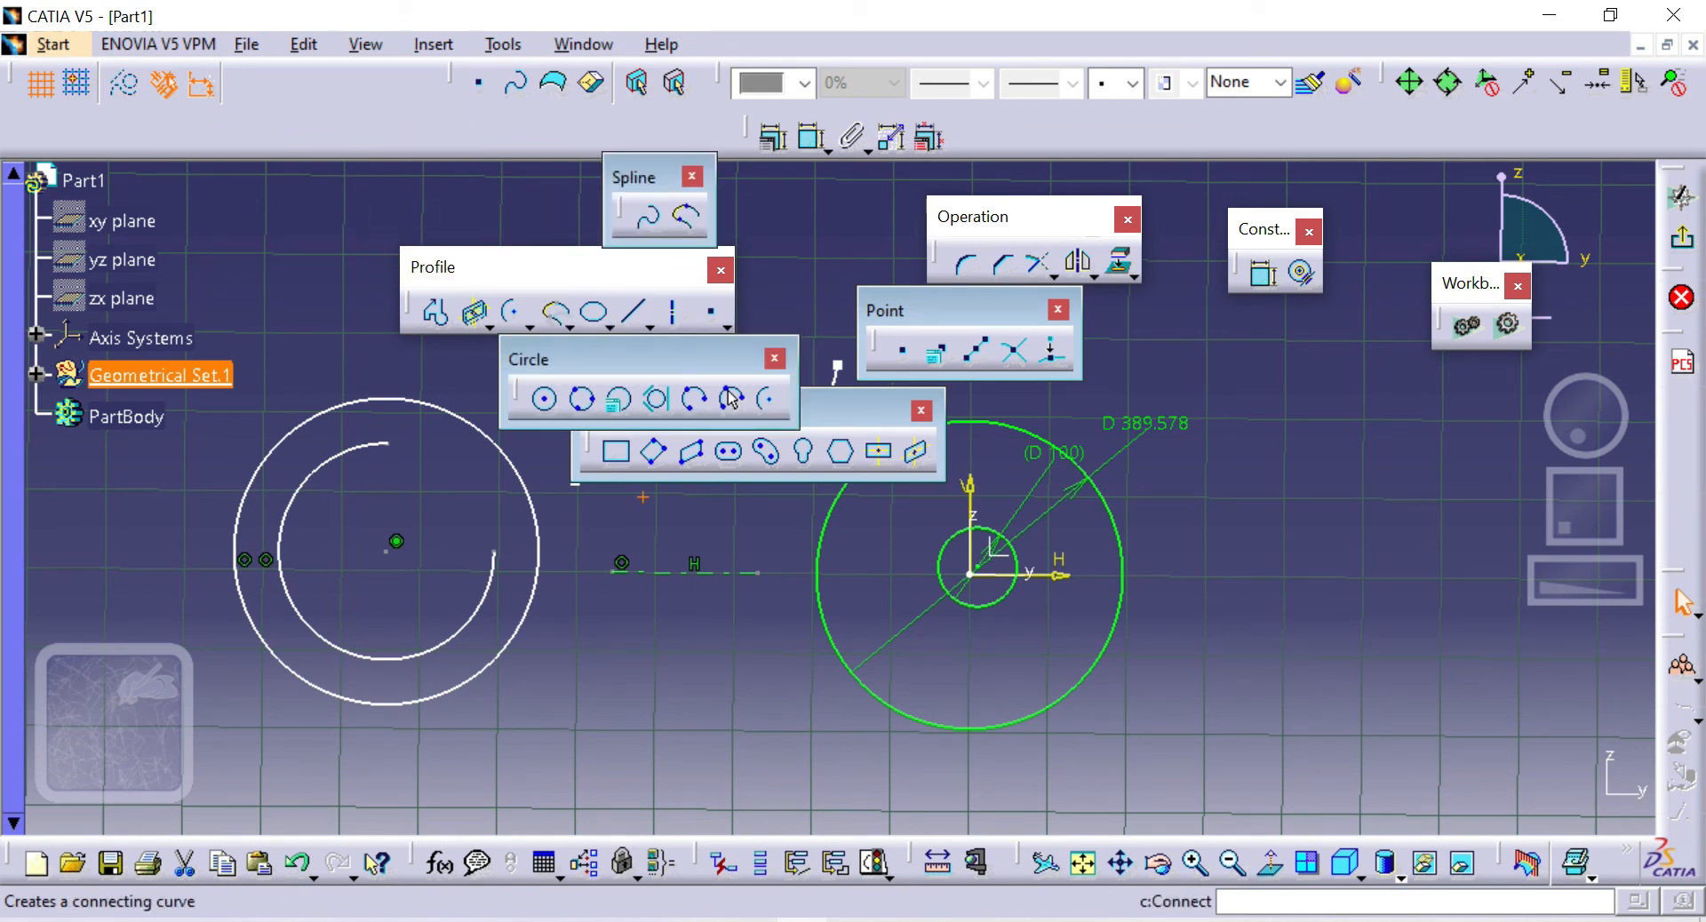
{"action": "left_click", "coordinate": [609, 327]}
{"action": "left_click_drag", "start_coordinate": [620, 349], "coordinate": [484, 144]}
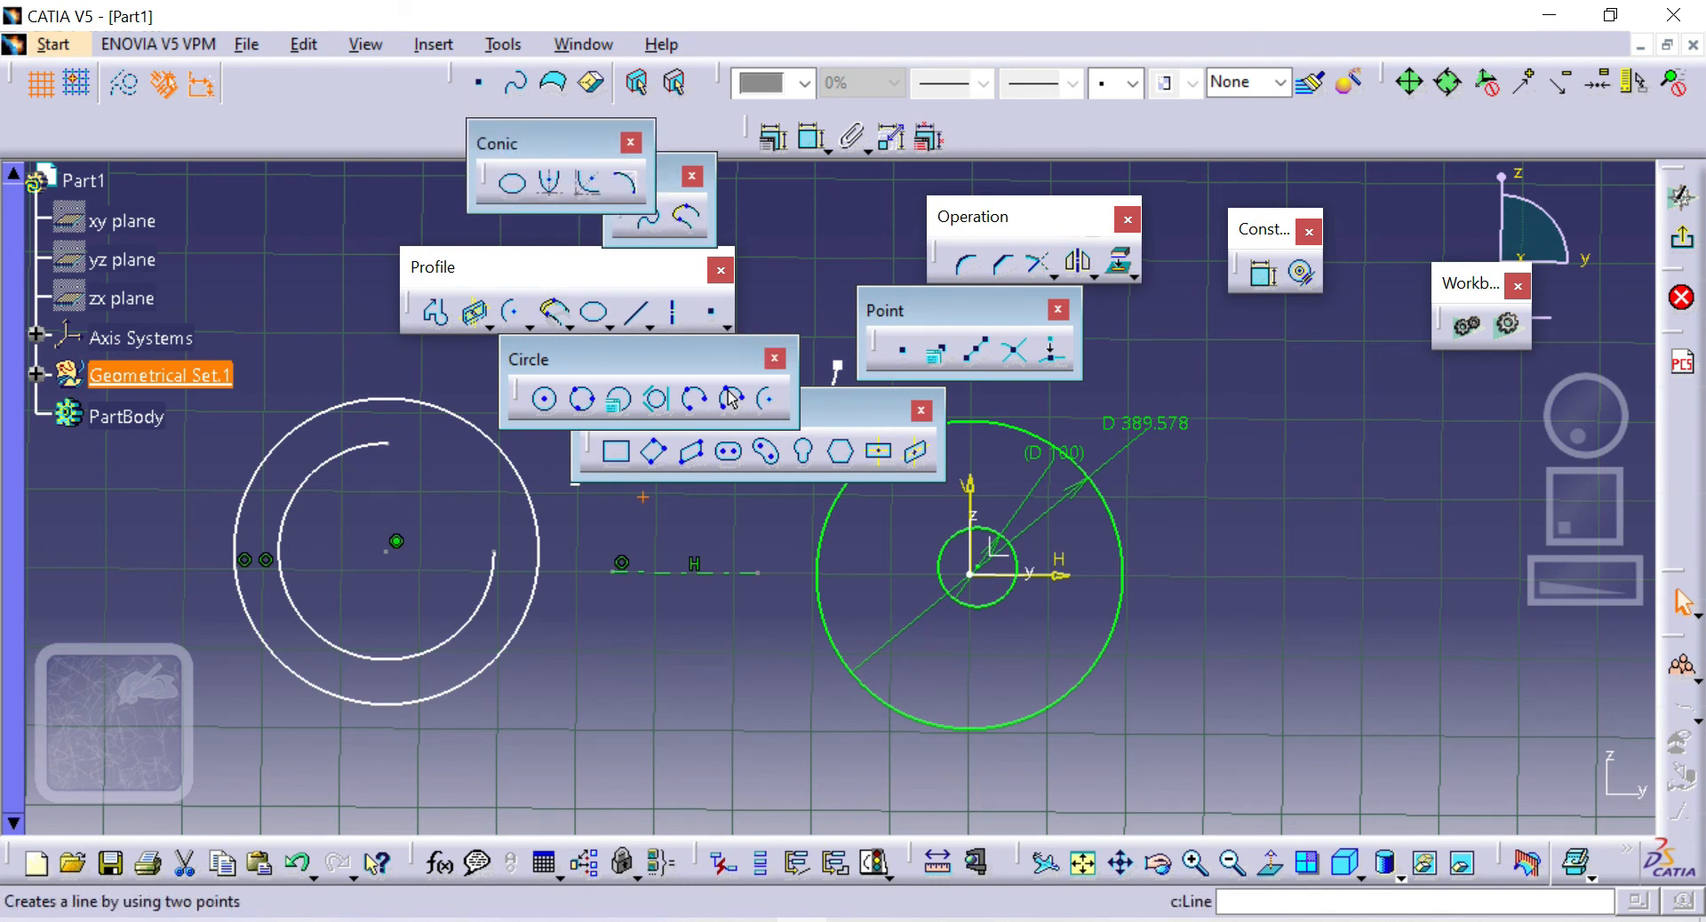
{"action": "left_click", "coordinate": [649, 327]}
{"action": "left_click_drag", "start_coordinate": [662, 348], "coordinate": [851, 175]}
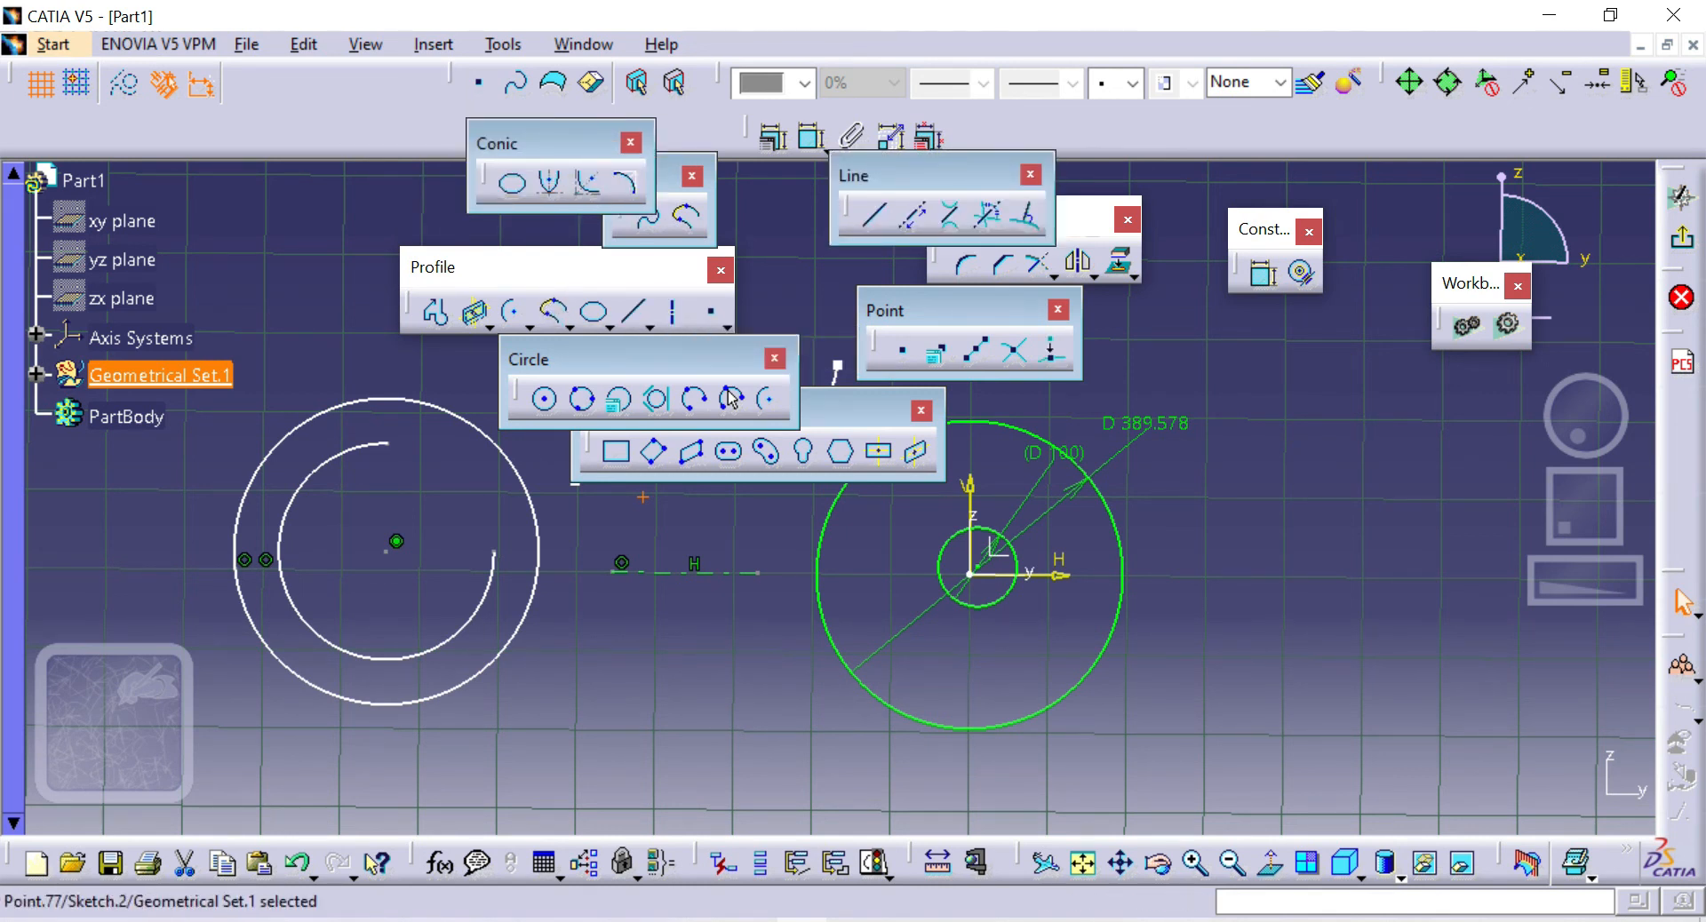
Close the Profile toolbar and all tool groups detached from it, and select the horizontal axis in the sketch
{"action": "left_click", "coordinate": [630, 142]}
{"action": "left_click", "coordinate": [692, 176]}
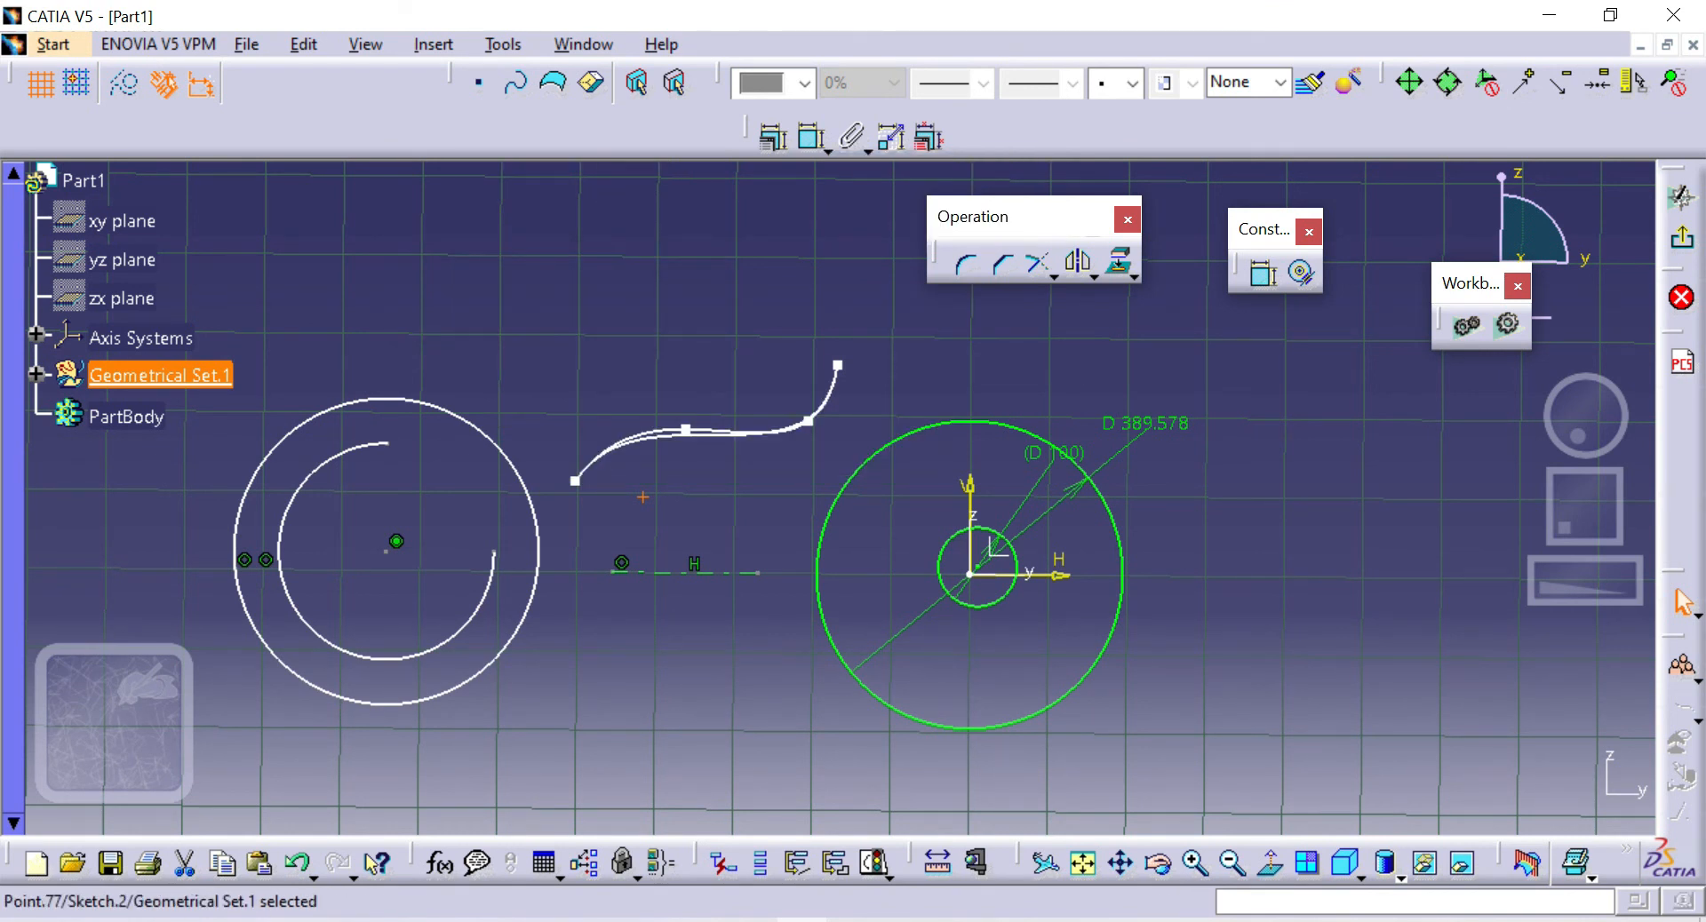
{"action": "left_click", "coordinate": [657, 572]}
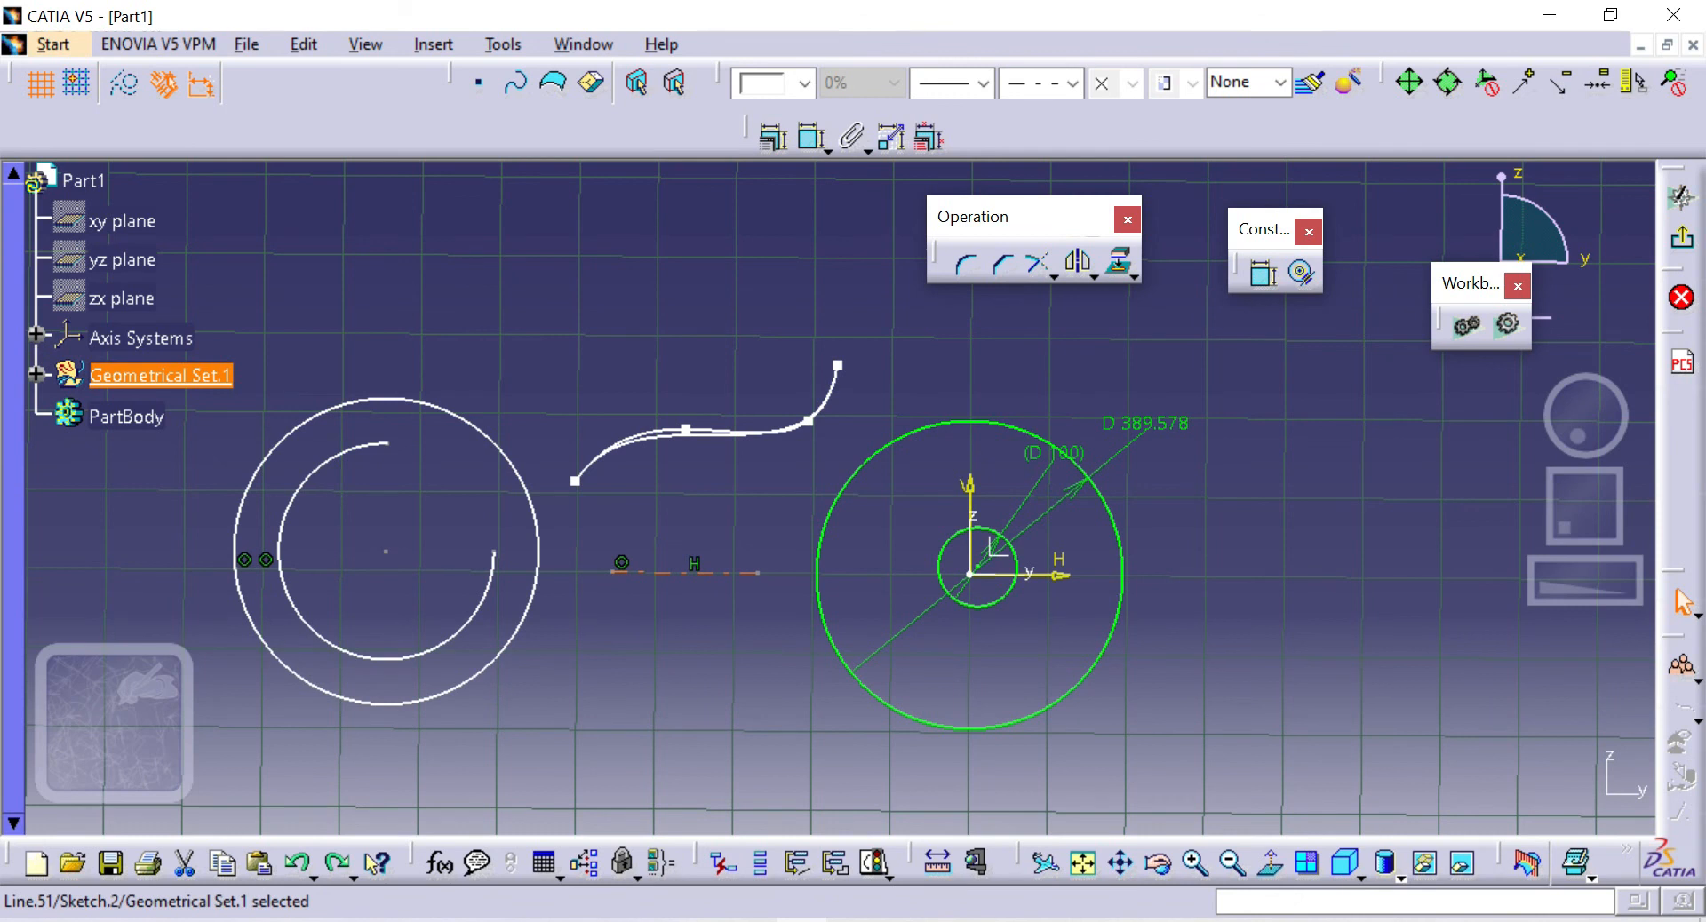